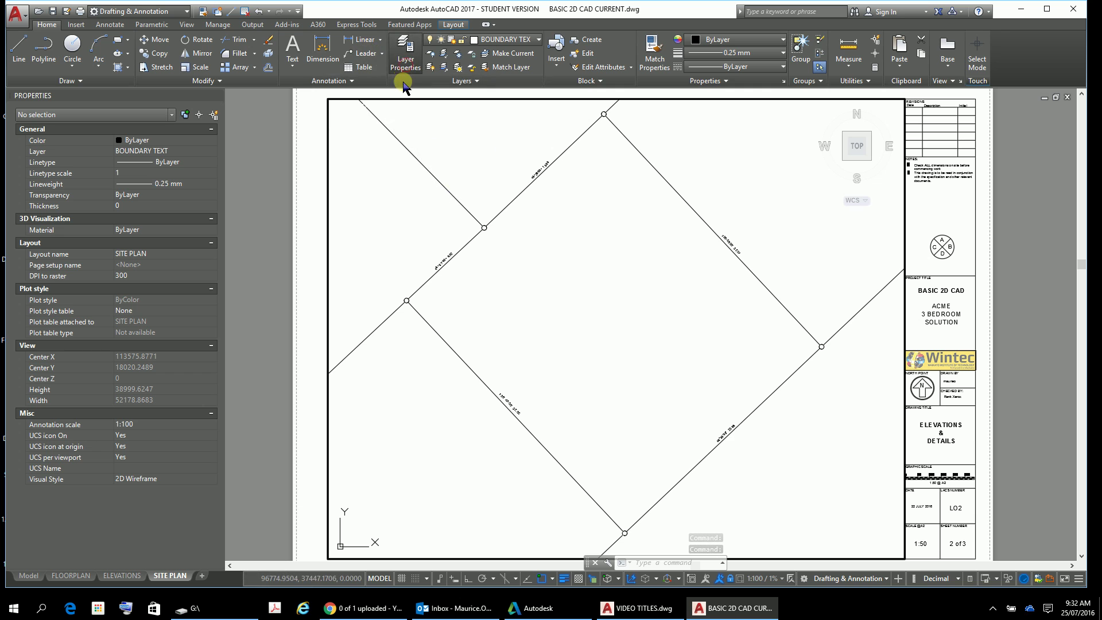
Create a new layer named SETBACKS and make it the current layer
click(403, 72)
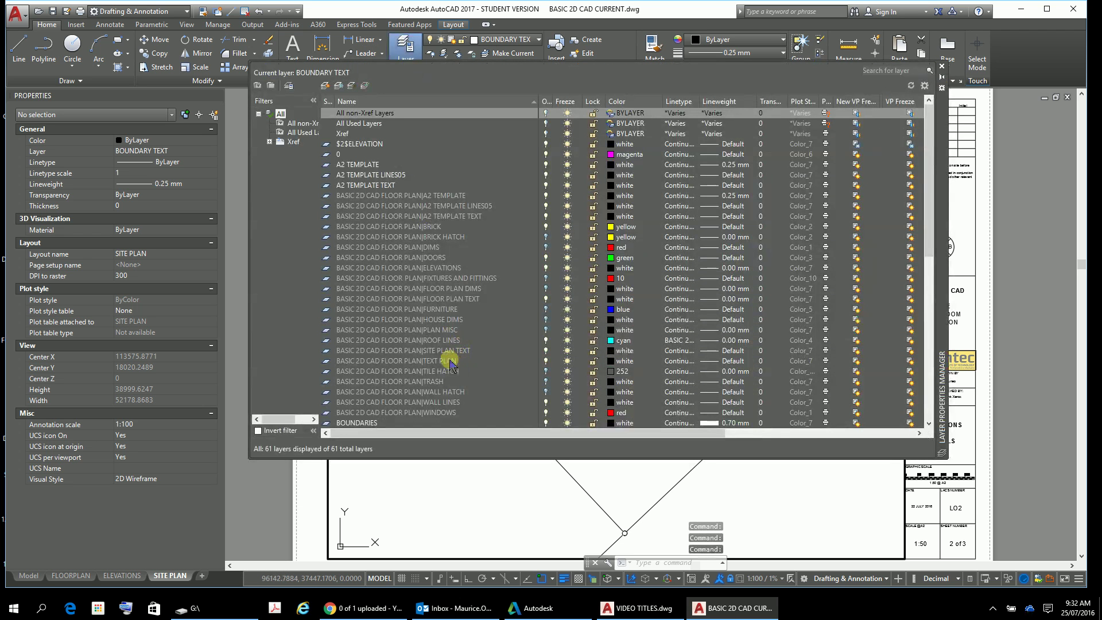
click(323, 86)
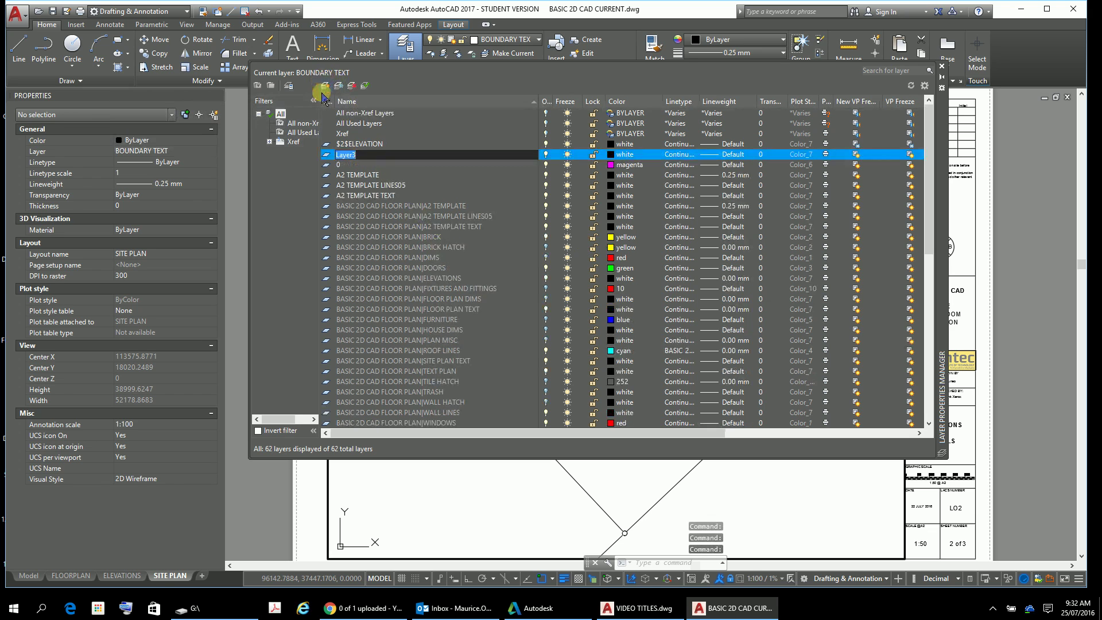
text(SETBACKS)
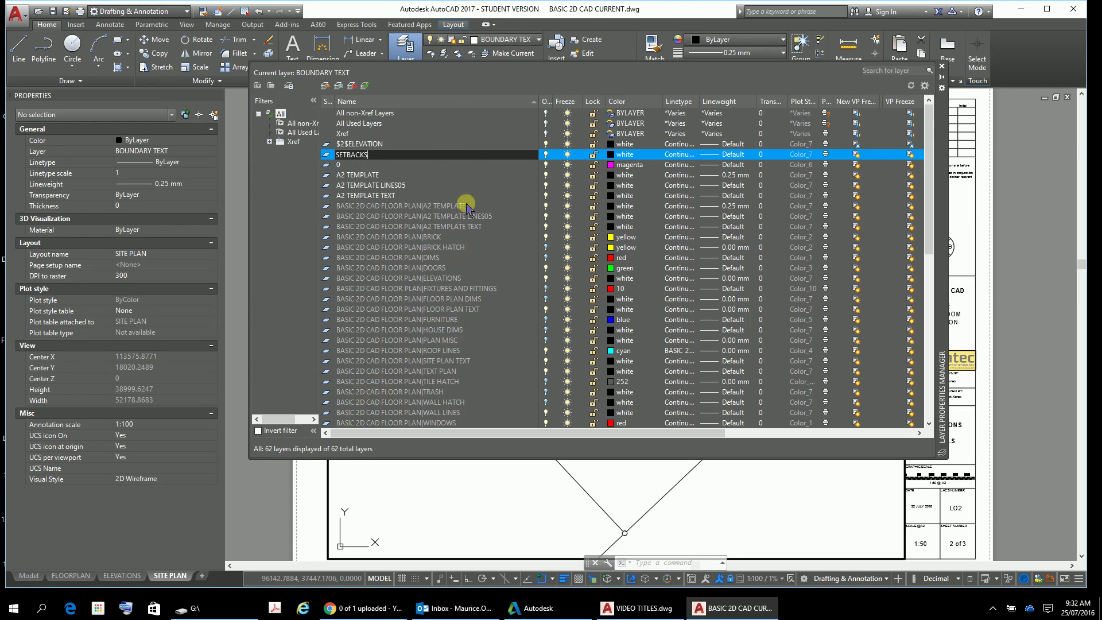
click(463, 164)
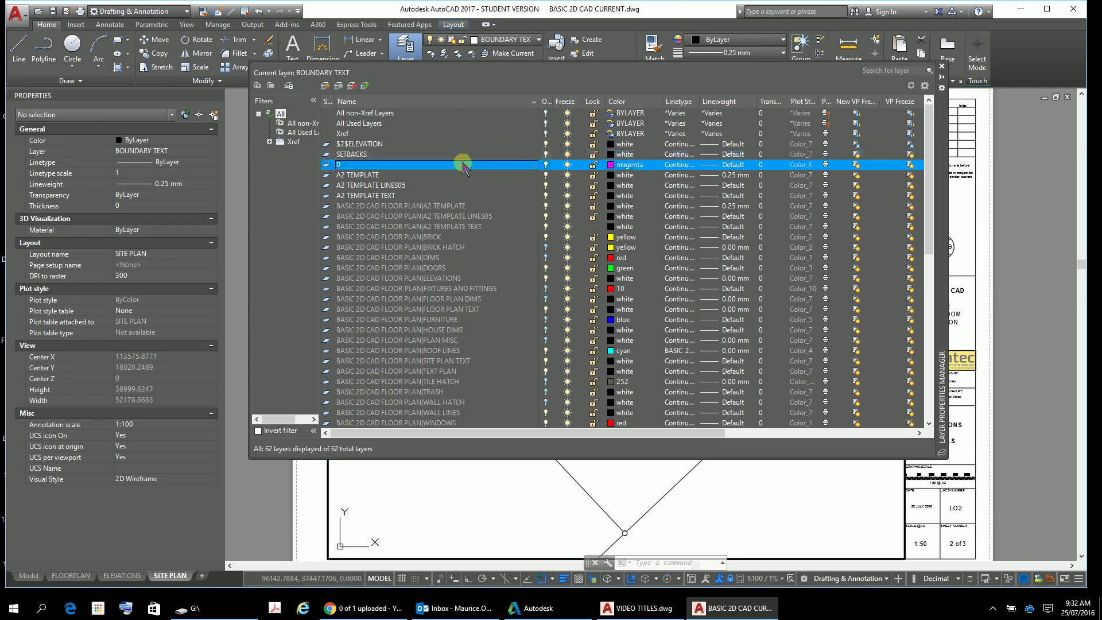
double_click(408, 155)
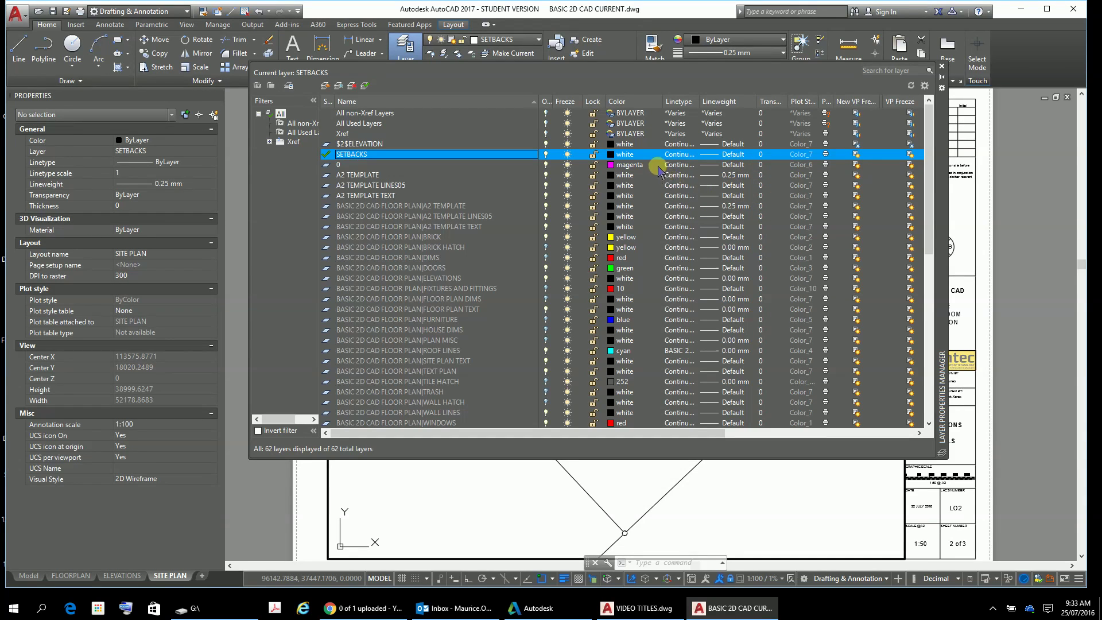
Assign the traverse linetype to the SETBACKS layer and close the layer manager
click(678, 156)
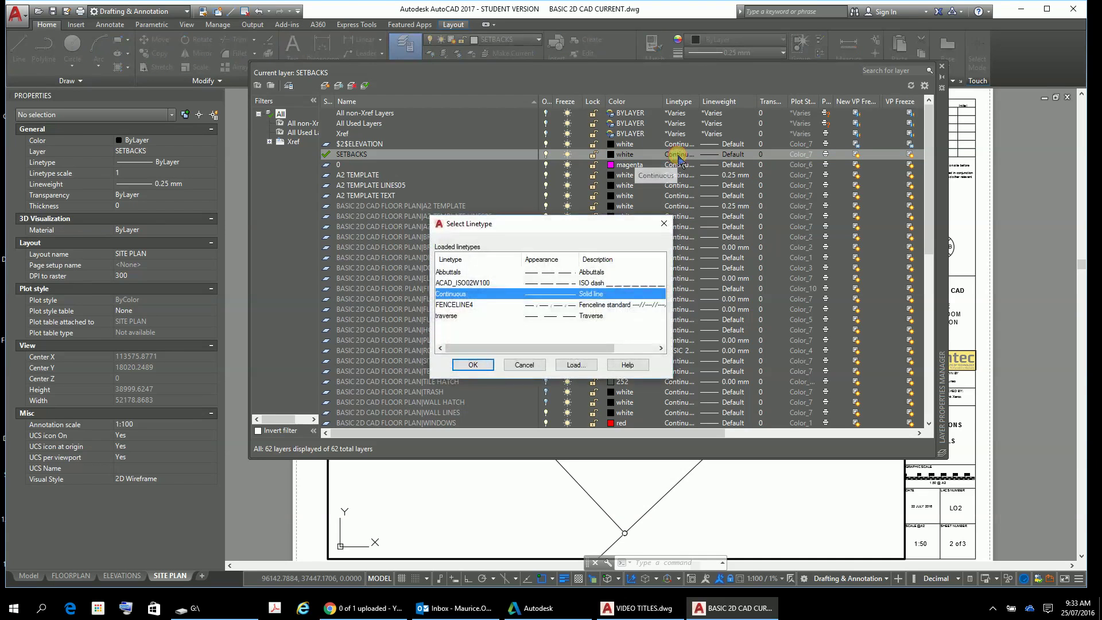
click(448, 317)
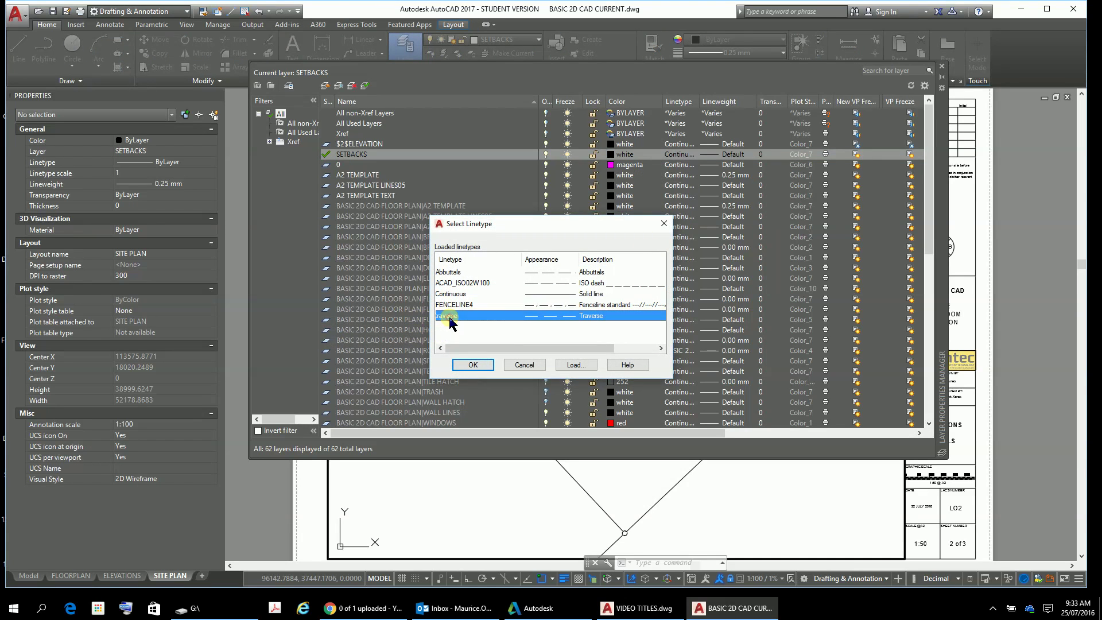
click(468, 368)
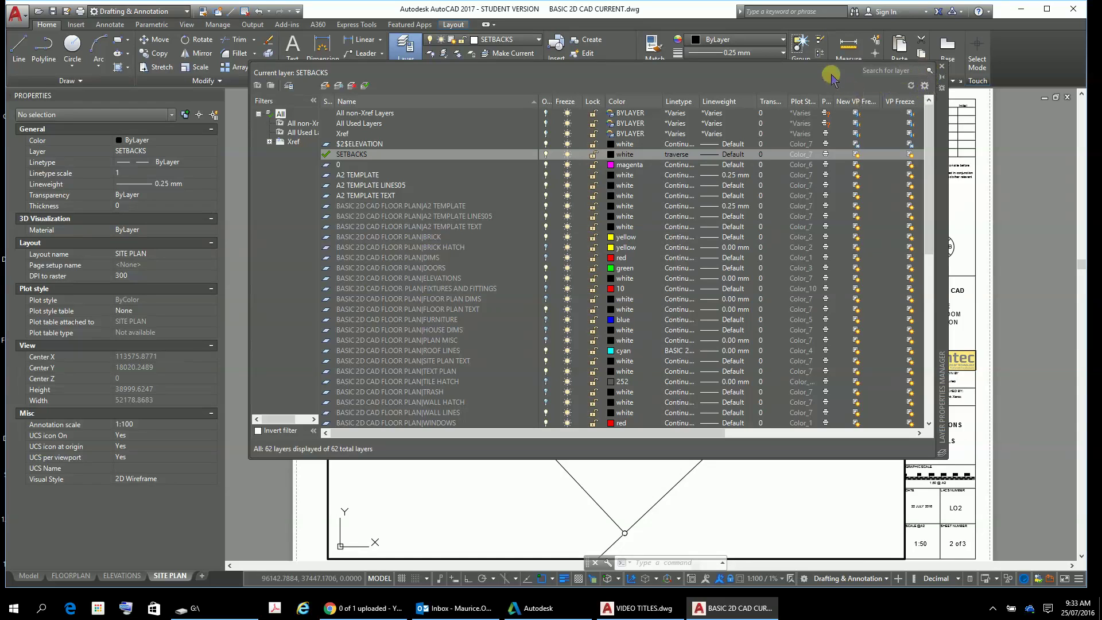
click(943, 68)
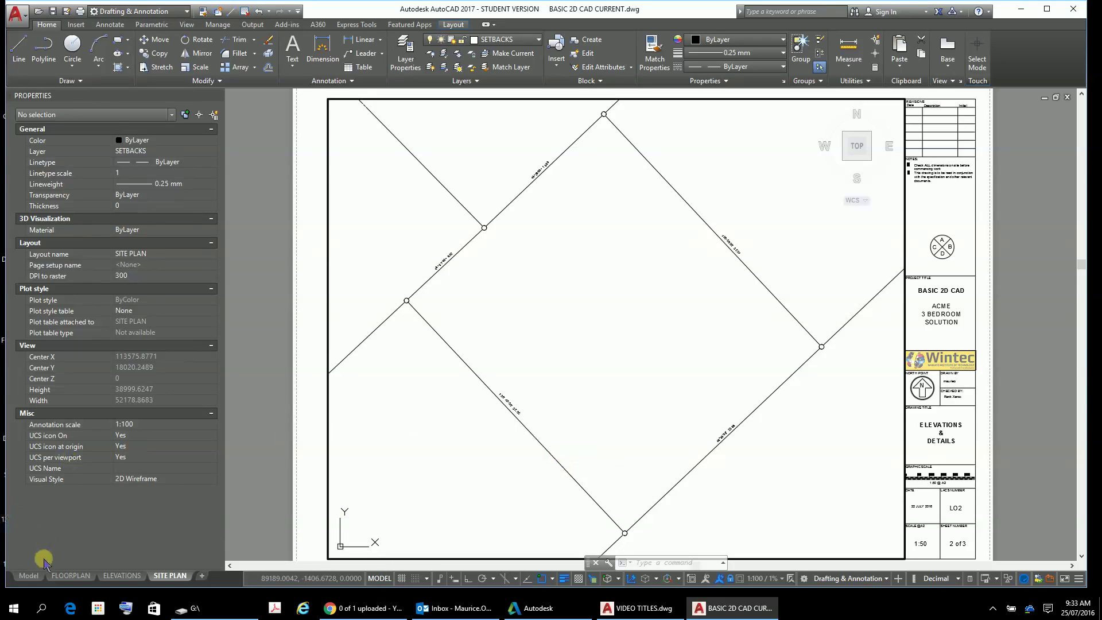
Switch from the site plan layout to model space and turn off the lineweight display
click(27, 578)
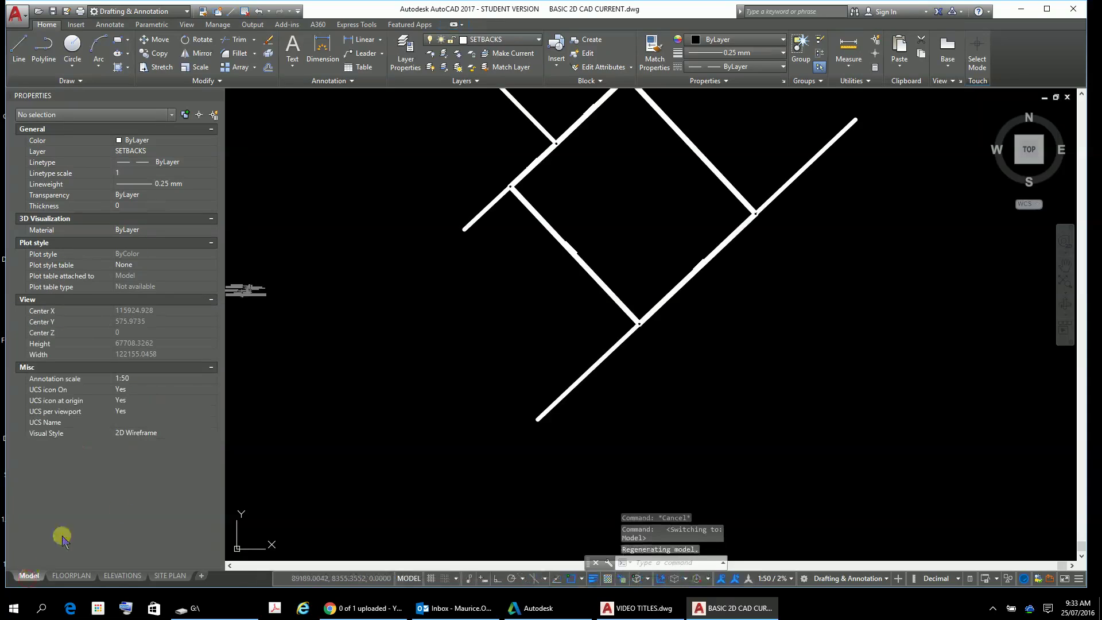
scroll(580, 253, up, 2)
right_click(587, 246)
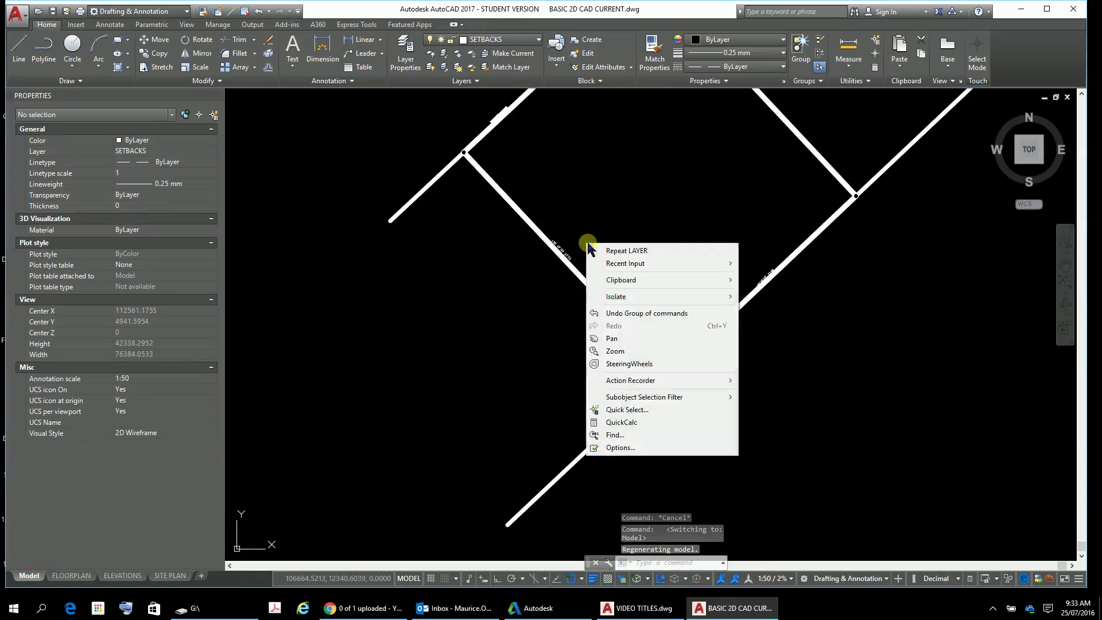
click(579, 213)
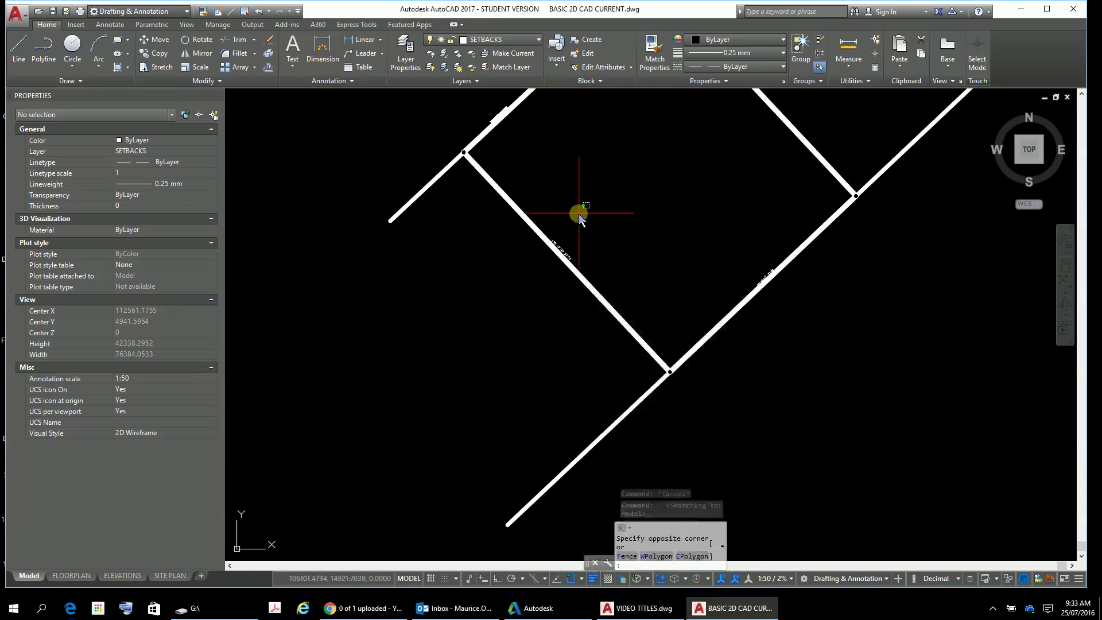
scroll(672, 247, down, 4)
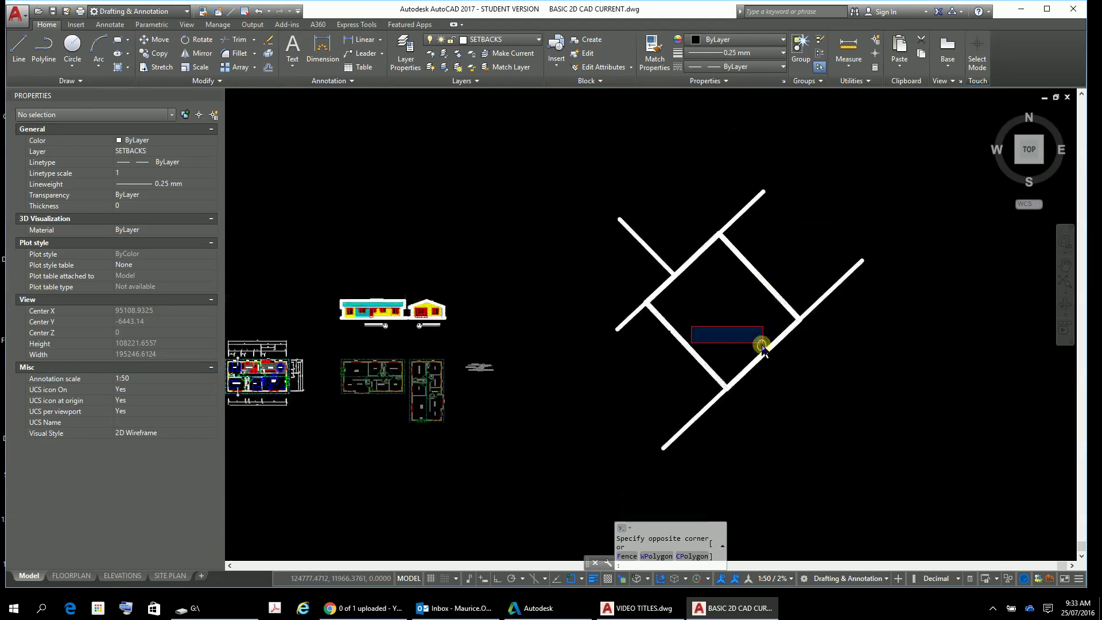
scroll(721, 323, up, 4)
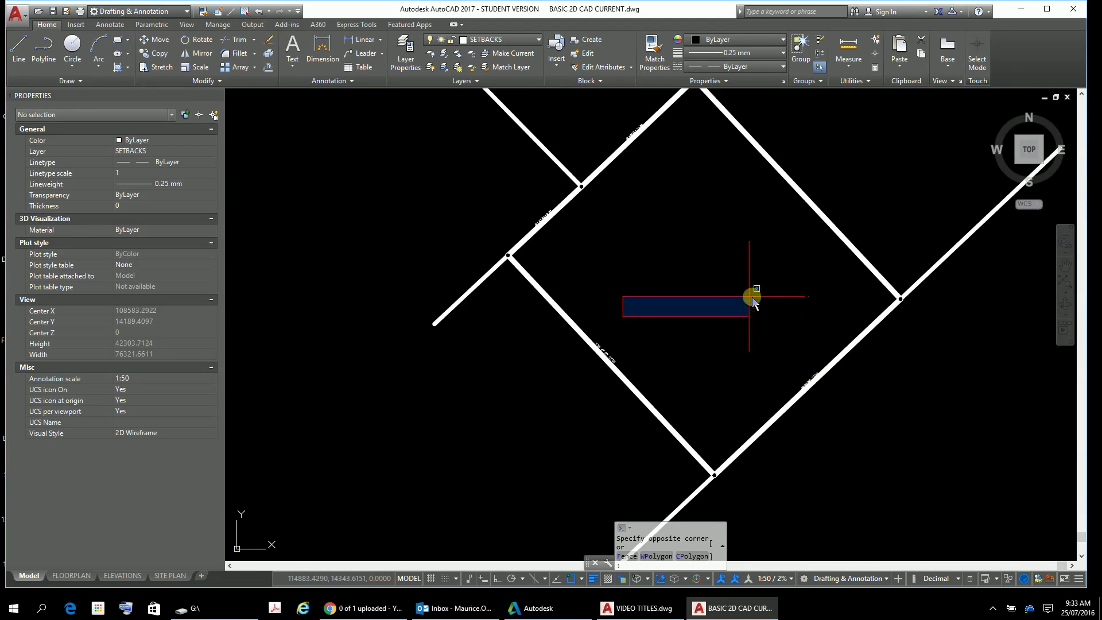
click(716, 328)
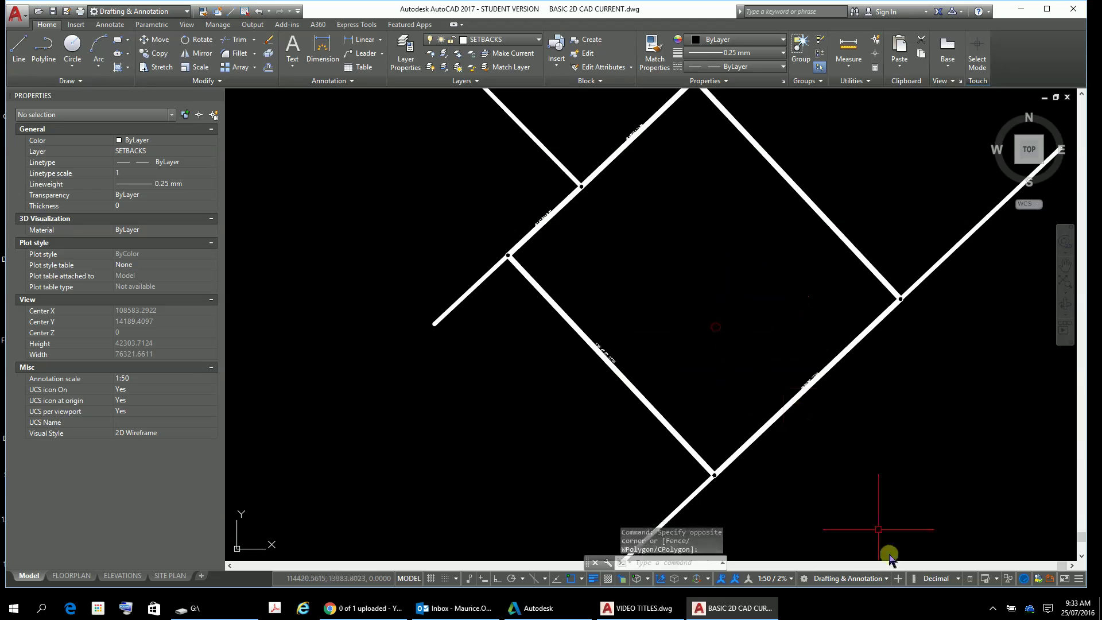
click(593, 579)
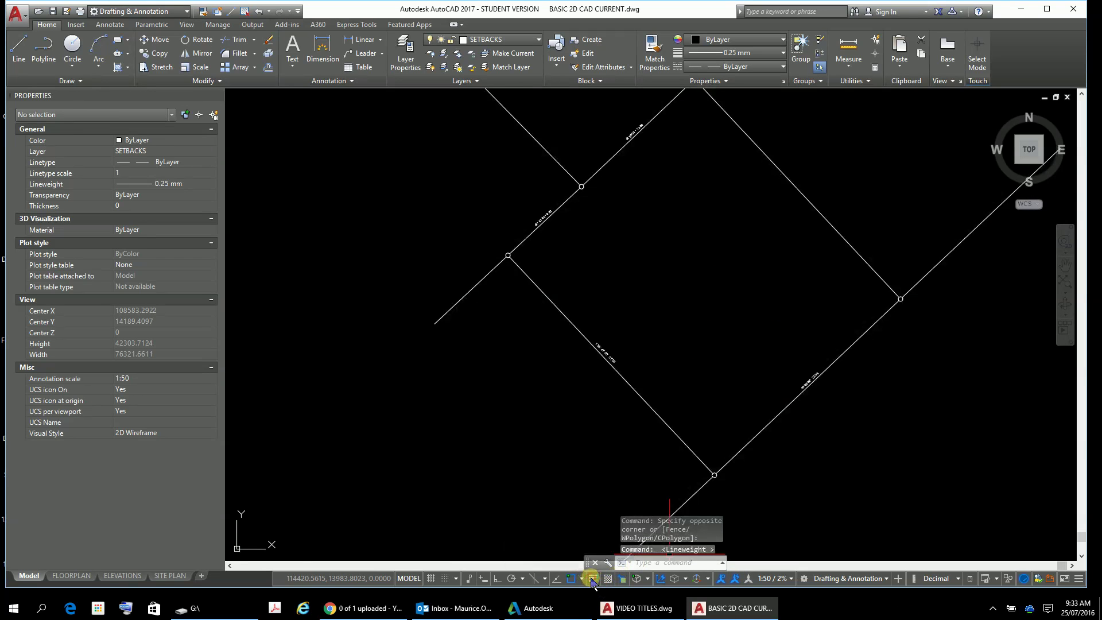
Try to offset the 9.02 boundary line inward by 1.5
scroll(504, 184, up, 7)
scroll(504, 185, down, 1)
scroll(802, 424, down, 2)
middle_drag(802, 424, 413, 184)
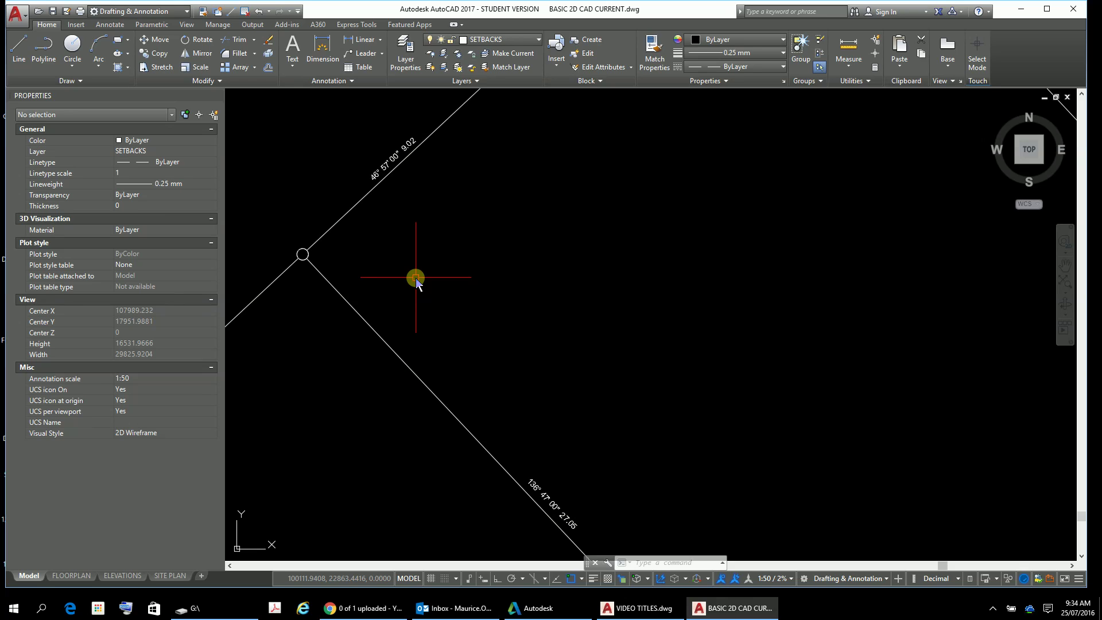
text(o)
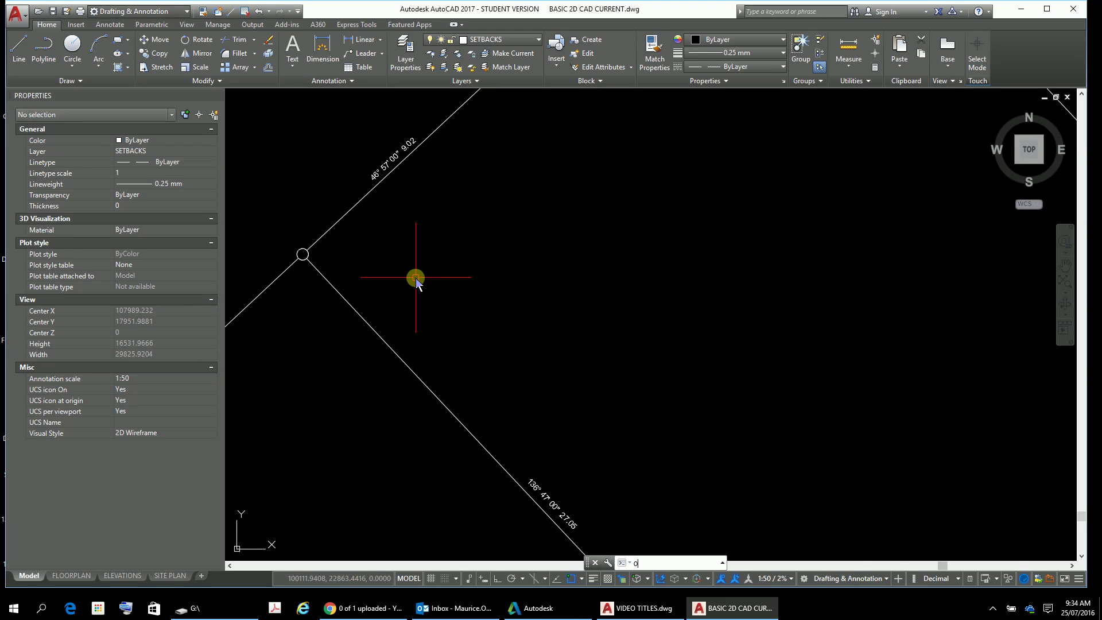
key(Return)
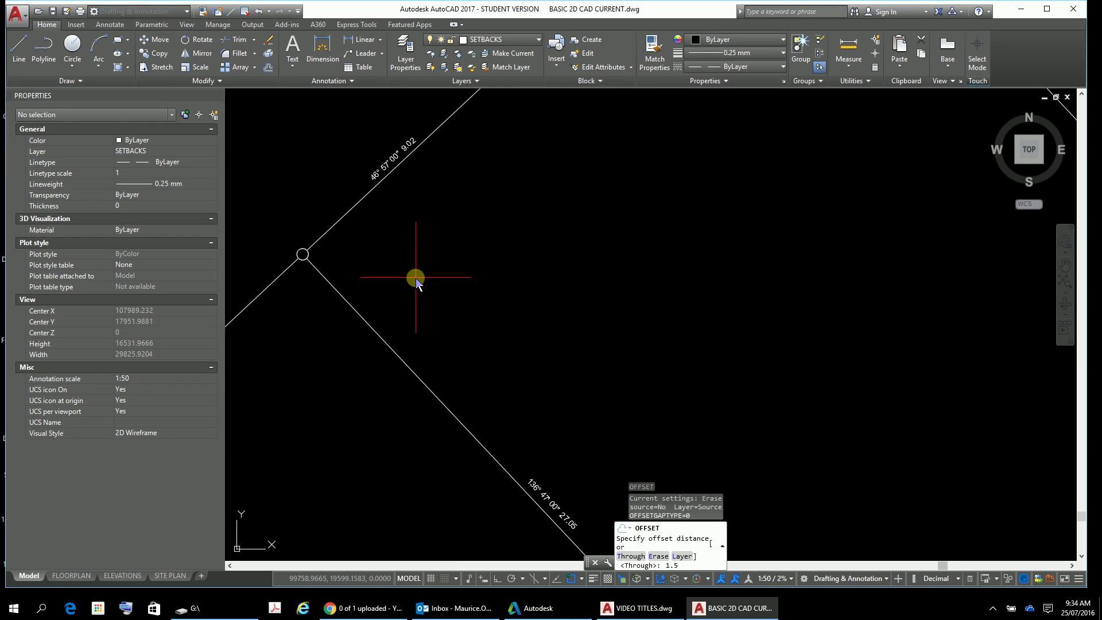
key(Return)
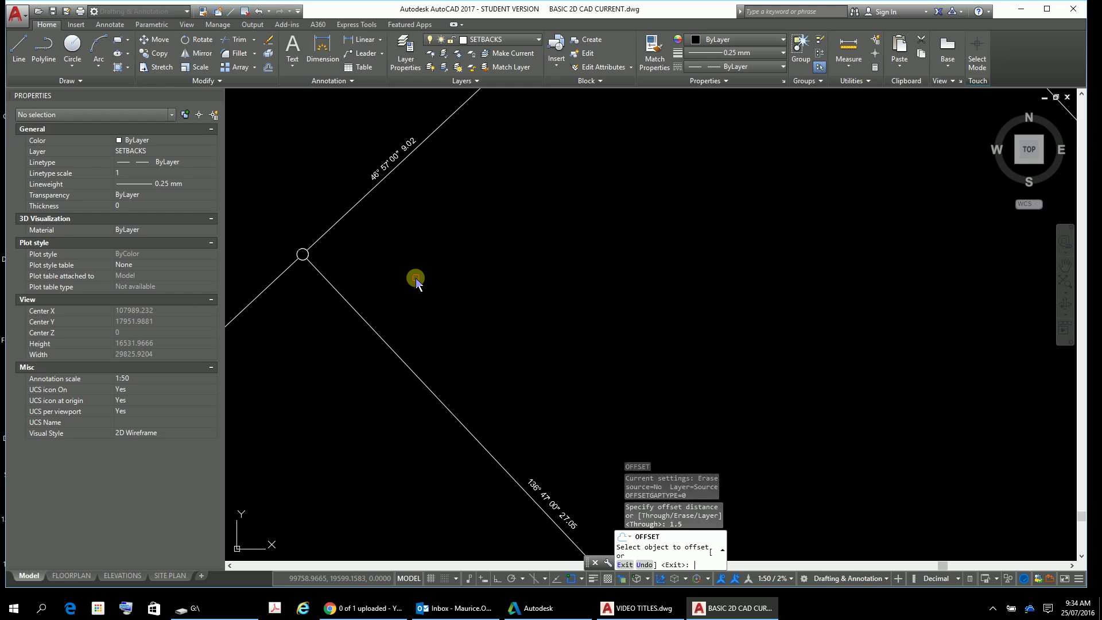
click(361, 197)
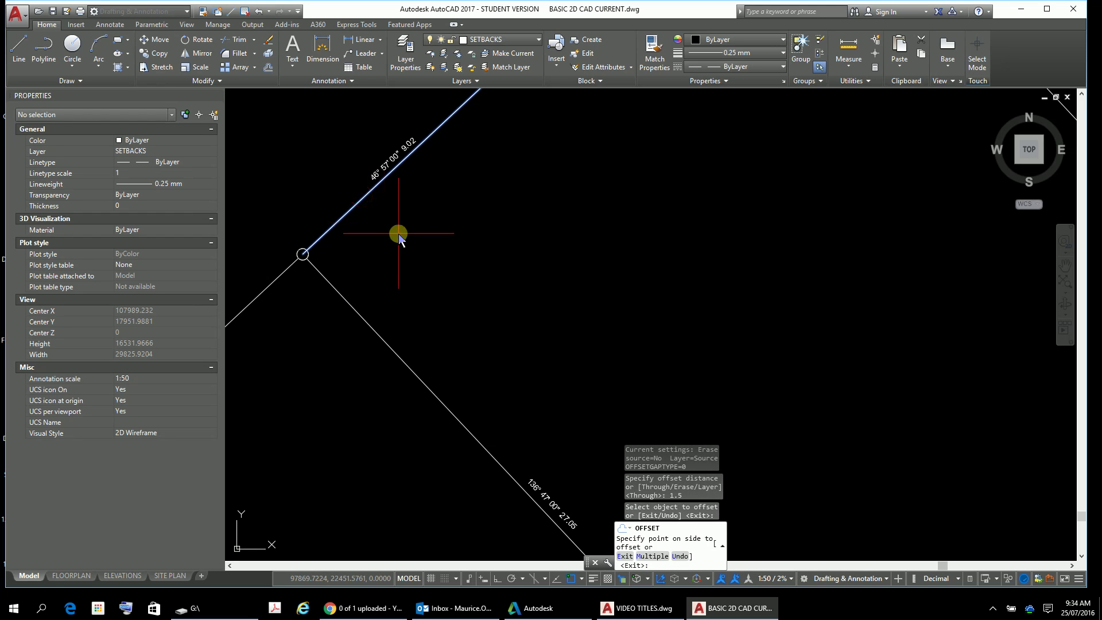
click(411, 251)
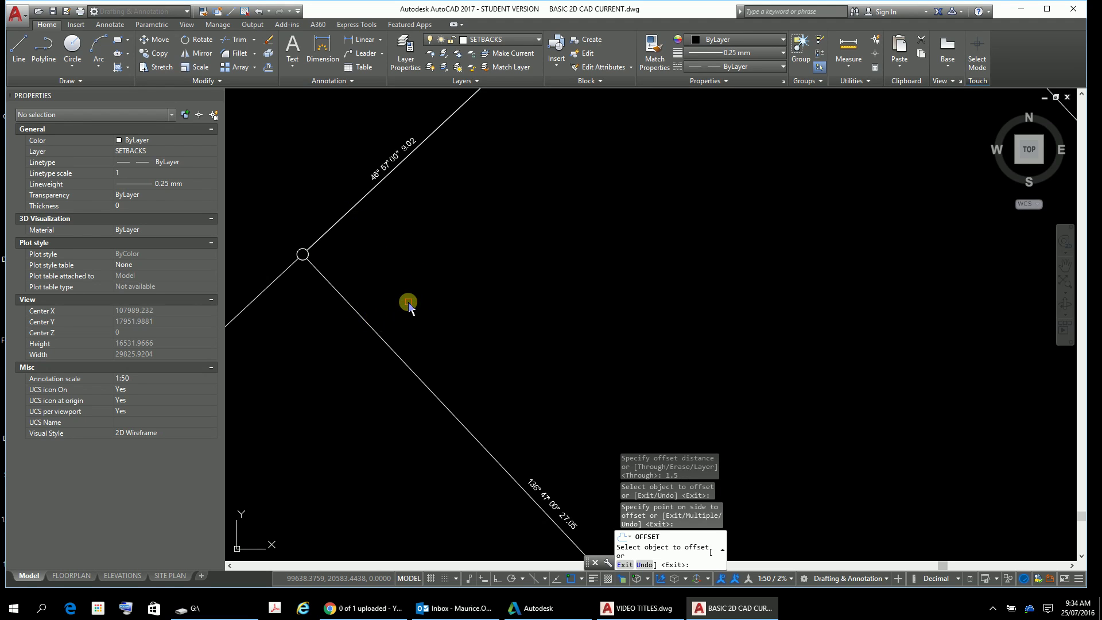
Repeat the 1.5 offset on the 9.02 boundary line, picking it from the overlapping lines, and undo the whole offset command
click(360, 202)
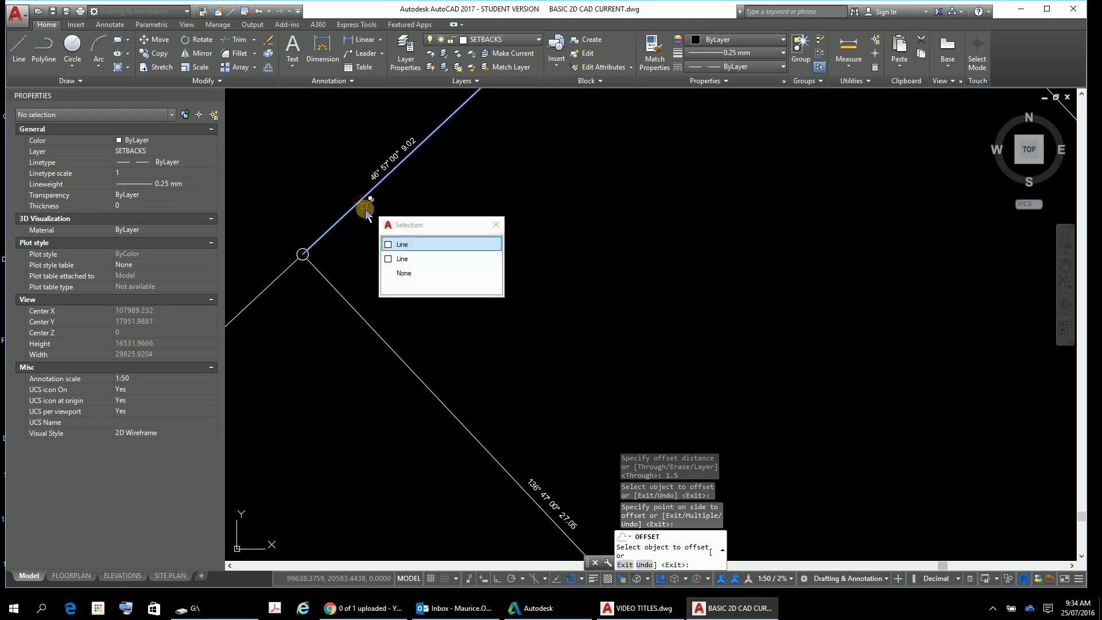
click(397, 246)
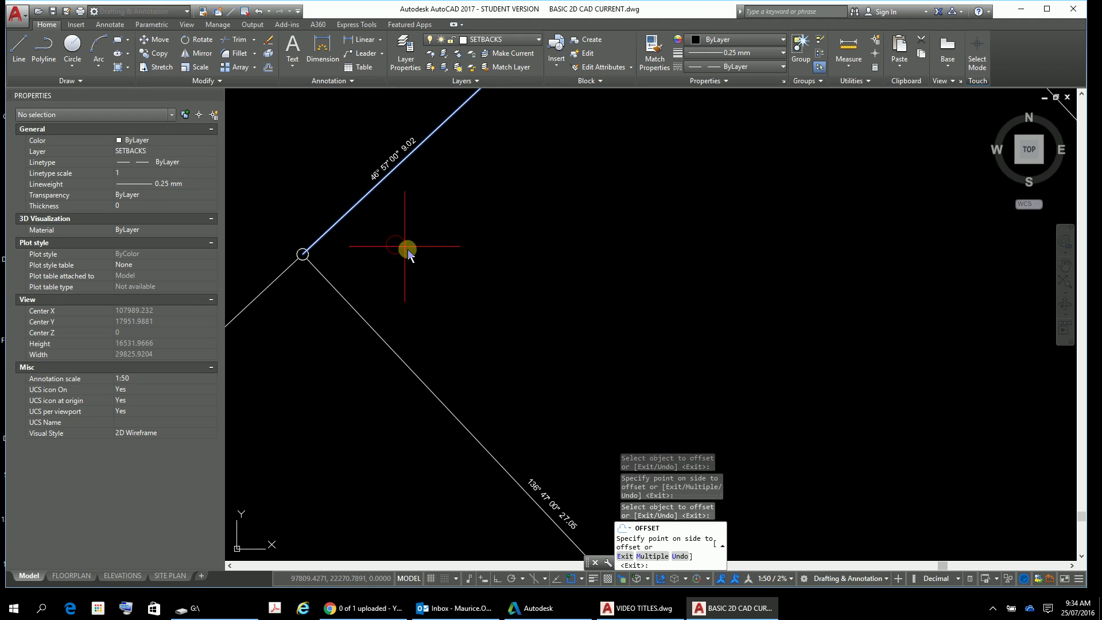
click(468, 291)
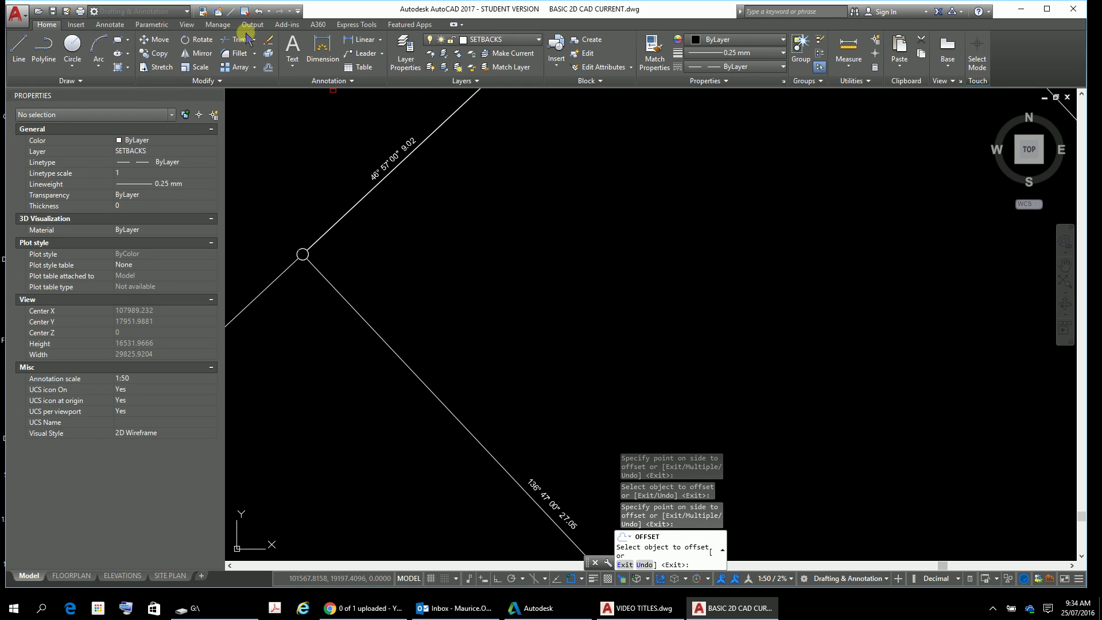
click(269, 11)
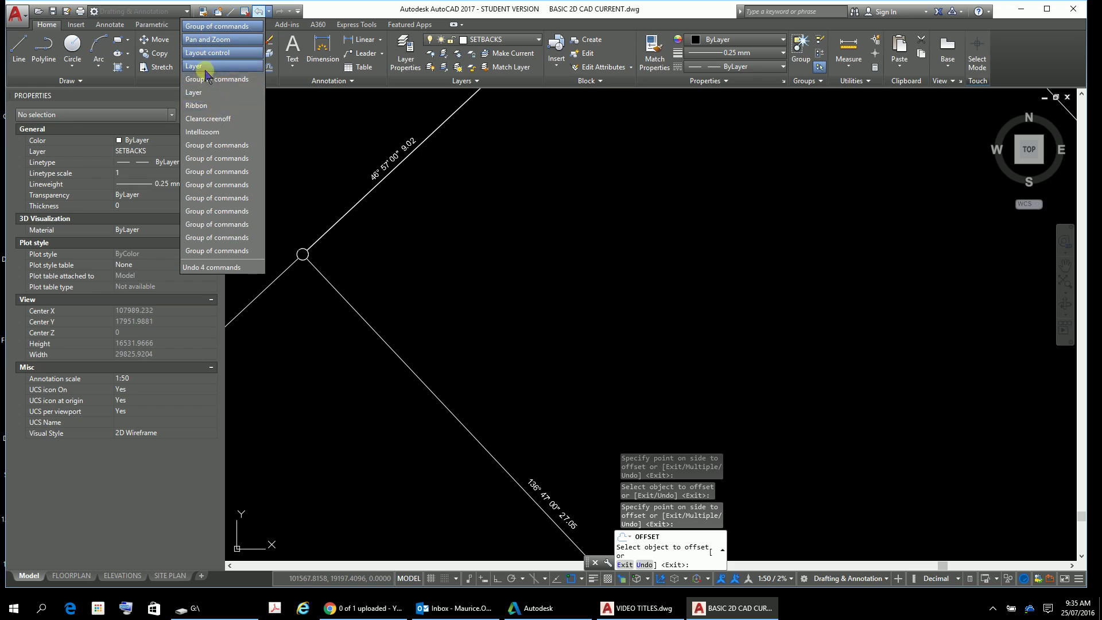
click(204, 30)
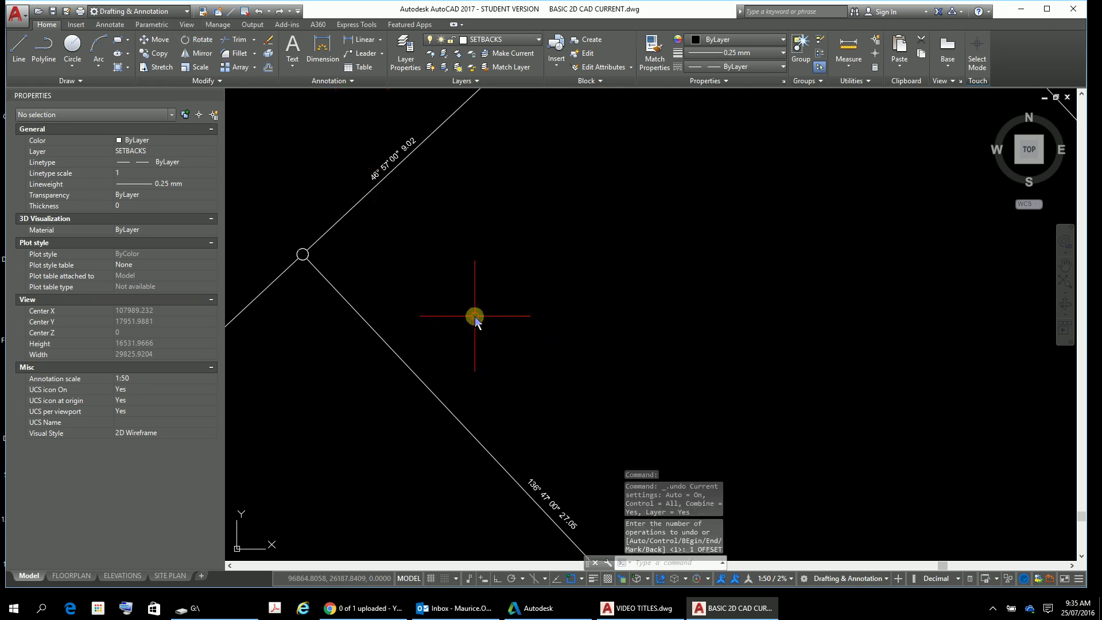
Offset the 9.02 boundary line and the 27.05 south-west boundary line inward by 1500
text(o)
key(Return)
text(1500)
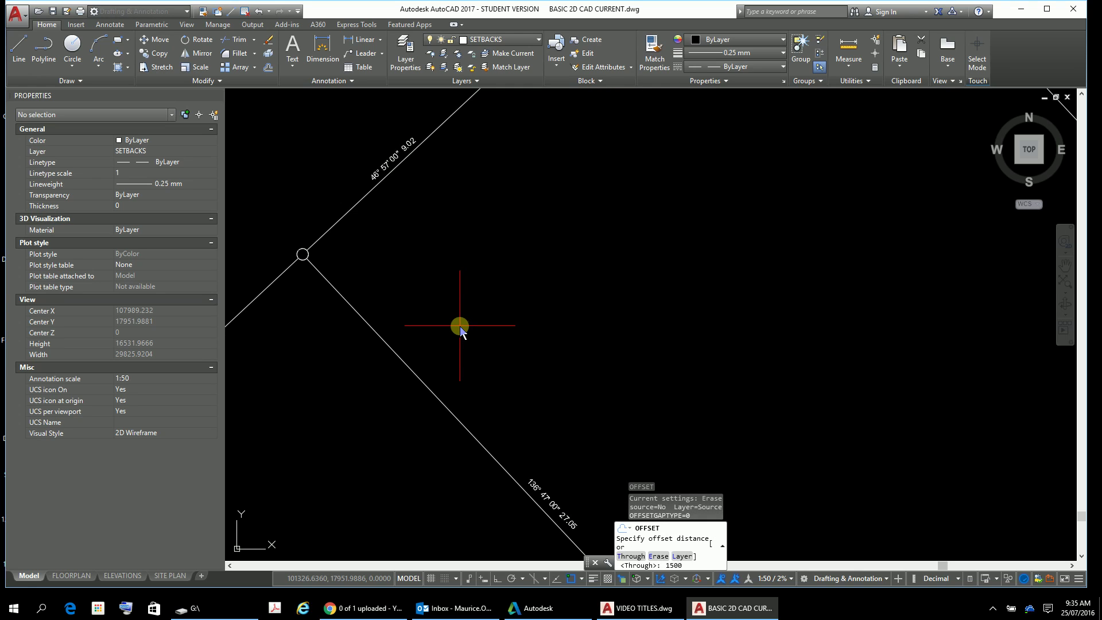
key(Return)
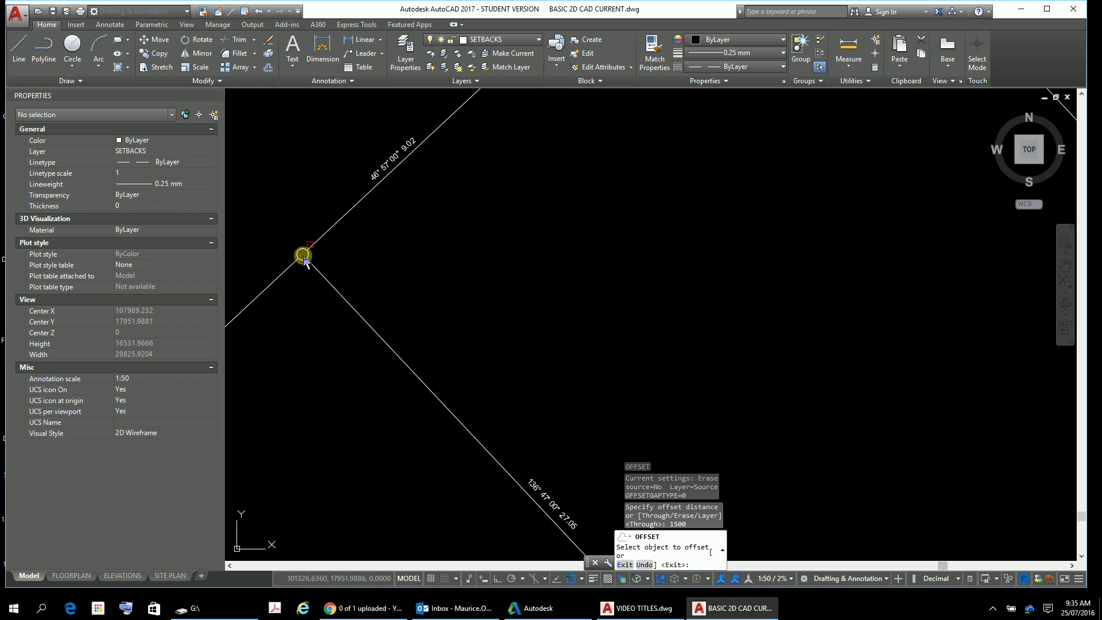
click(351, 213)
click(420, 269)
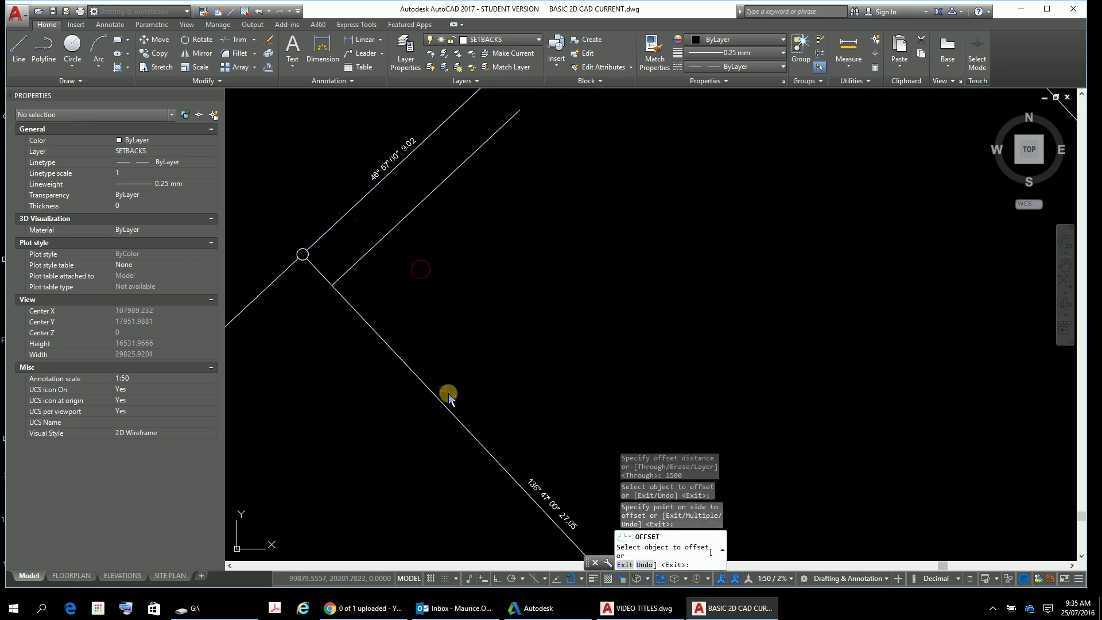
click(429, 393)
click(462, 362)
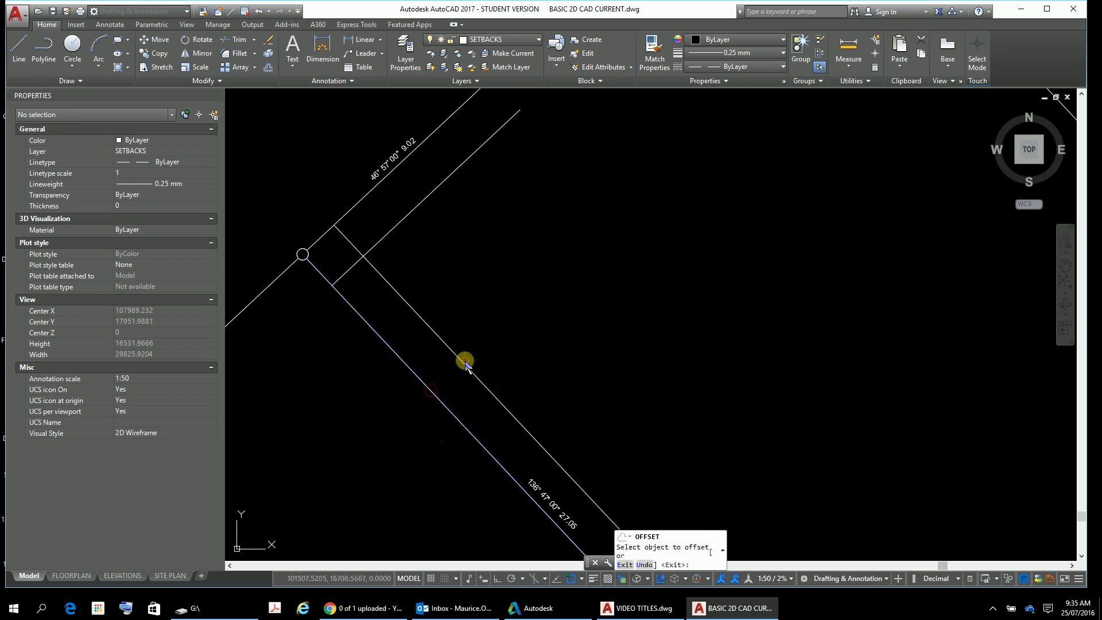
Offset the northern segment of the north-west boundary, beyond the 9.02 line, inward by 1500
scroll(611, 320, down, 5)
middle_drag(608, 320, 453, 352)
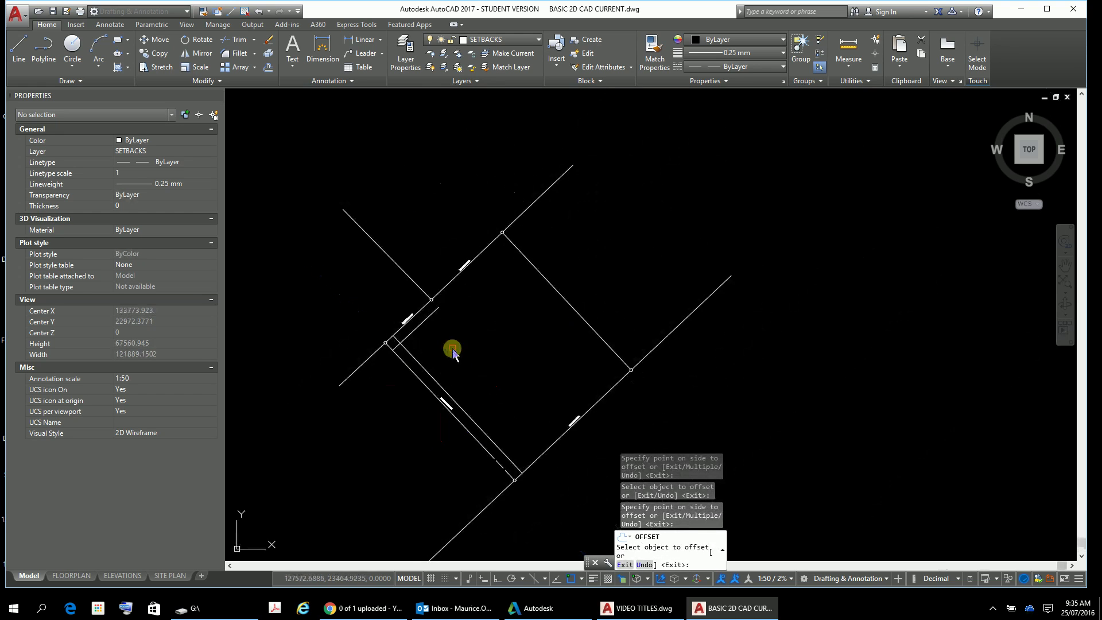
scroll(453, 349, up, 5)
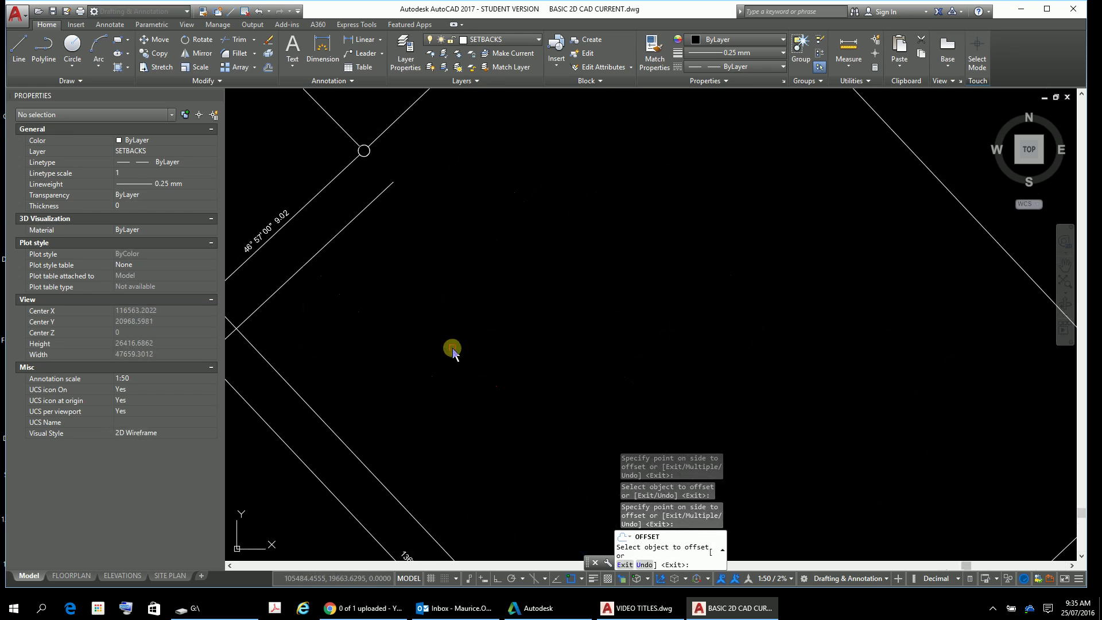
click(395, 124)
click(427, 149)
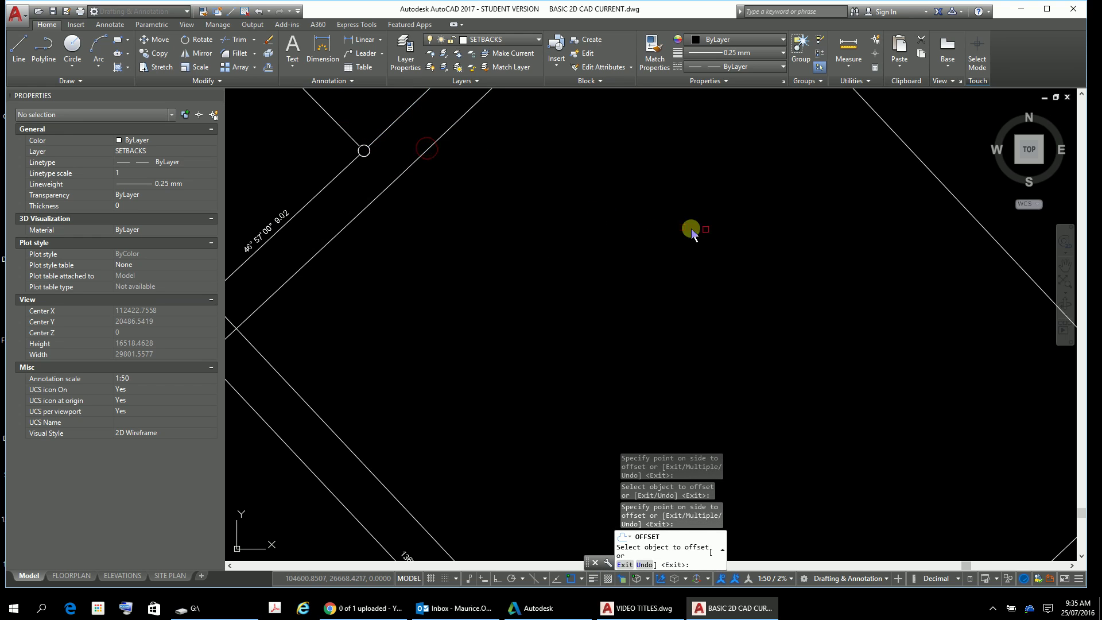
Offset the north-east boundary line inward by 1500
scroll(692, 229, down, 5)
middle_drag(733, 241, 482, 386)
scroll(519, 379, up, 3)
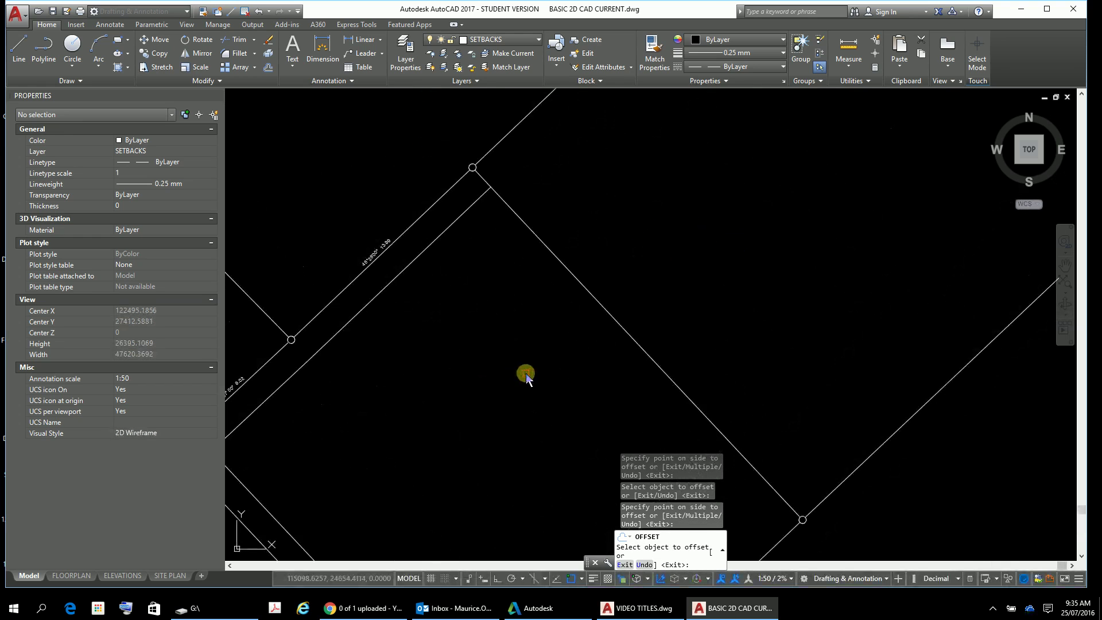
click(527, 230)
click(516, 313)
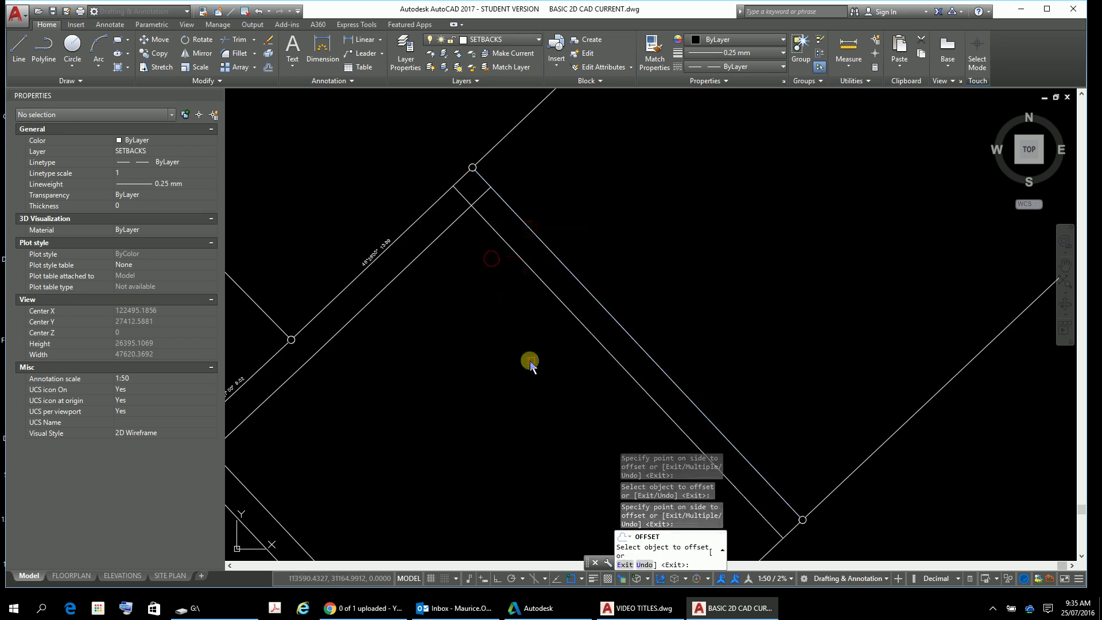
Offset the south-east boundary line inward by 1500, and offset the resulting line inward by another 1500
scroll(527, 362, down, 2)
mouse_move(526, 362)
middle_down()
mouse_move(598, 69)
mouse_move(603, 148)
middle_up()
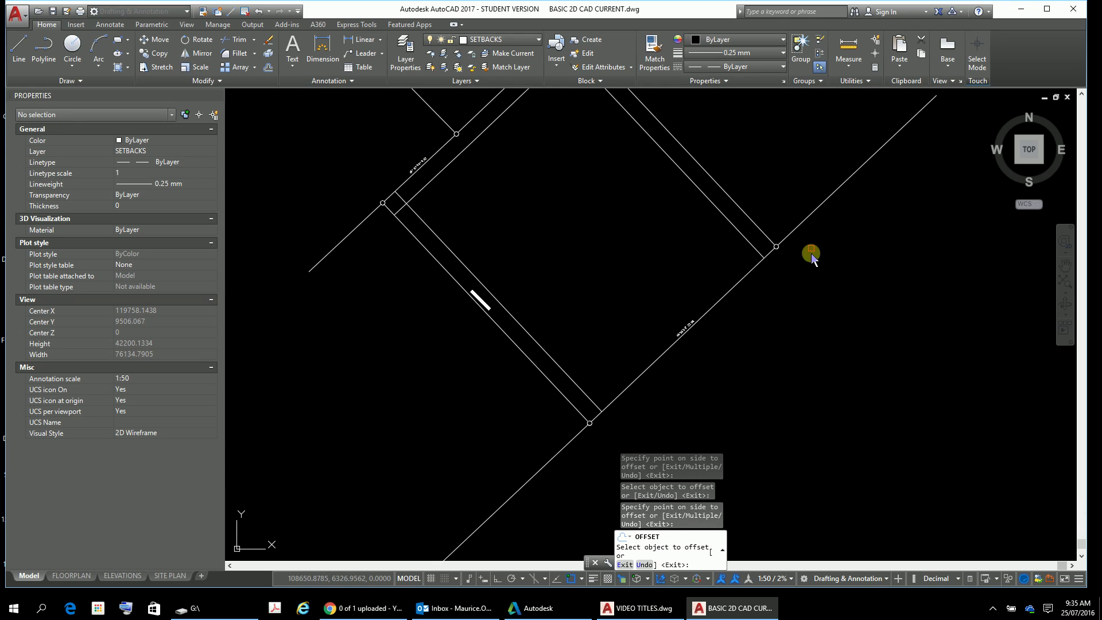
click(717, 305)
click(690, 302)
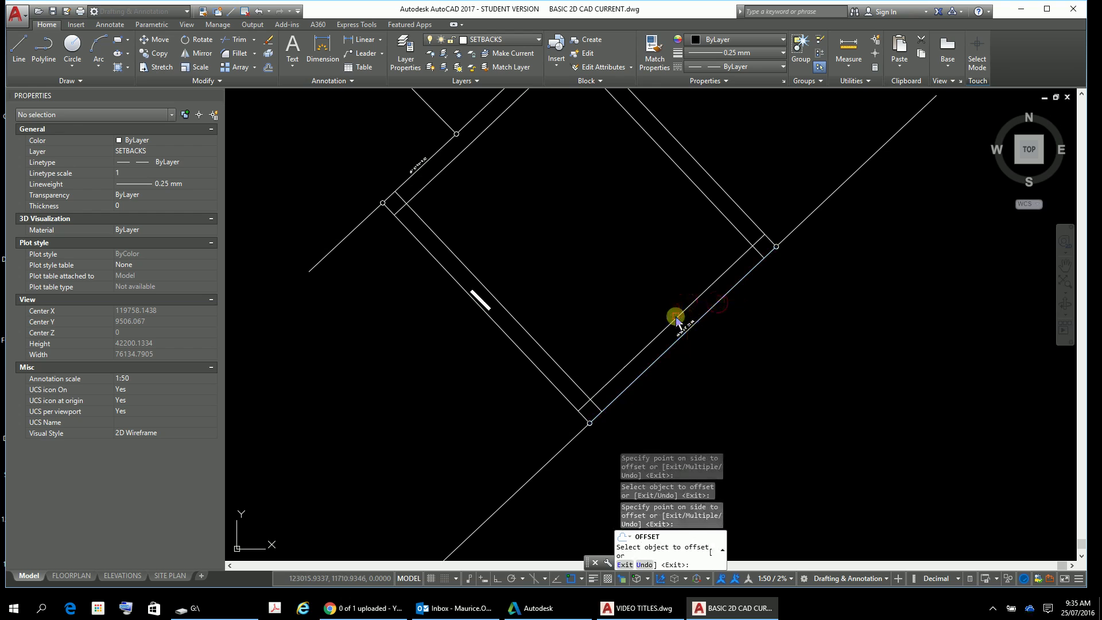
click(678, 320)
click(647, 315)
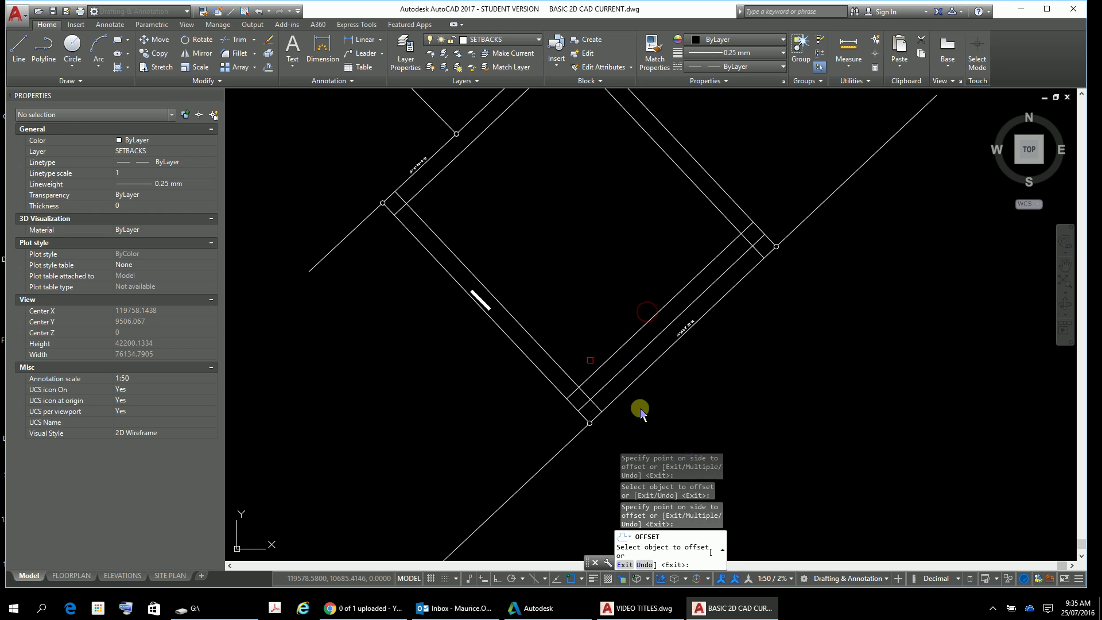
End the offset command and erase the intermediate line between the south-east boundary and its inner setback line
key(Escape)
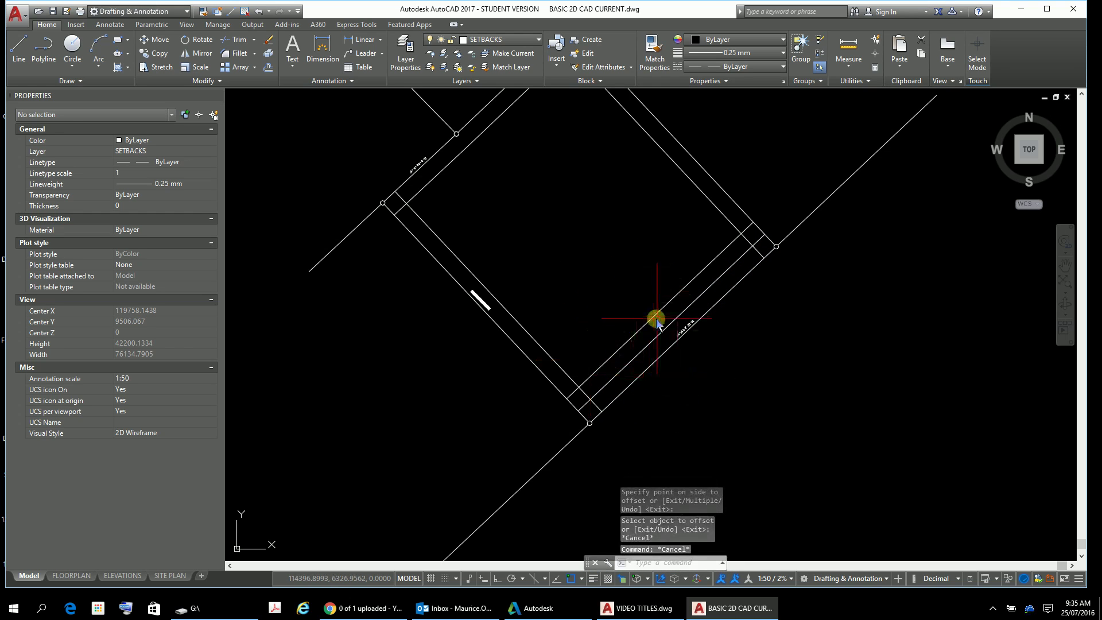
click(656, 335)
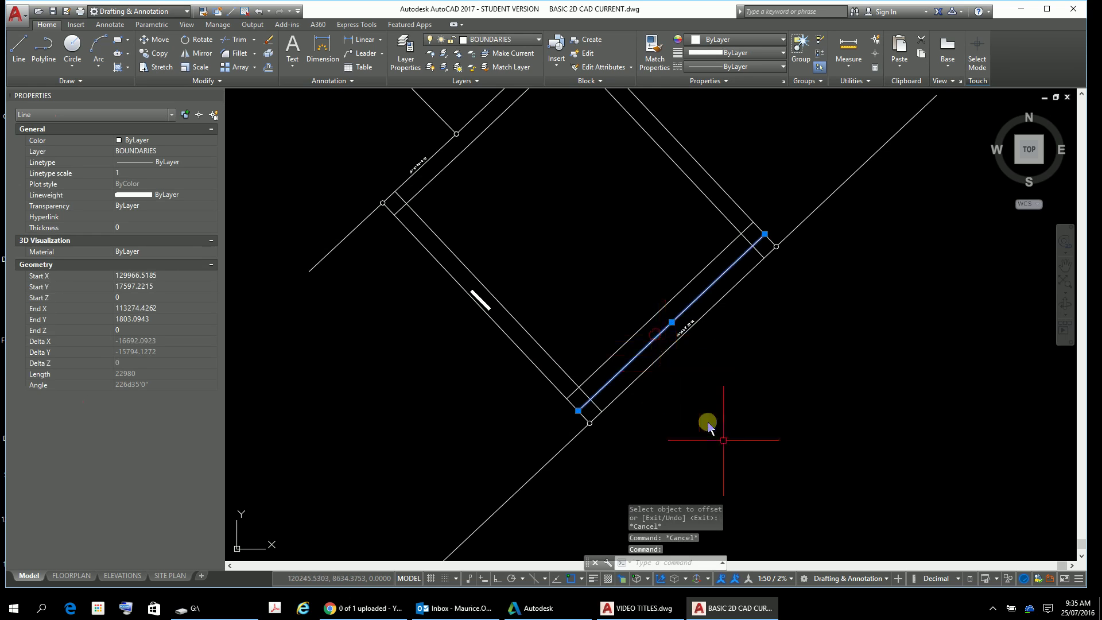
key(Delete)
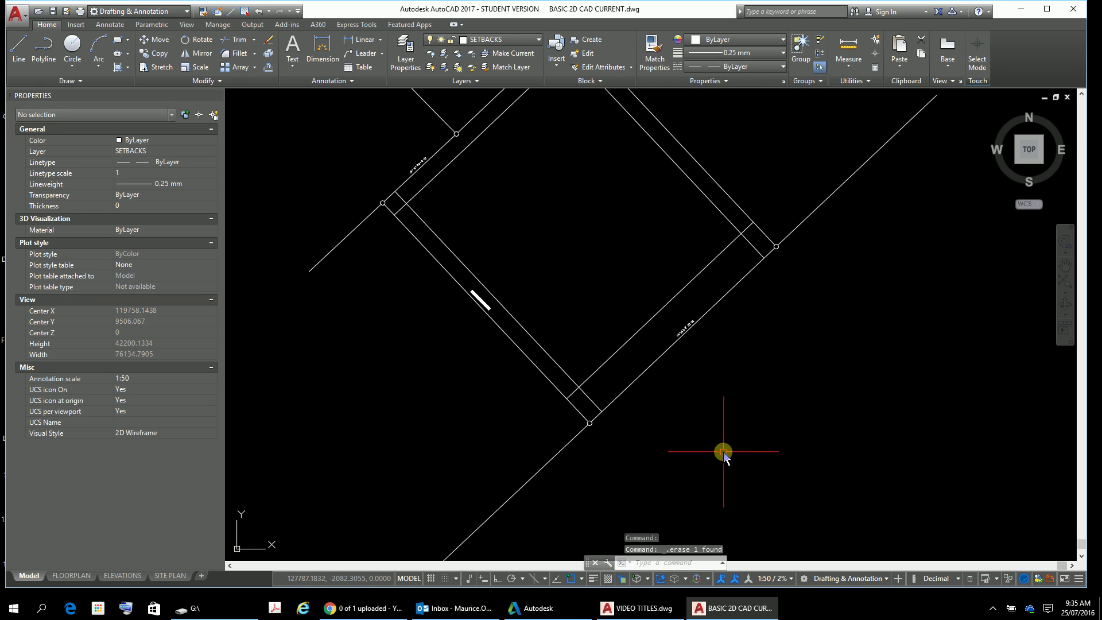
Trim the overlapping setback line ends at the west, south and east corners, using the setback lines as cutting edges
text(TR)
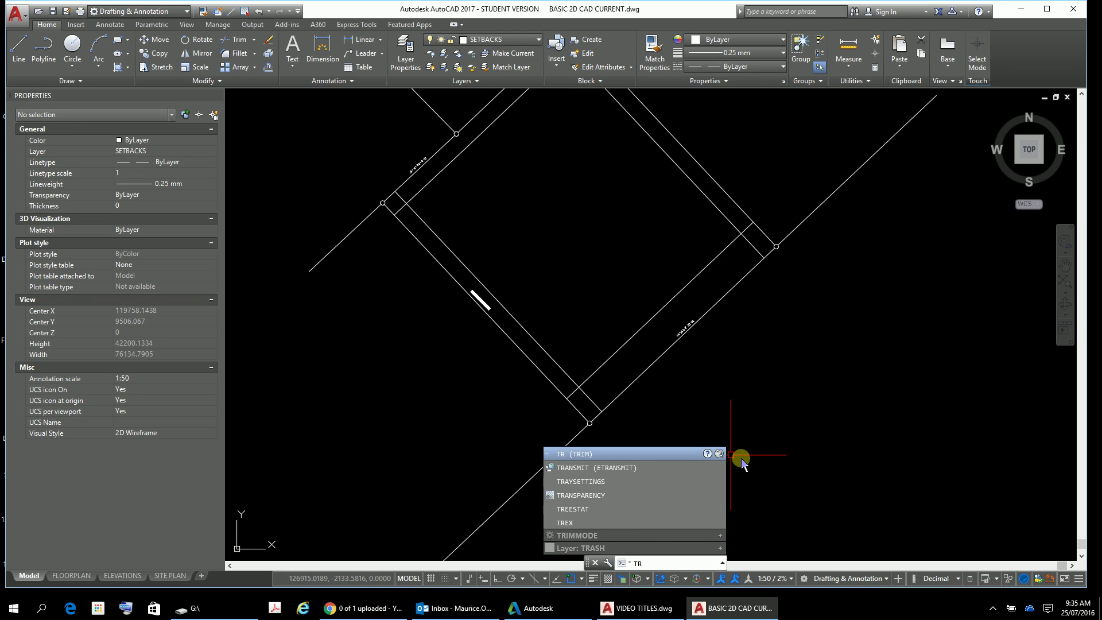
key(Return)
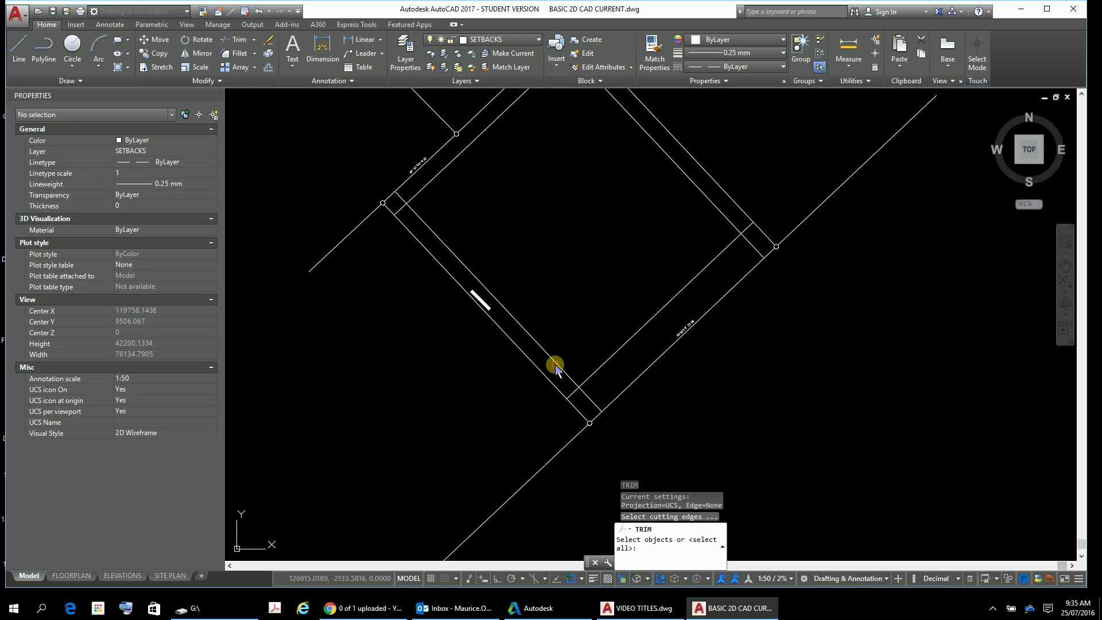
click(556, 365)
click(603, 365)
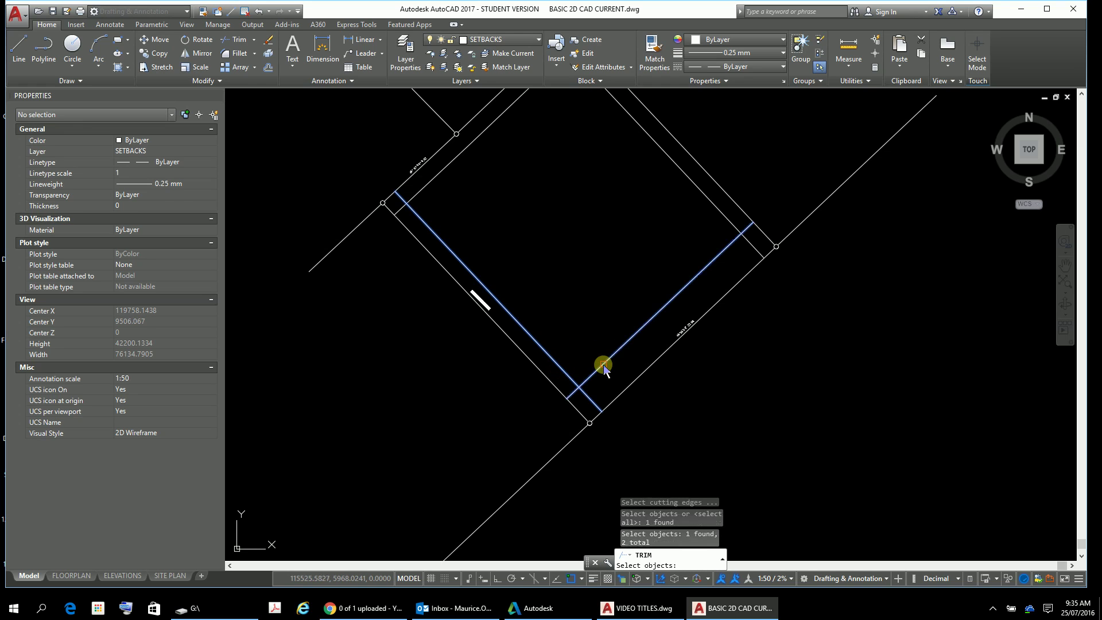
click(704, 198)
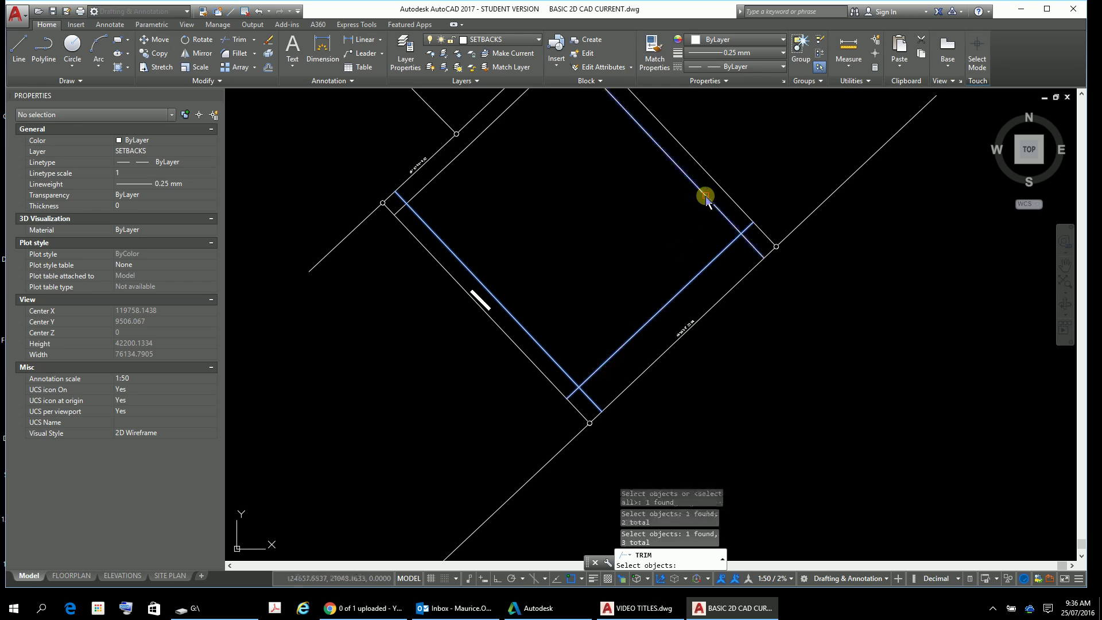
click(436, 179)
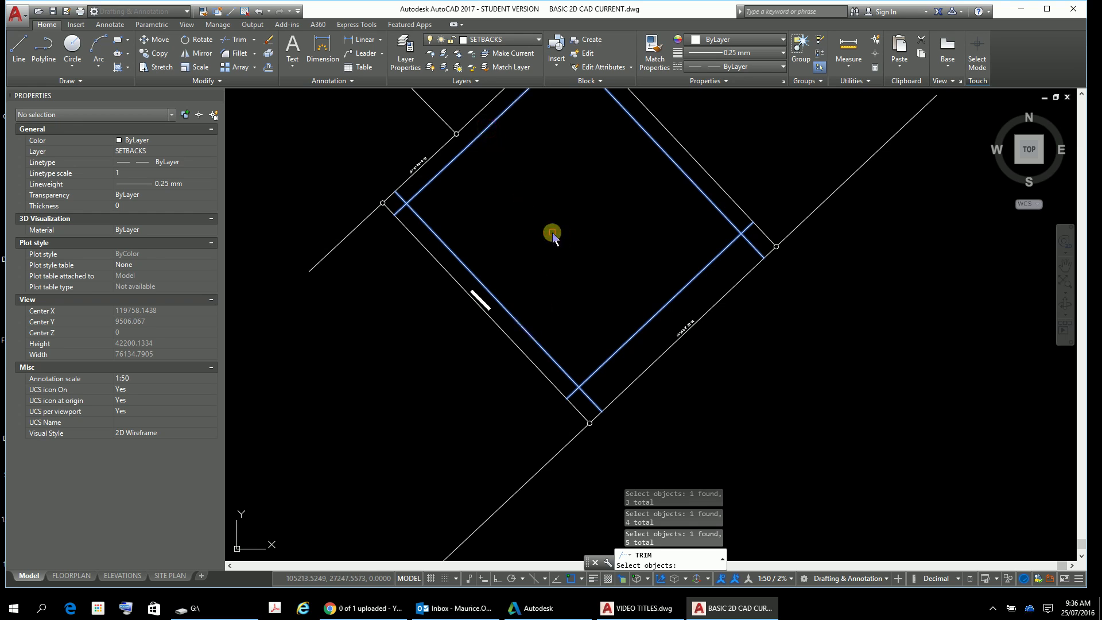
key(Return)
click(382, 208)
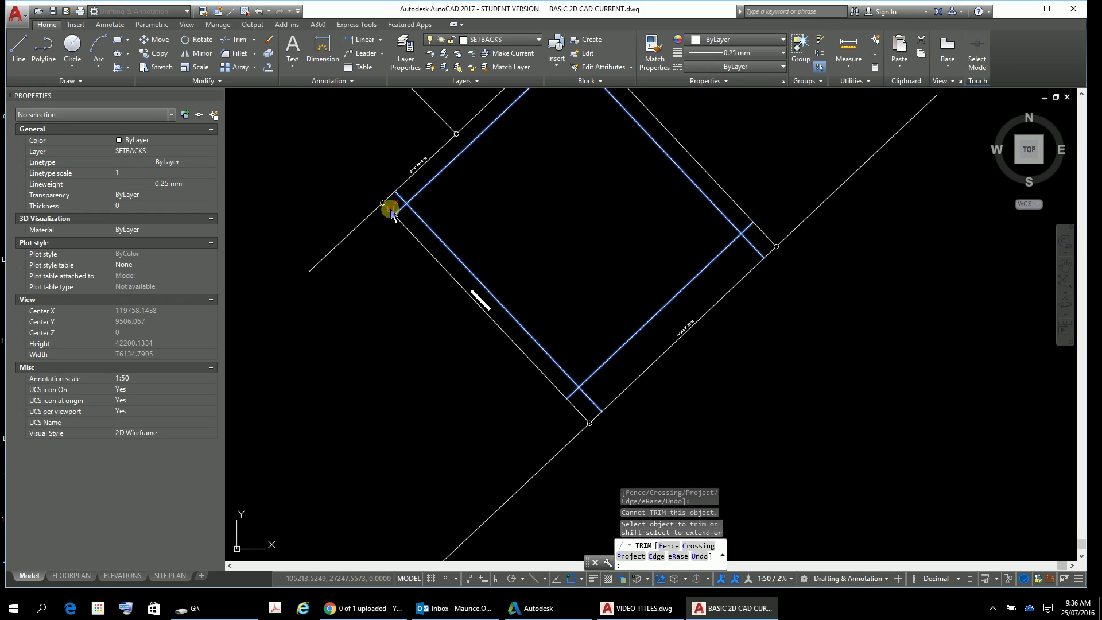
click(400, 206)
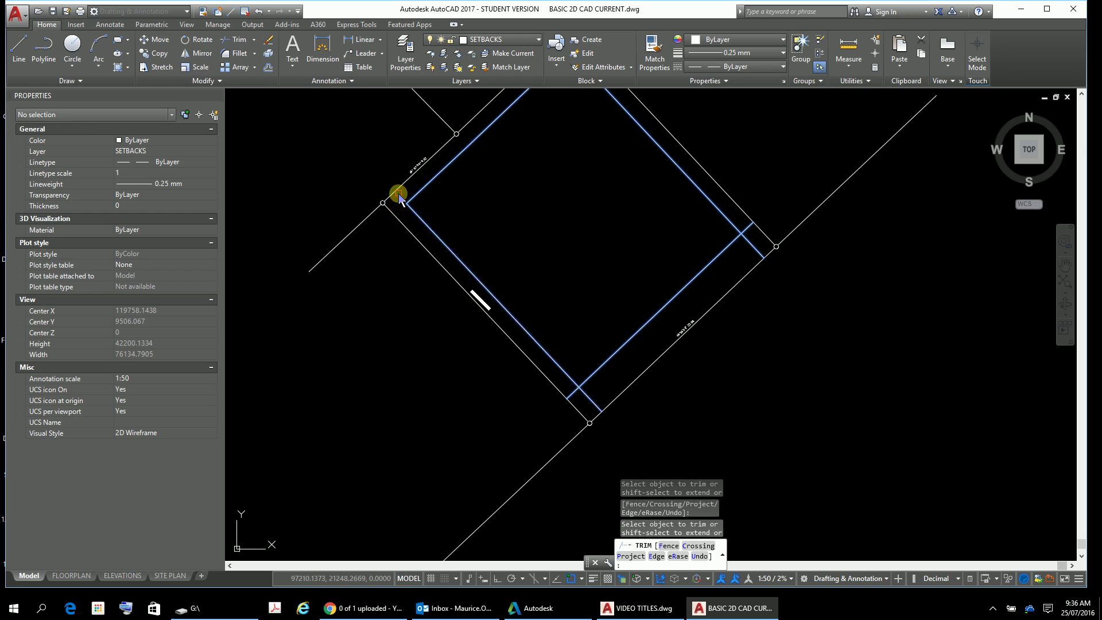
click(573, 393)
click(586, 394)
click(755, 251)
click(746, 228)
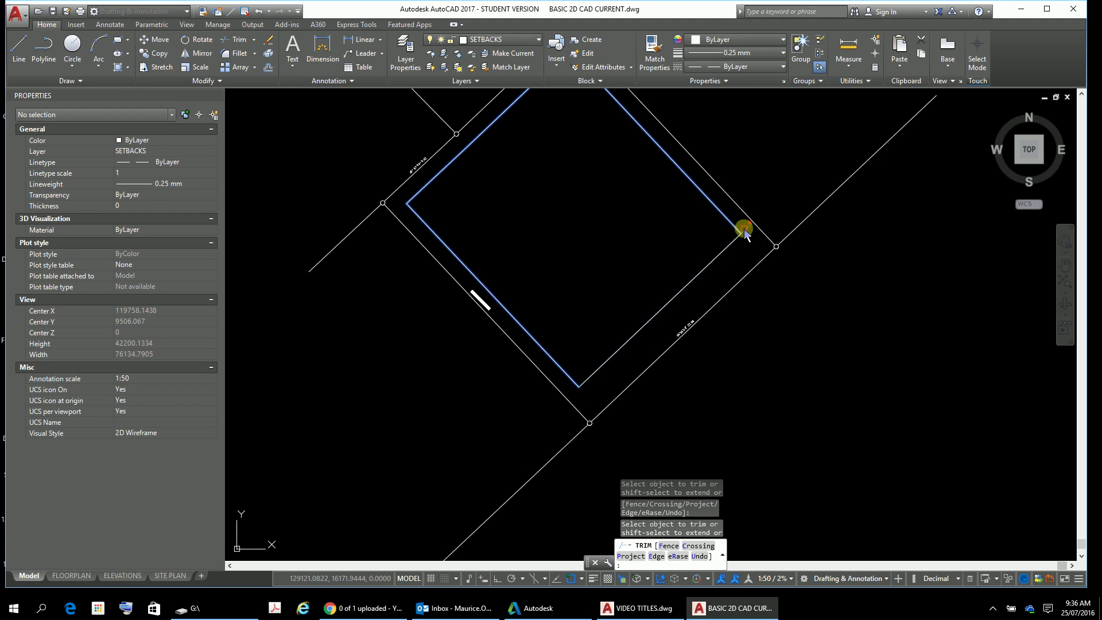
Trim both overlapping setback line ends at the north corner and end the trim command
scroll(565, 260, down, 2)
middle_drag(561, 261, 664, 402)
scroll(660, 278, up, 6)
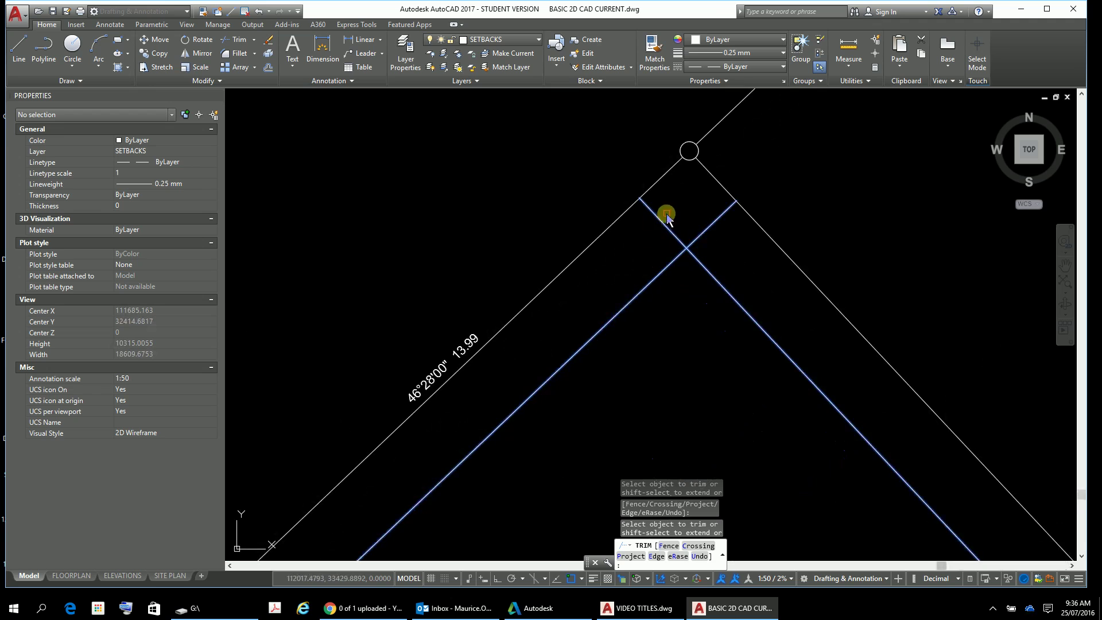
click(662, 222)
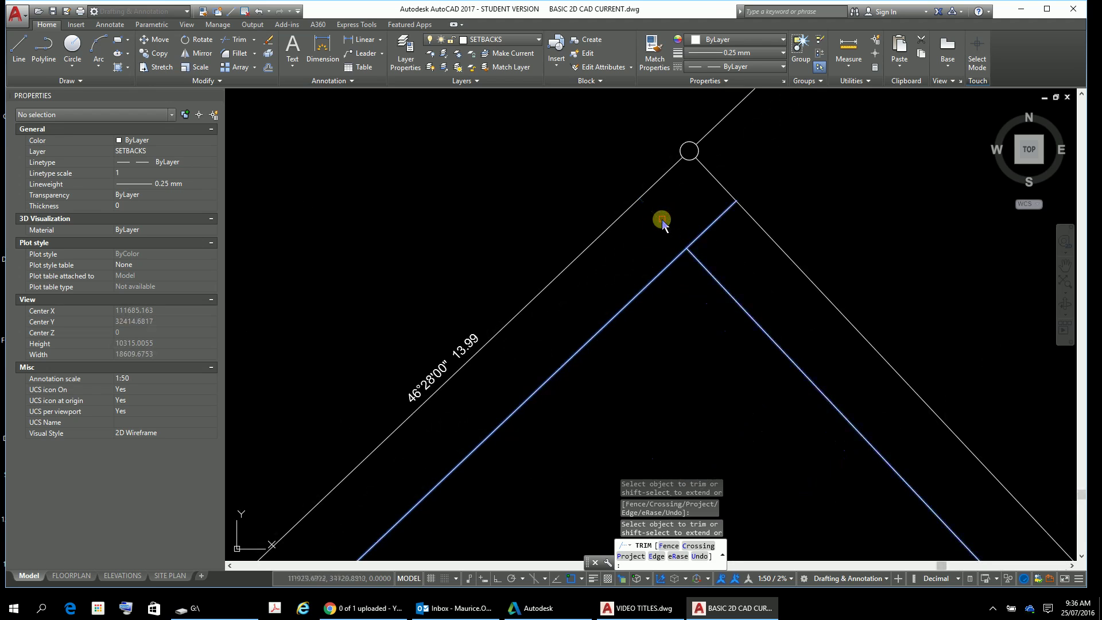
click(698, 233)
scroll(666, 347, down, 4)
mouse_move(660, 346)
middle_down()
mouse_move(715, 162)
mouse_move(723, 195)
middle_up()
key(Escape)
key(Escape)
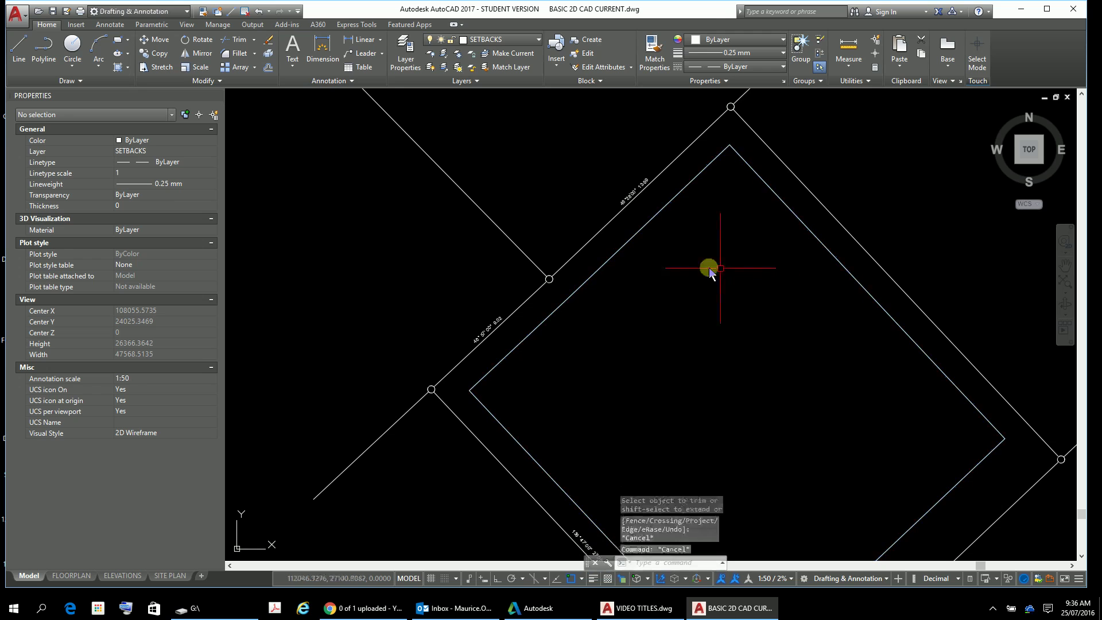
Extend the 13.99 segment's setback line to the south-west boundary, using the south-west, both north-west and north-east boundary lines as boundary edges
scroll(573, 227, up, 4)
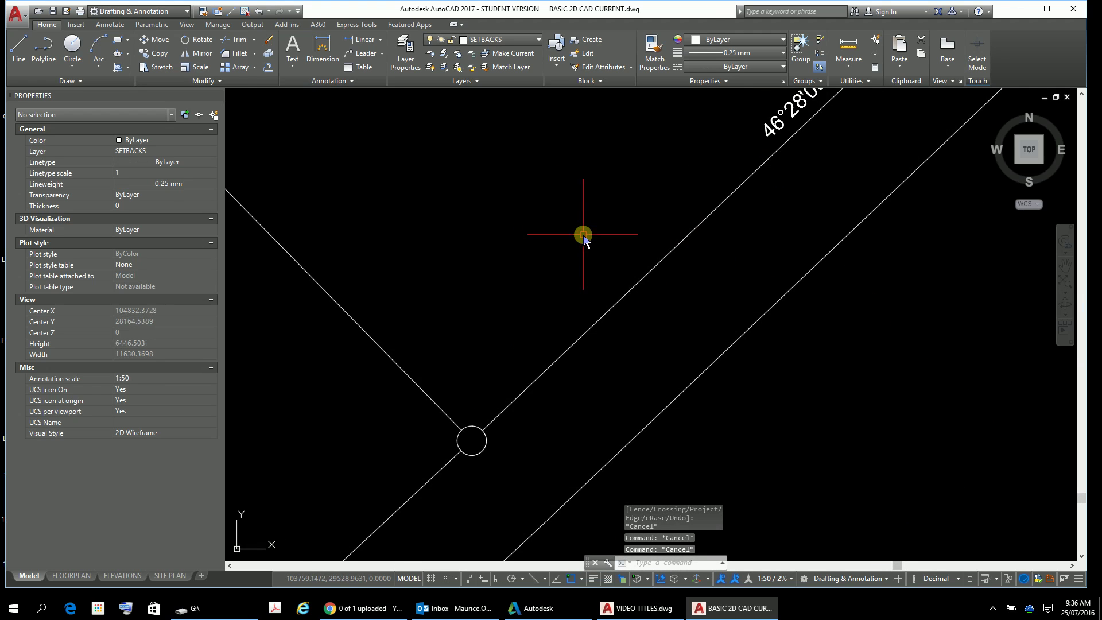
scroll(591, 244, down, 3)
scroll(762, 382, down, 3)
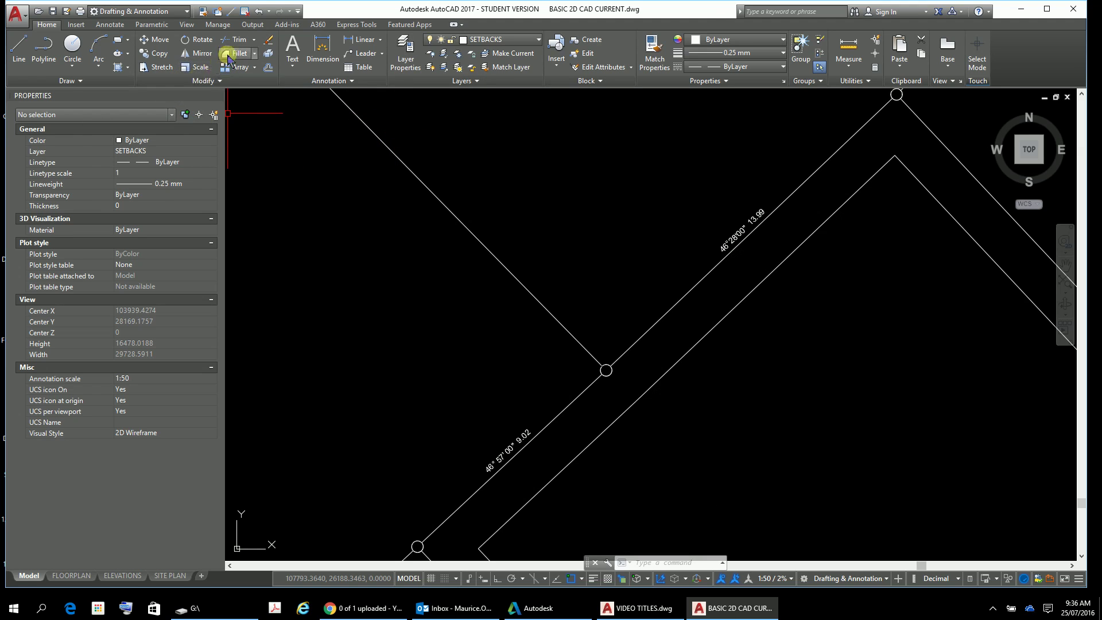
click(253, 40)
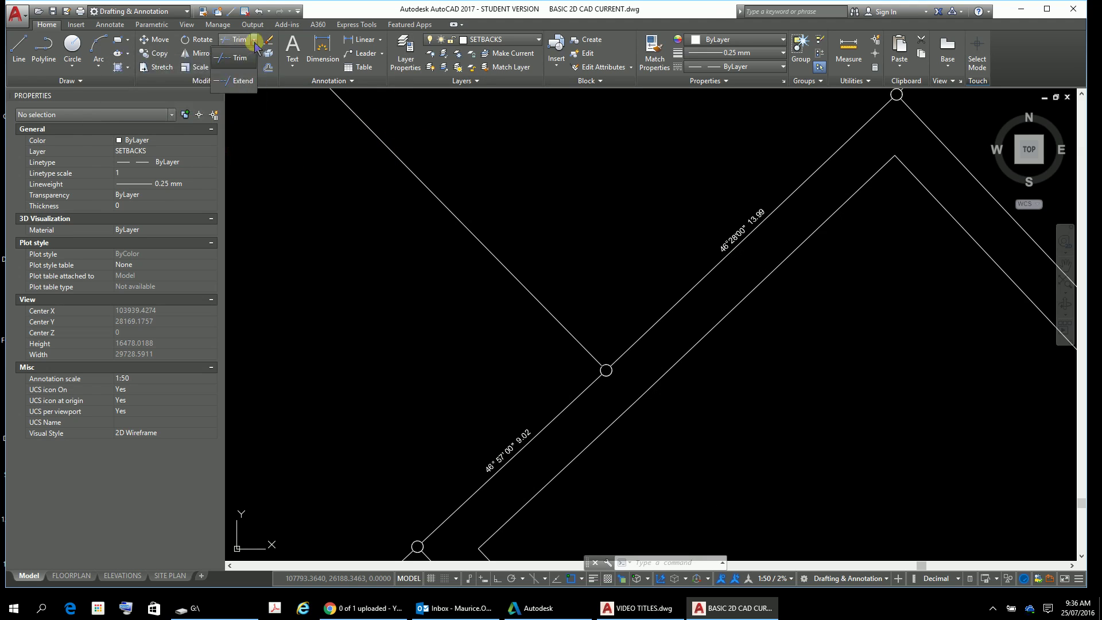
click(238, 81)
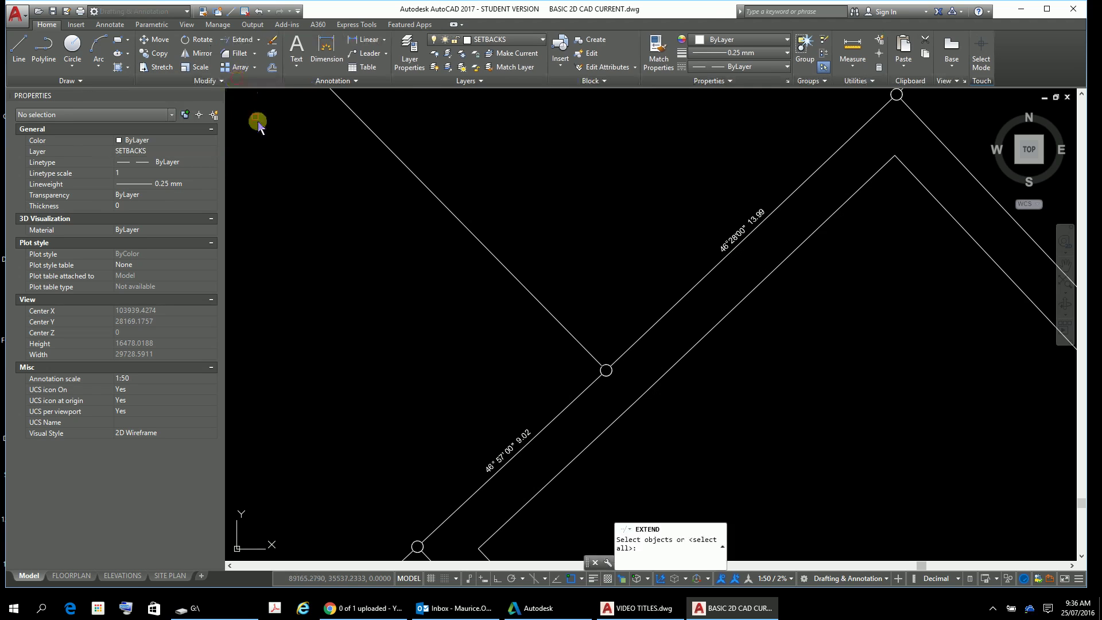
scroll(675, 470, down, 2)
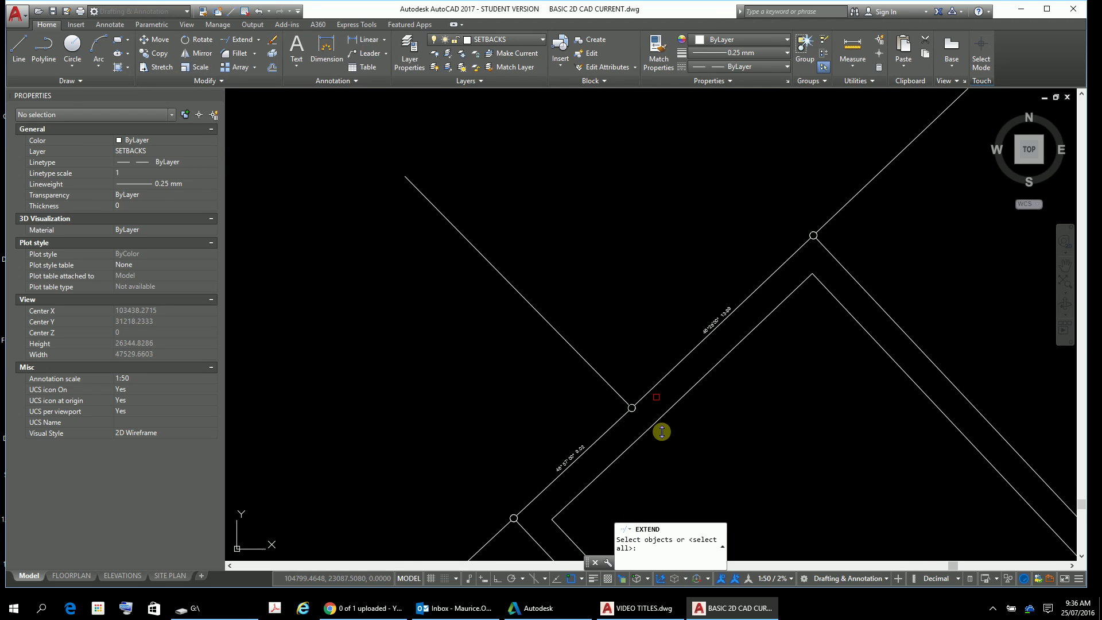
middle_drag(650, 325, 617, 200)
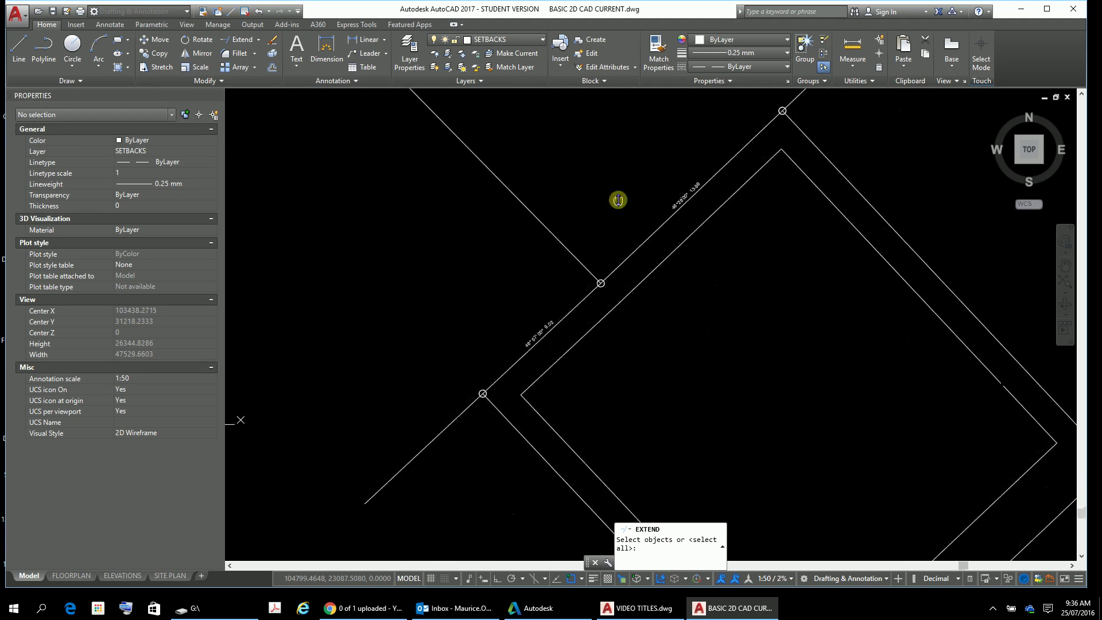
click(512, 427)
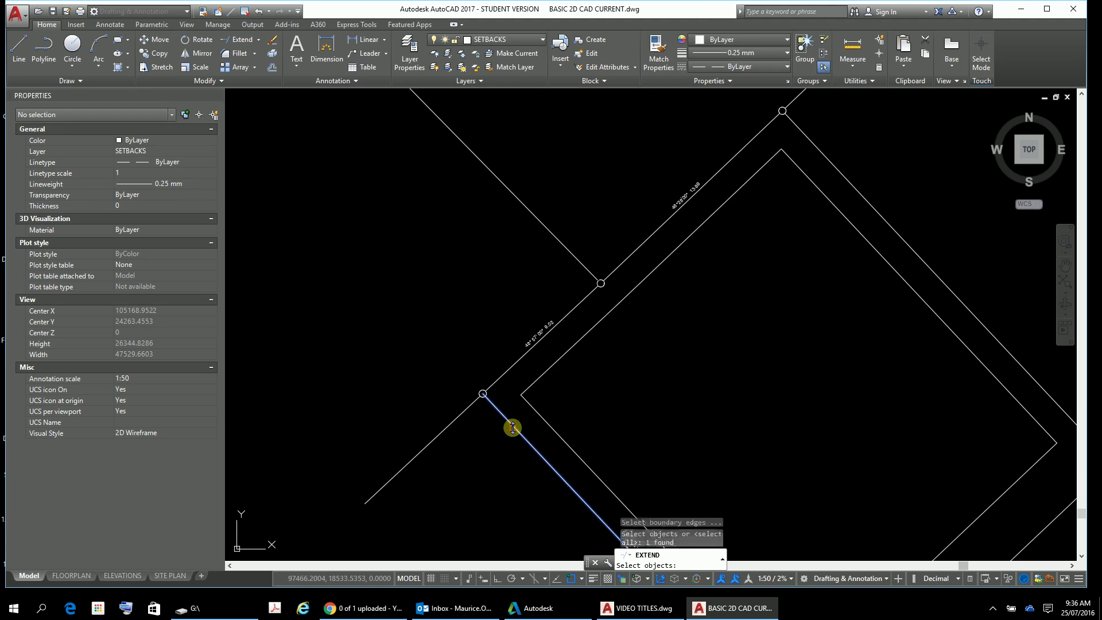
click(500, 376)
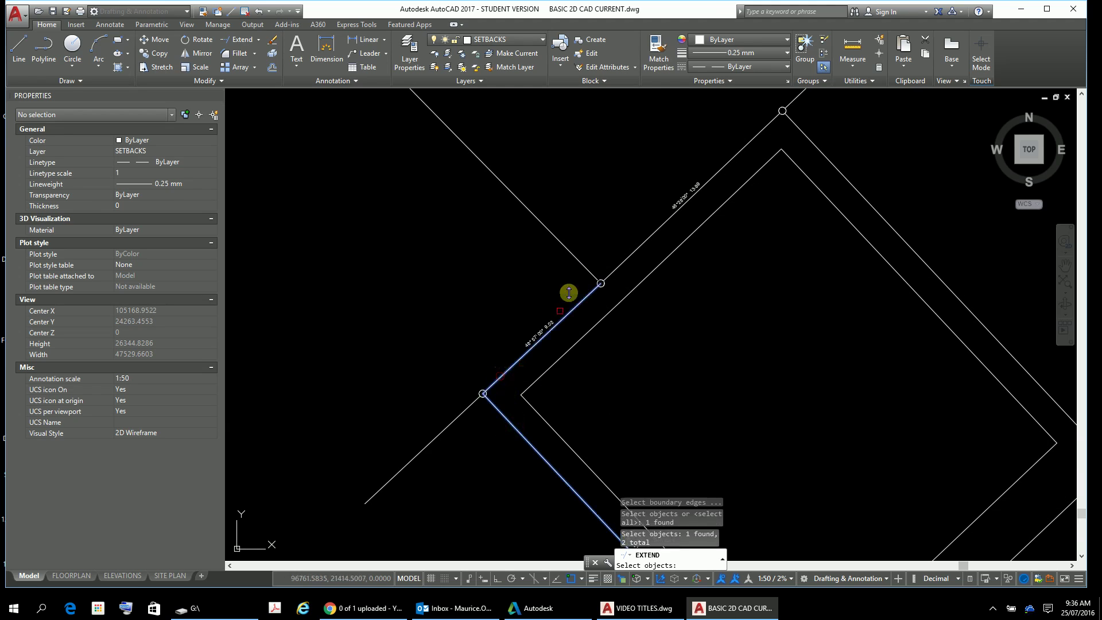
click(620, 258)
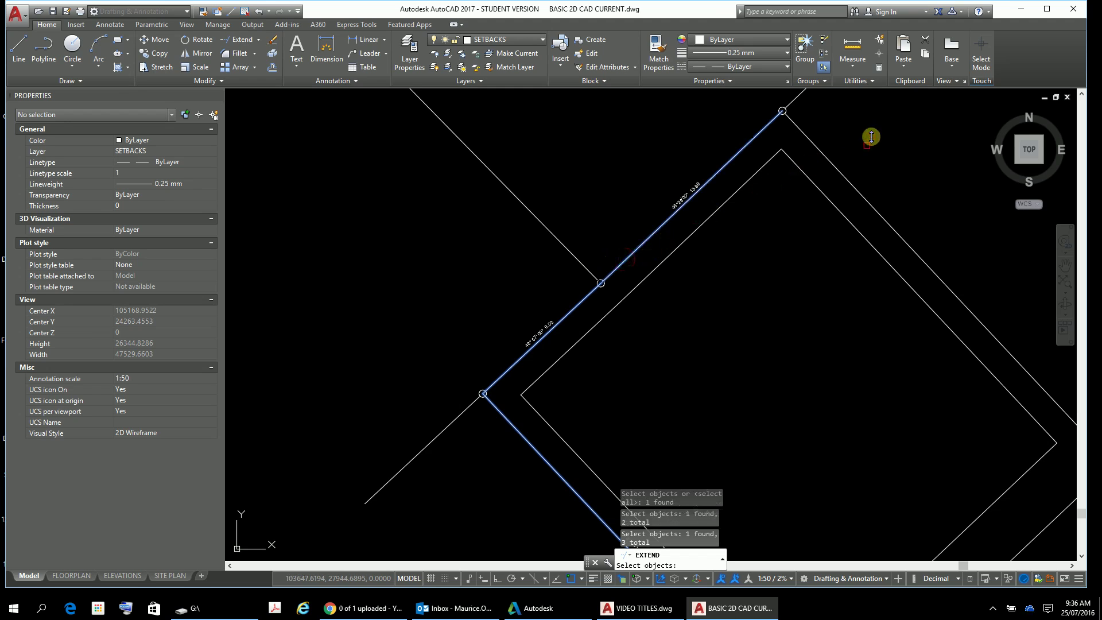
click(843, 173)
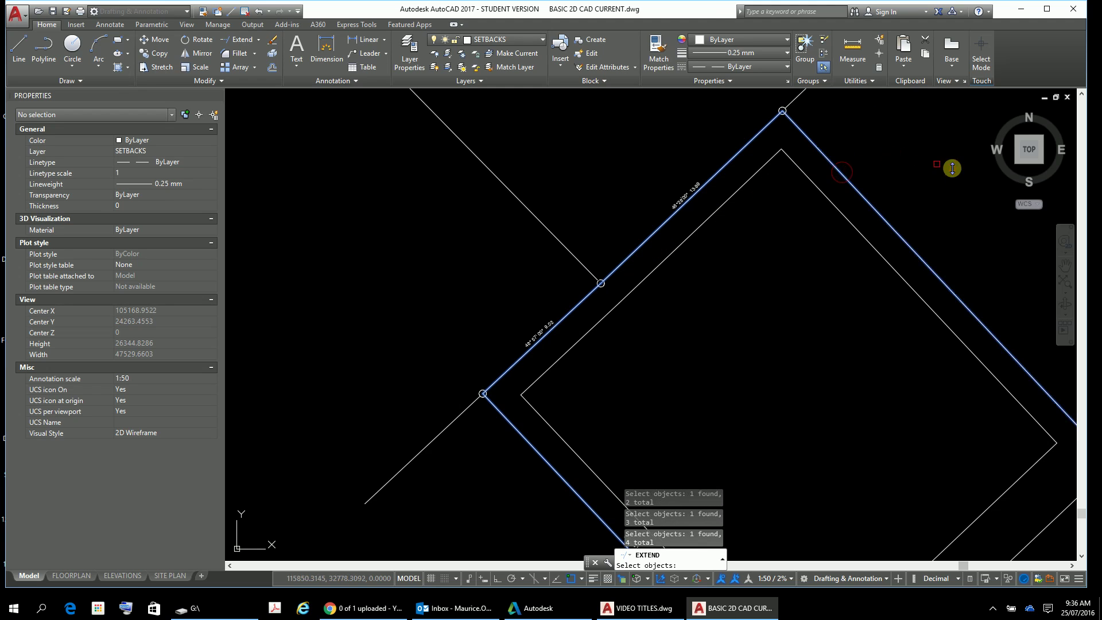
key(Return)
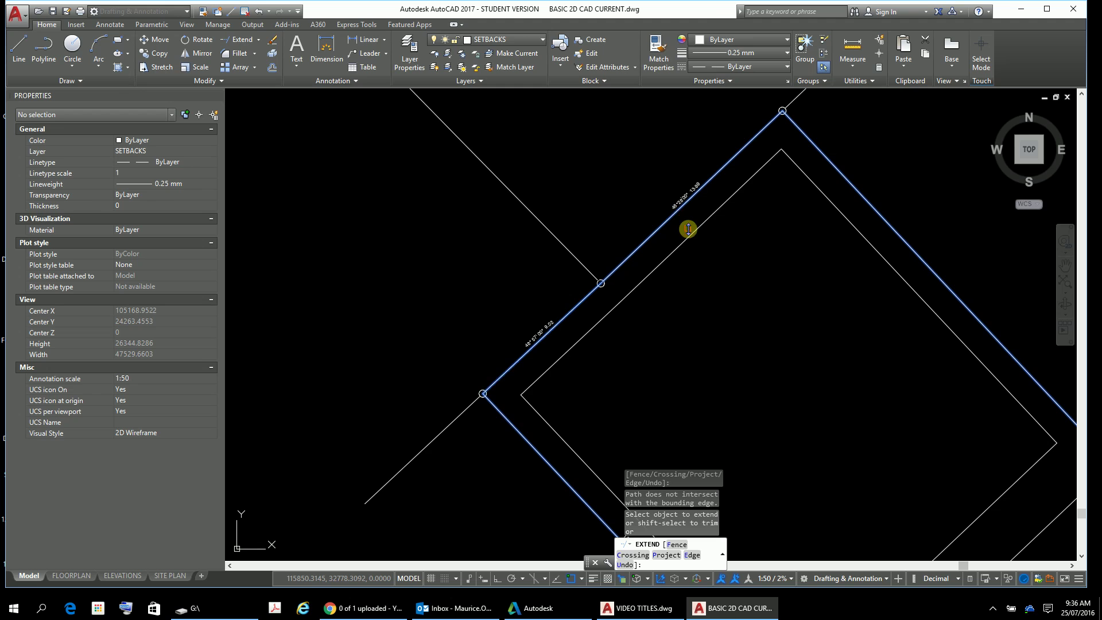
click(647, 278)
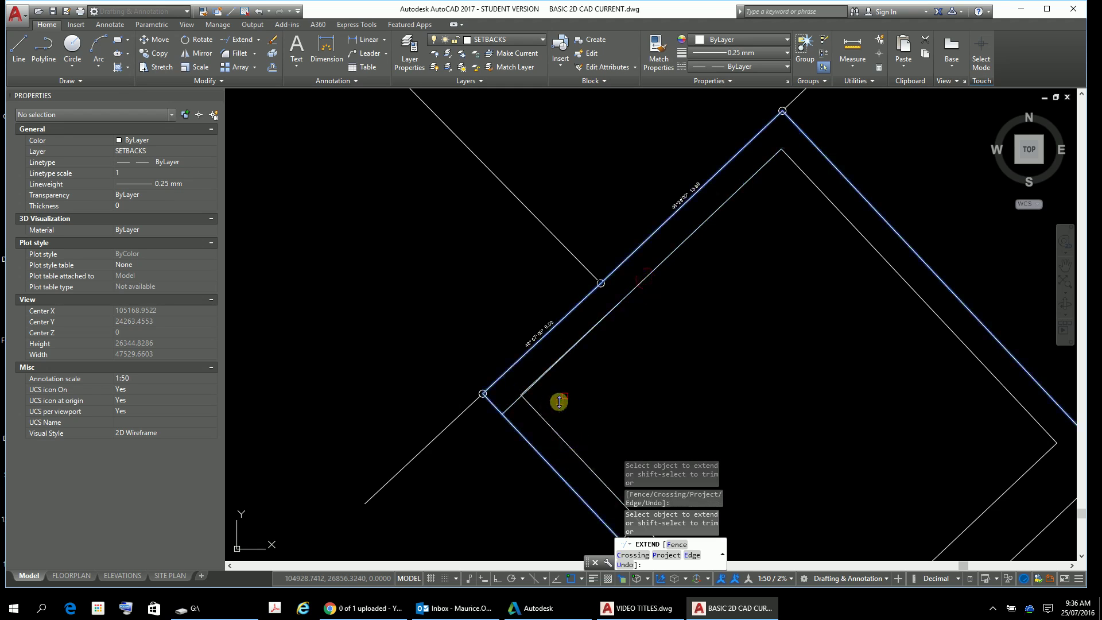
Extend the 9.02 segment's setback line north-eastward past the setback line of the 13.99 segment
scroll(502, 364, up, 5)
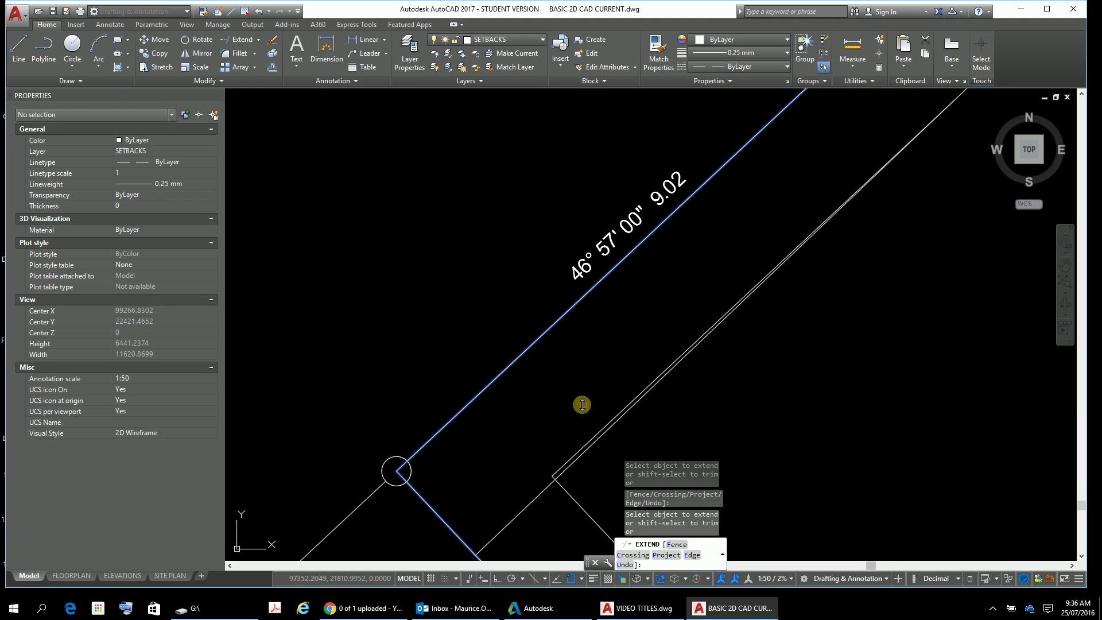
click(600, 431)
click(775, 263)
Examine up close where the two nearly parallel north-west setback lines cross
scroll(987, 317, down, 2)
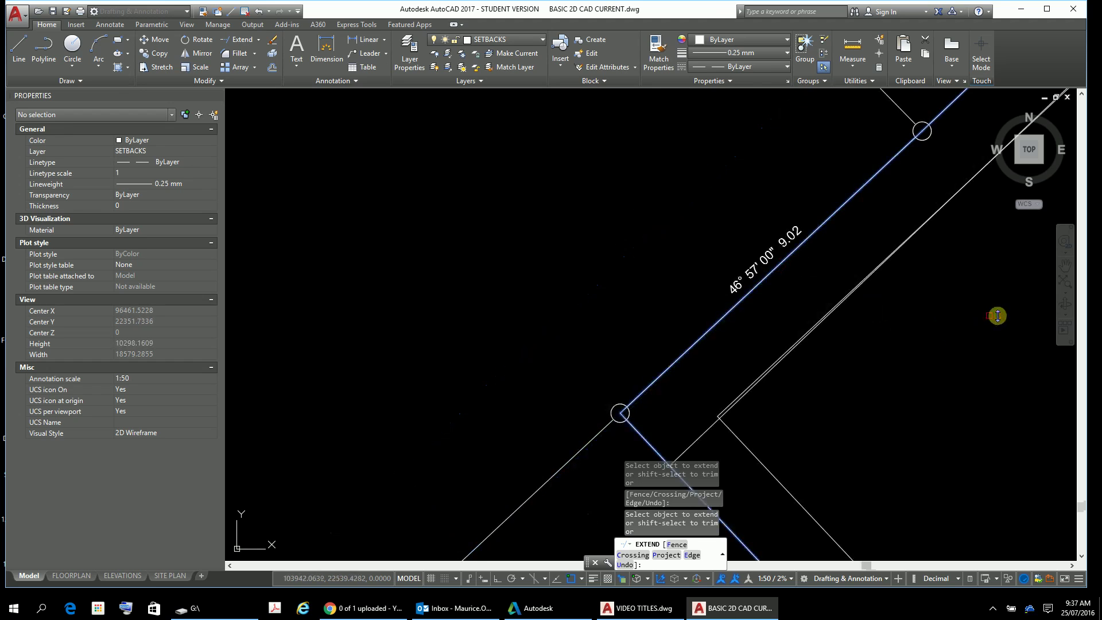
middle_drag(993, 315, 467, 453)
scroll(505, 428, up, 3)
scroll(574, 248, up, 10)
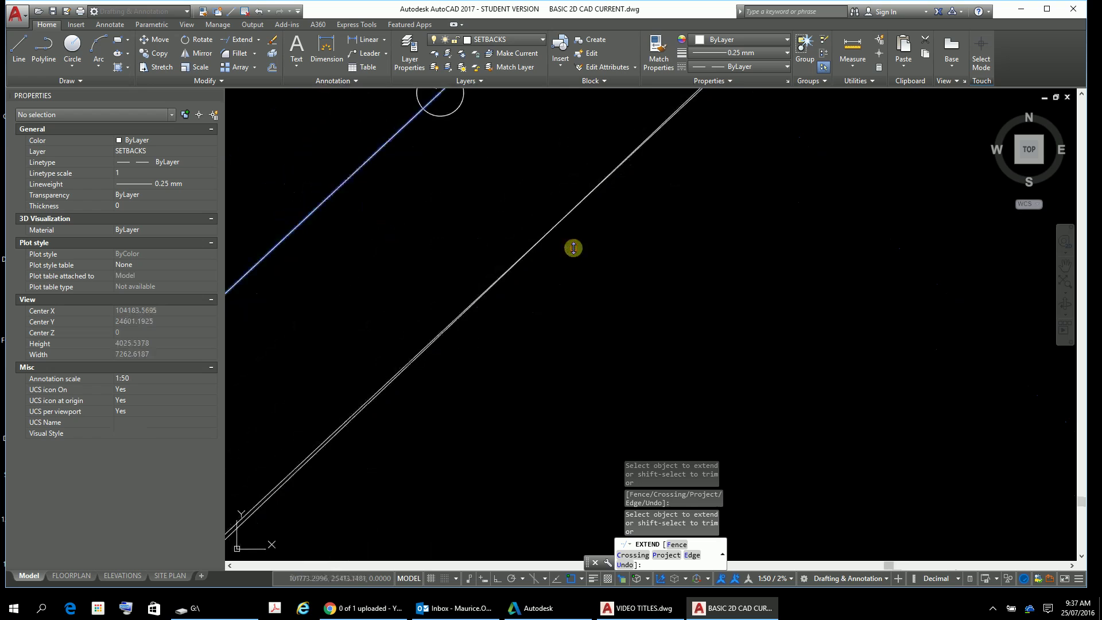
scroll(553, 301, down, 2)
middle_drag(829, 261, 436, 423)
scroll(557, 278, down, 2)
mouse_move(593, 276)
middle_down()
mouse_move(483, 378)
mouse_move(553, 322)
middle_up()
scroll(556, 304, up, 2)
mouse_move(559, 283)
middle_down()
mouse_move(701, 369)
mouse_move(707, 306)
middle_up()
scroll(691, 278, up, 1)
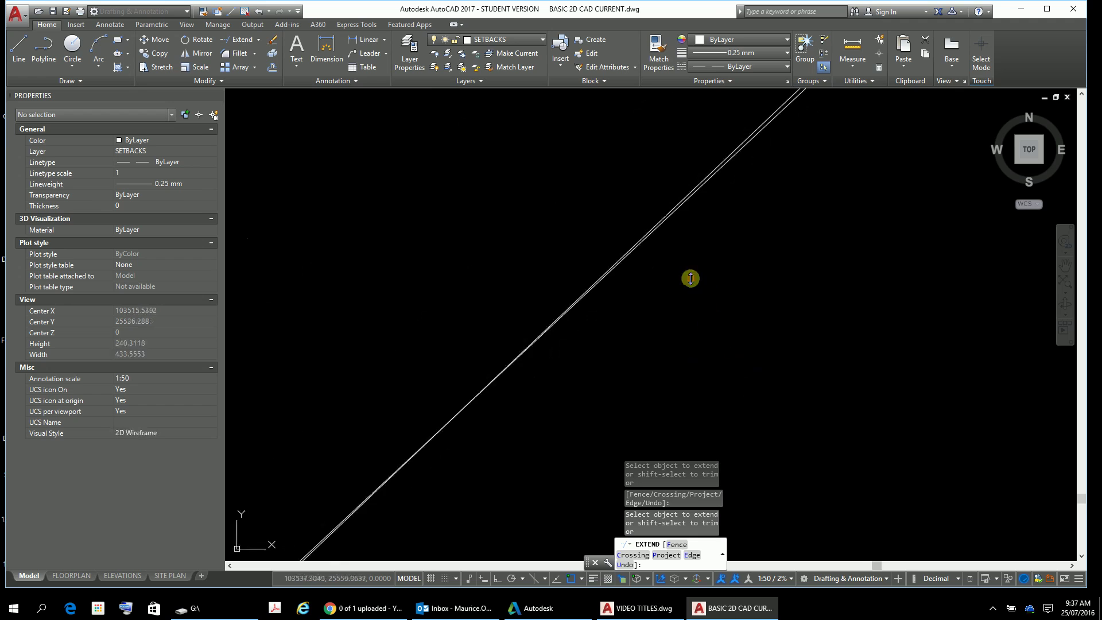
Trim the 9.02 segment's setback line north-east of its crossing, using the 13.99 segment's setback line as the cutting edge
scroll(559, 427, up, 4)
scroll(561, 429, down, 4)
middle_drag(689, 324, 520, 412)
scroll(669, 300, down, 4)
middle_drag(853, 270, 460, 471)
scroll(700, 182, down, 2)
scroll(792, 244, down, 2)
middle_drag(677, 365, 393, 461)
scroll(672, 299, down, 2)
scroll(731, 238, up, 1)
scroll(729, 236, up, 1)
middle_drag(672, 161, 671, 287)
scroll(763, 169, up, 3)
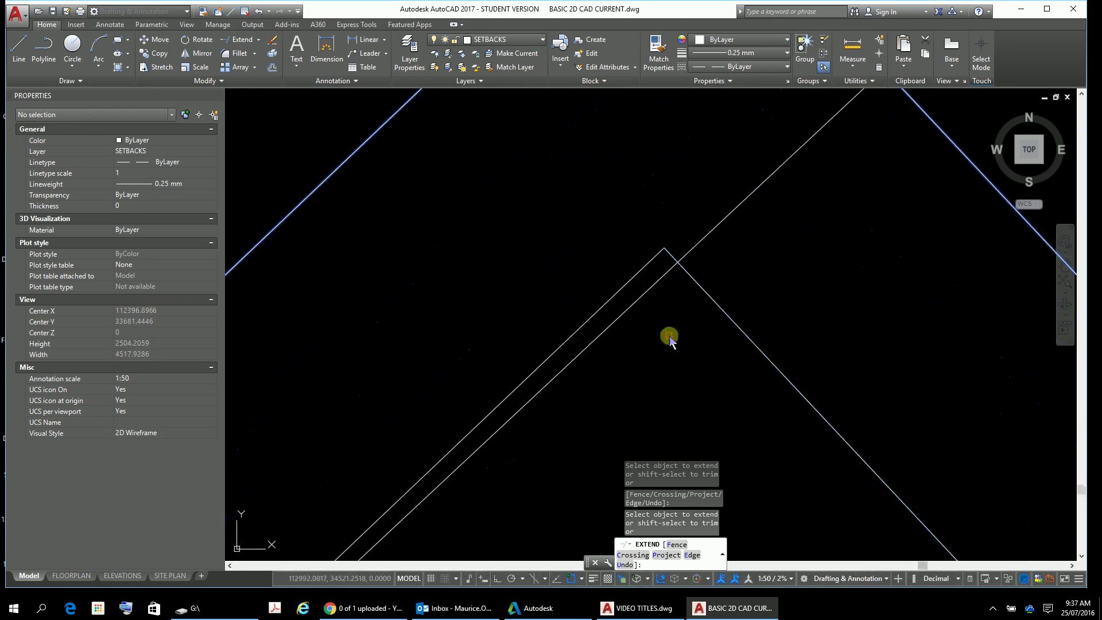
mouse_move(645, 353)
middle_down()
mouse_move(768, 283)
mouse_move(778, 297)
middle_up()
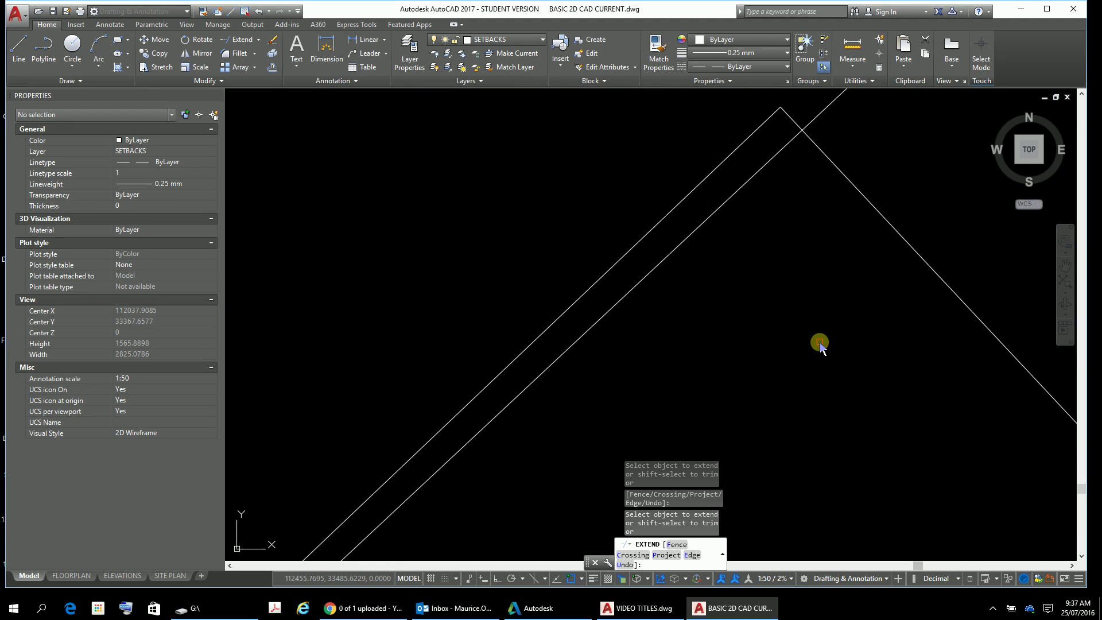
key(Escape)
key(Escape)
key(Escape)
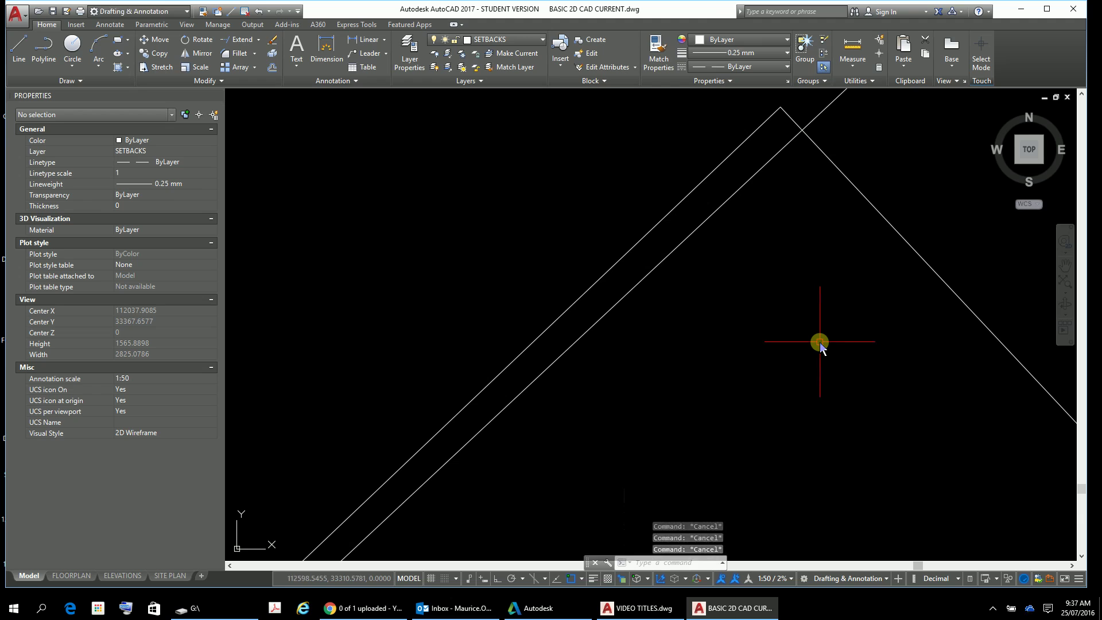
text(tr)
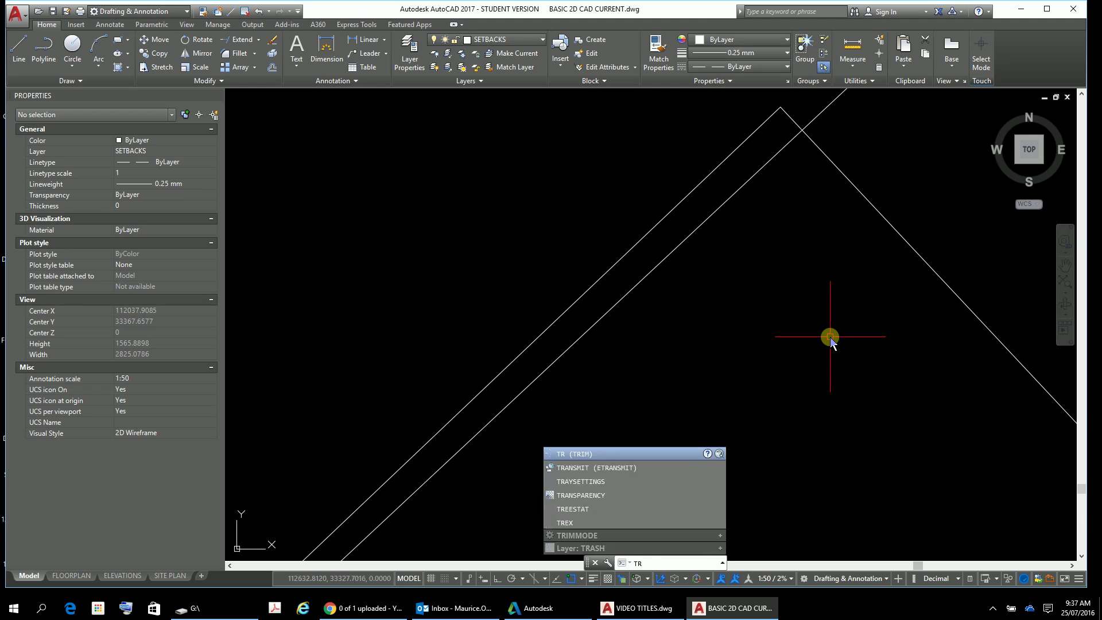
key(Return)
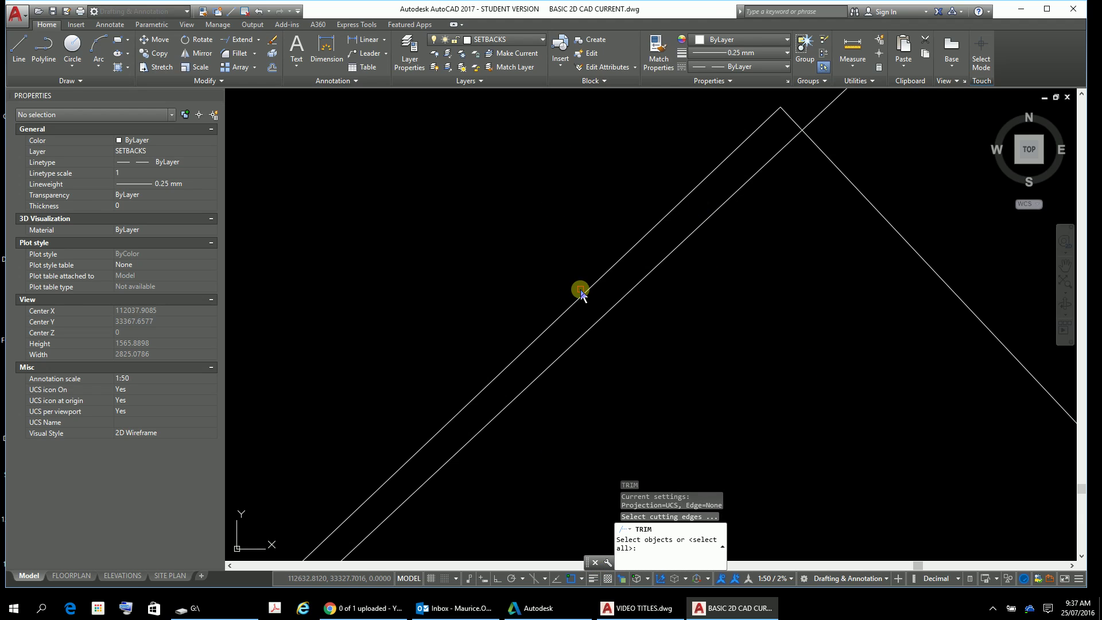
click(585, 294)
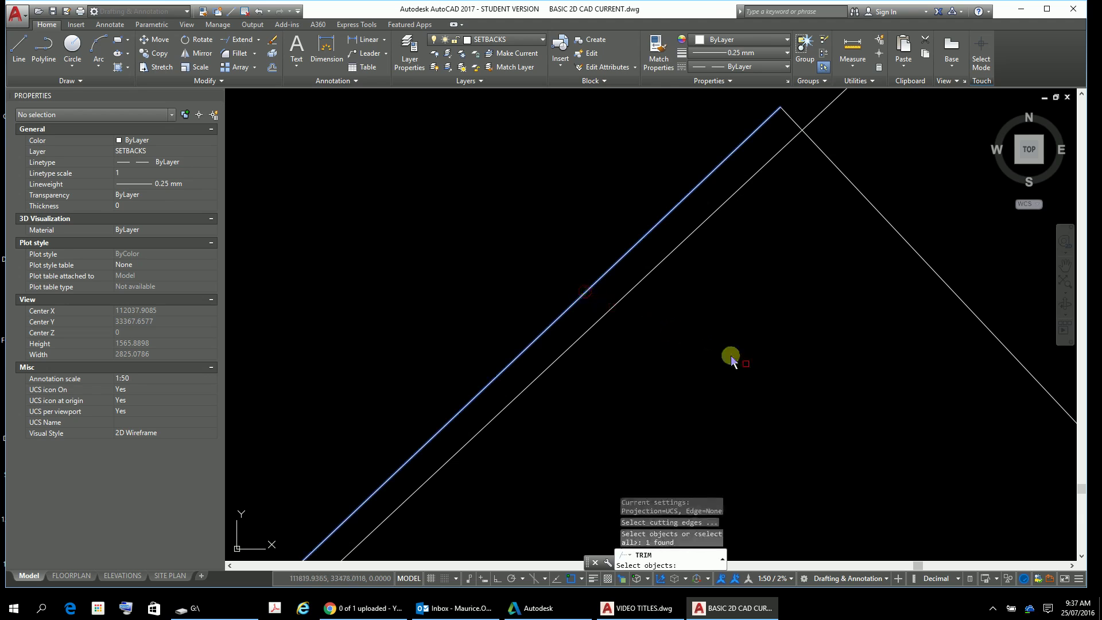
key(Return)
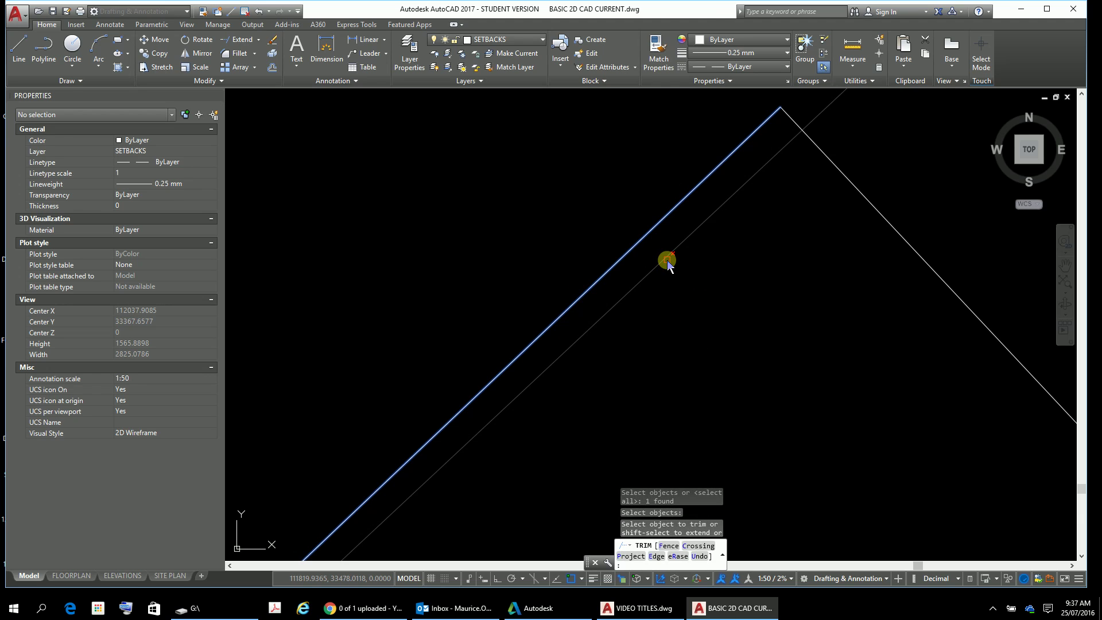
click(667, 261)
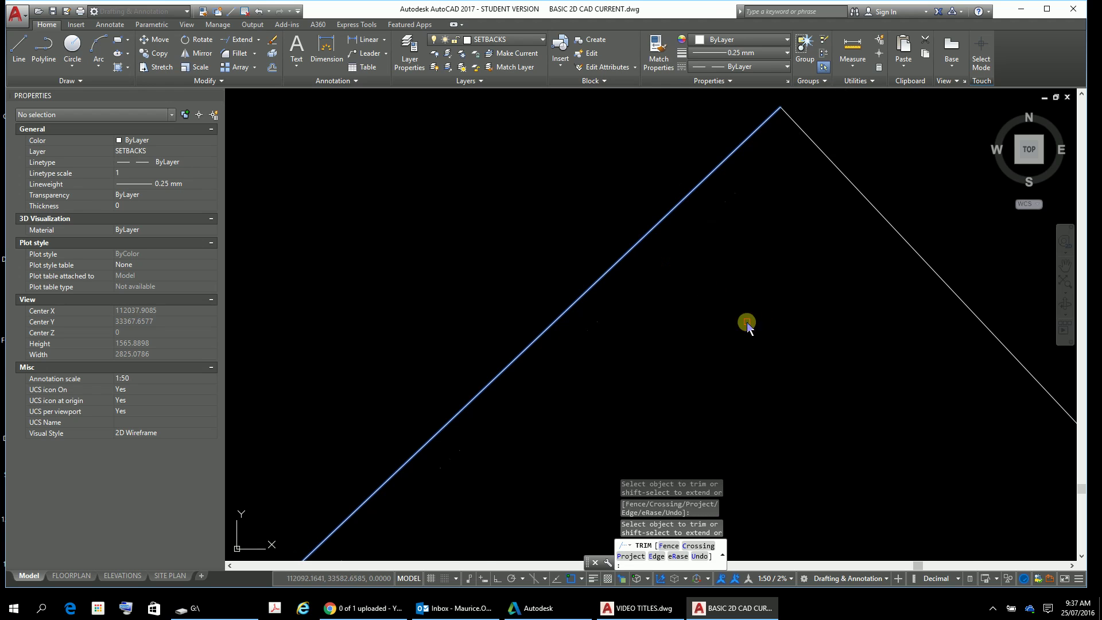
Trim the 13.99 segment's setback line south-west of its crossing, using the 9.02 segment's setback line as the cutting edge
scroll(747, 324, down, 10)
click(721, 333)
scroll(805, 474, down, 4)
scroll(776, 468, down, 3)
scroll(859, 201, up, 8)
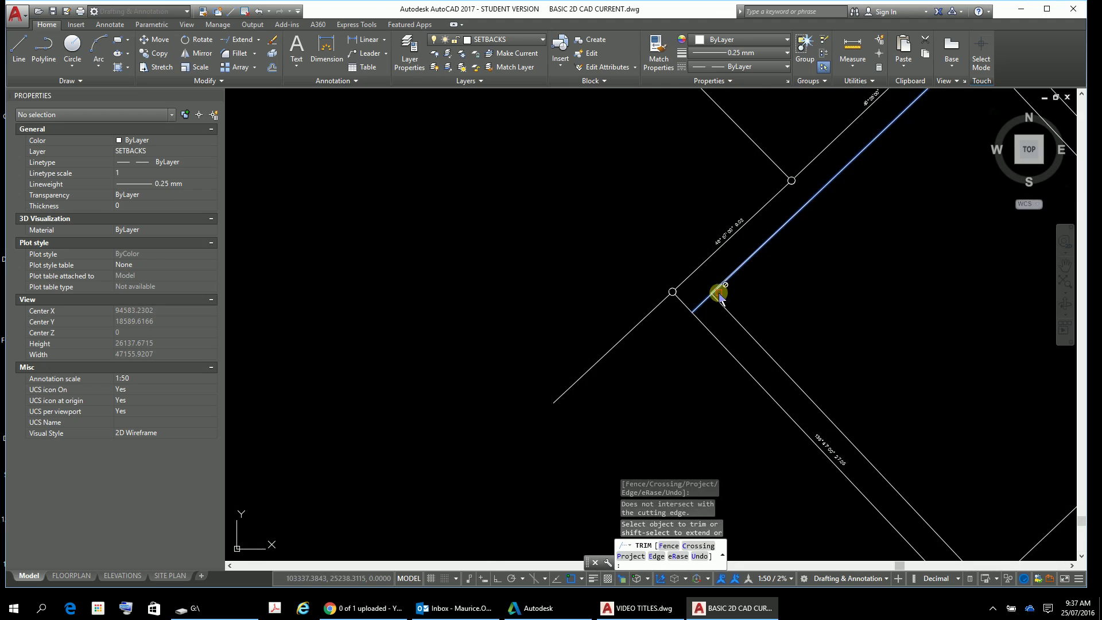
scroll(721, 296, up, 14)
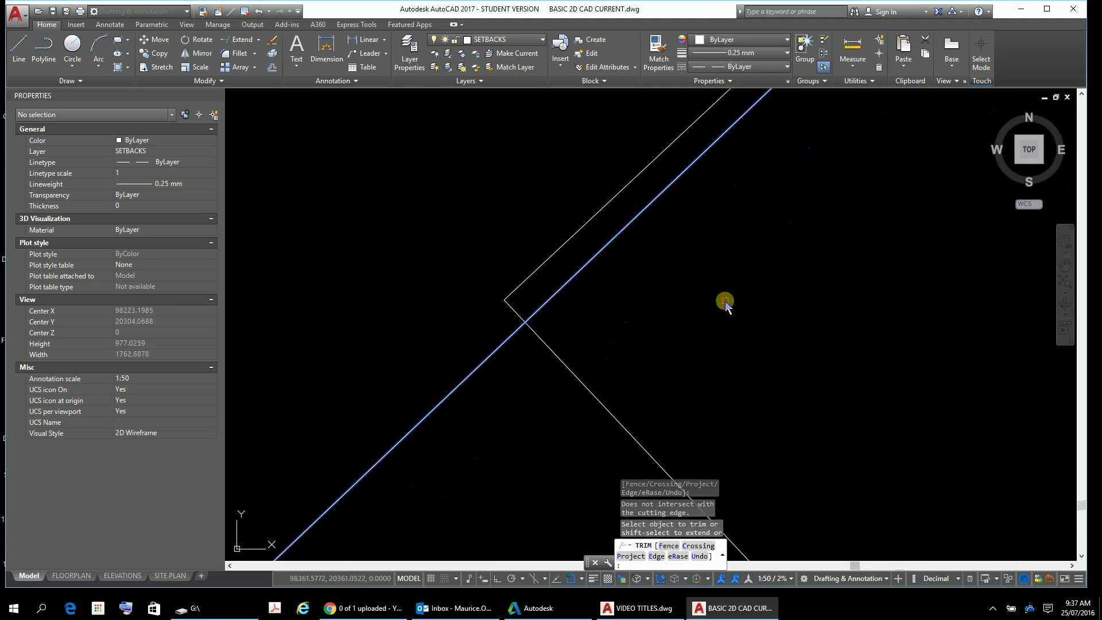
key(Escape)
key(Escape)
key(Escape)
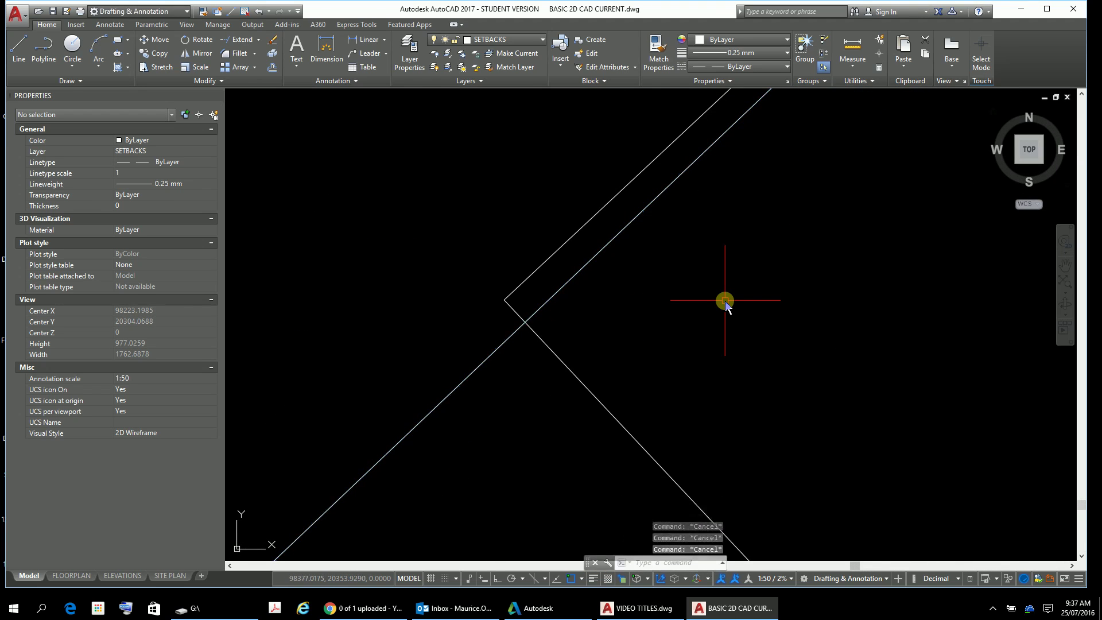
text(TR)
key(Return)
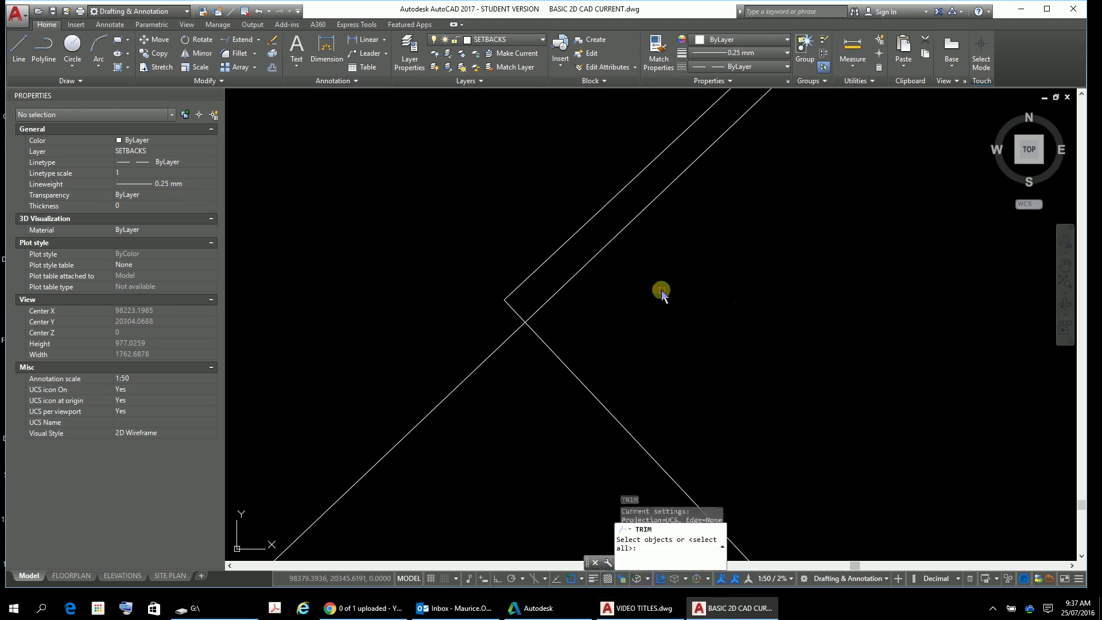
click(586, 226)
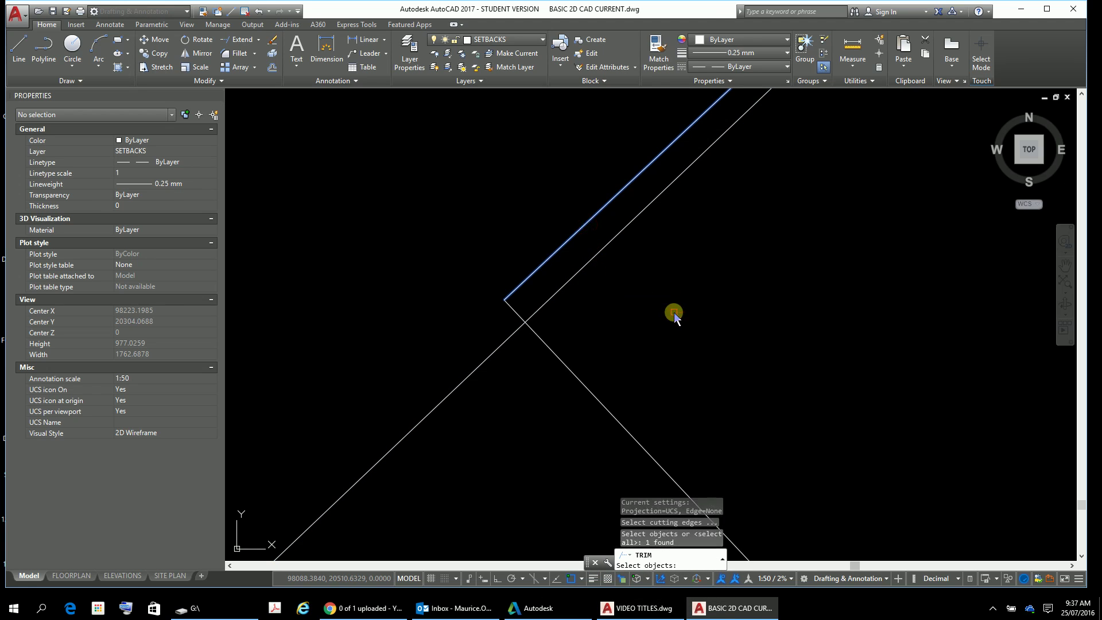
key(Return)
click(573, 280)
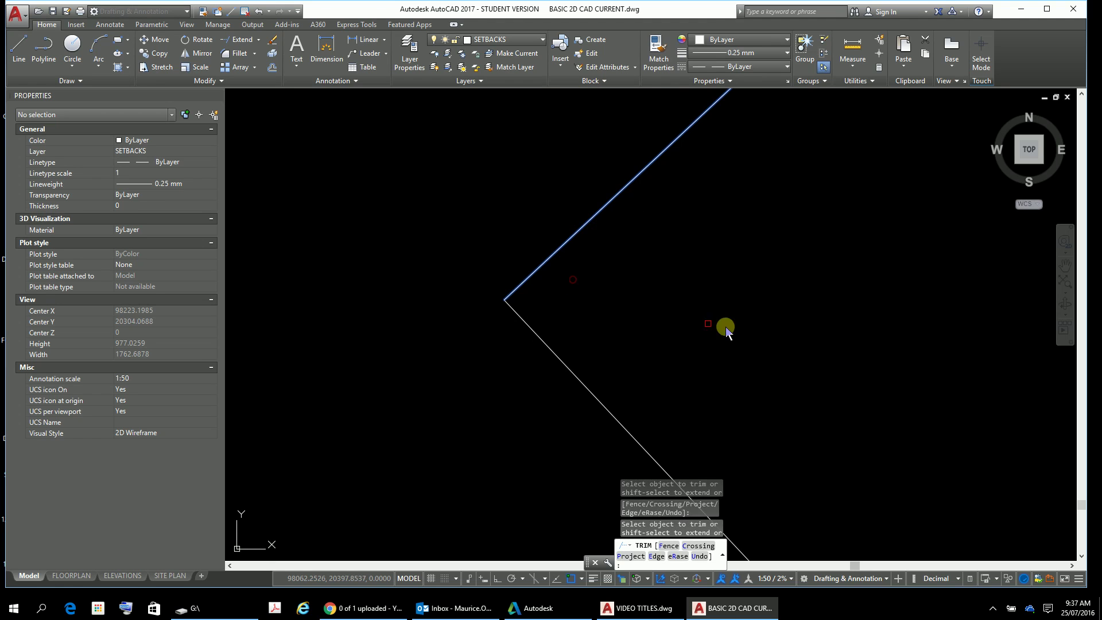
scroll(887, 359, down, 5)
middle_drag(948, 357, 453, 413)
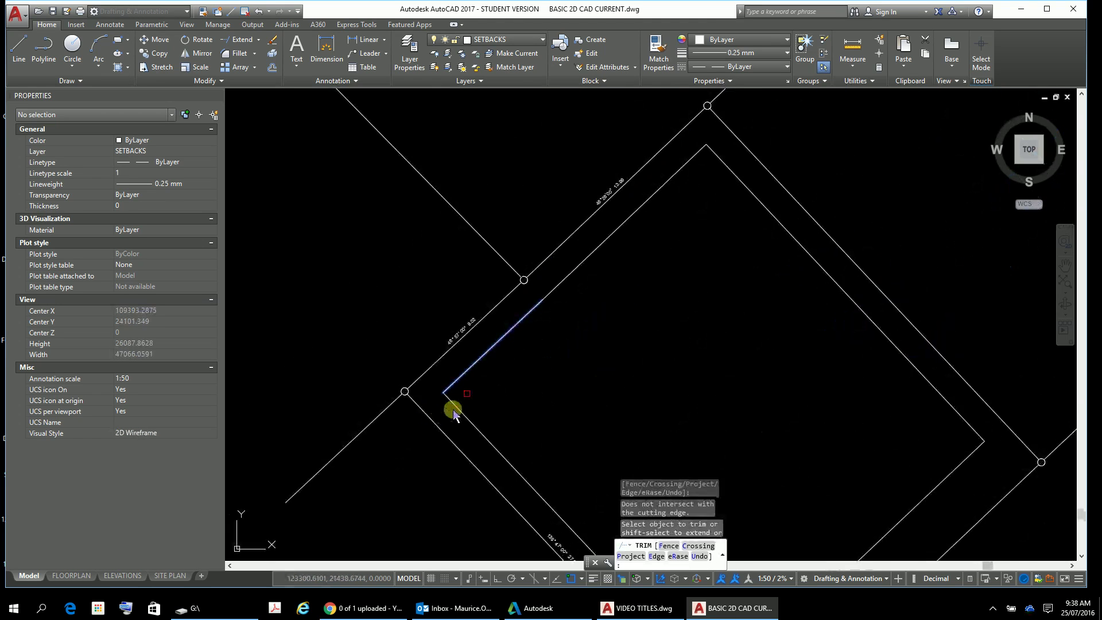
key(Escape)
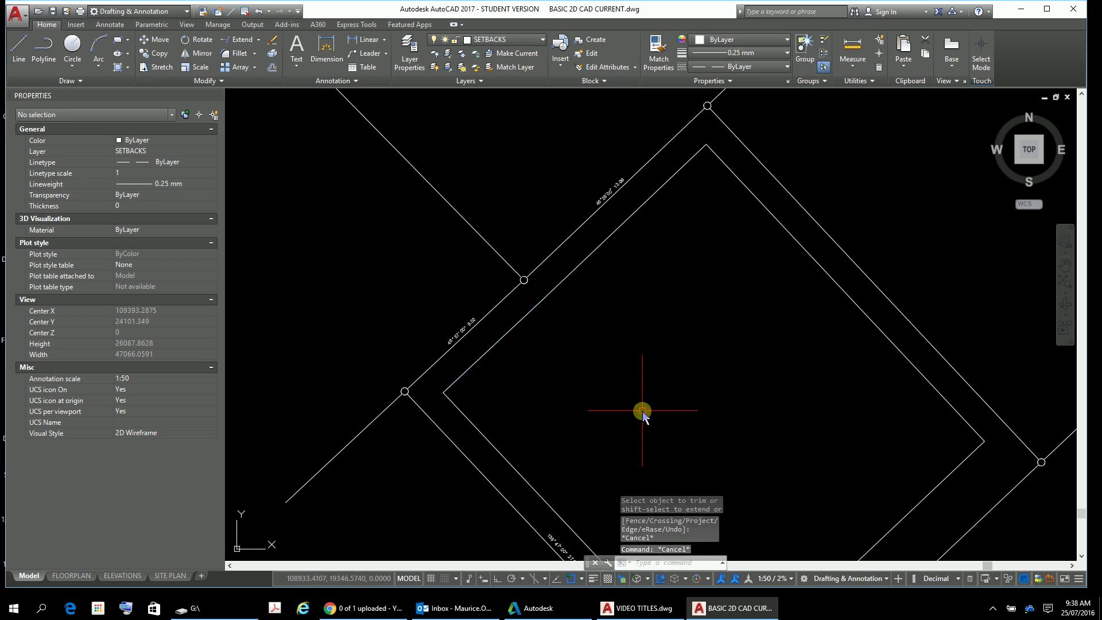
Select all five setback lines of the inner outline and move them to the SETBACKS layer
scroll(781, 413, down, 5)
scroll(615, 316, up, 4)
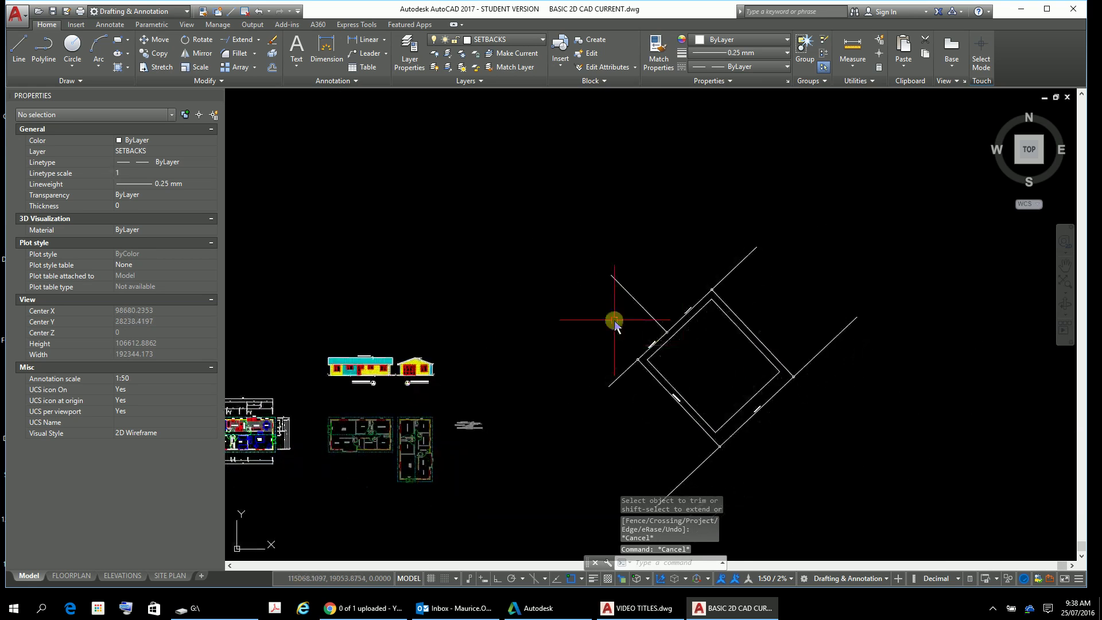
middle_drag(851, 390, 628, 283)
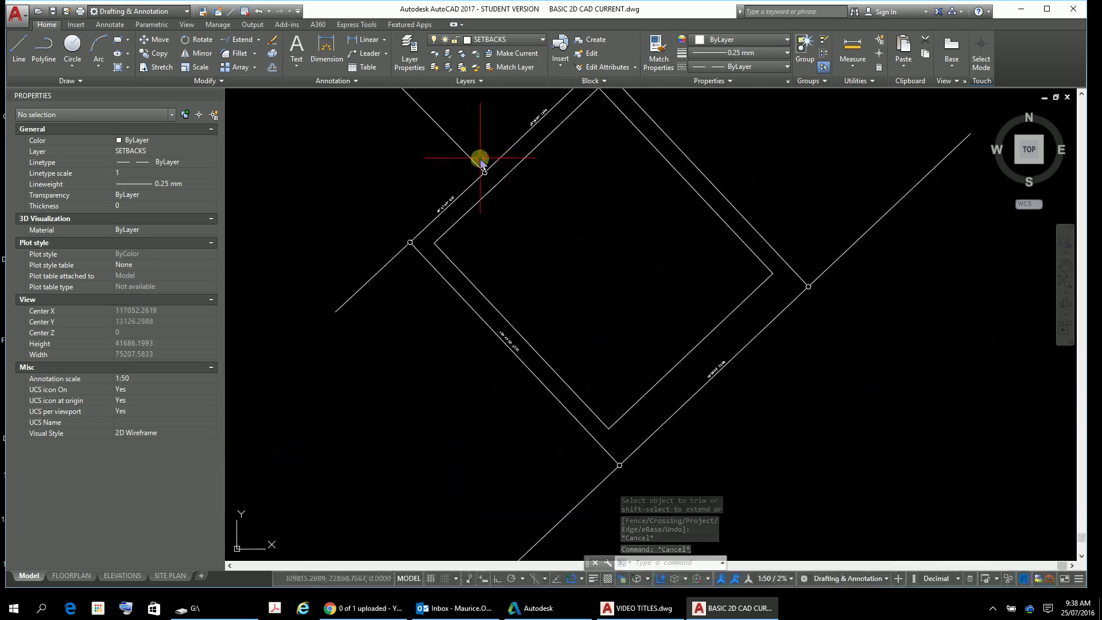
click(469, 279)
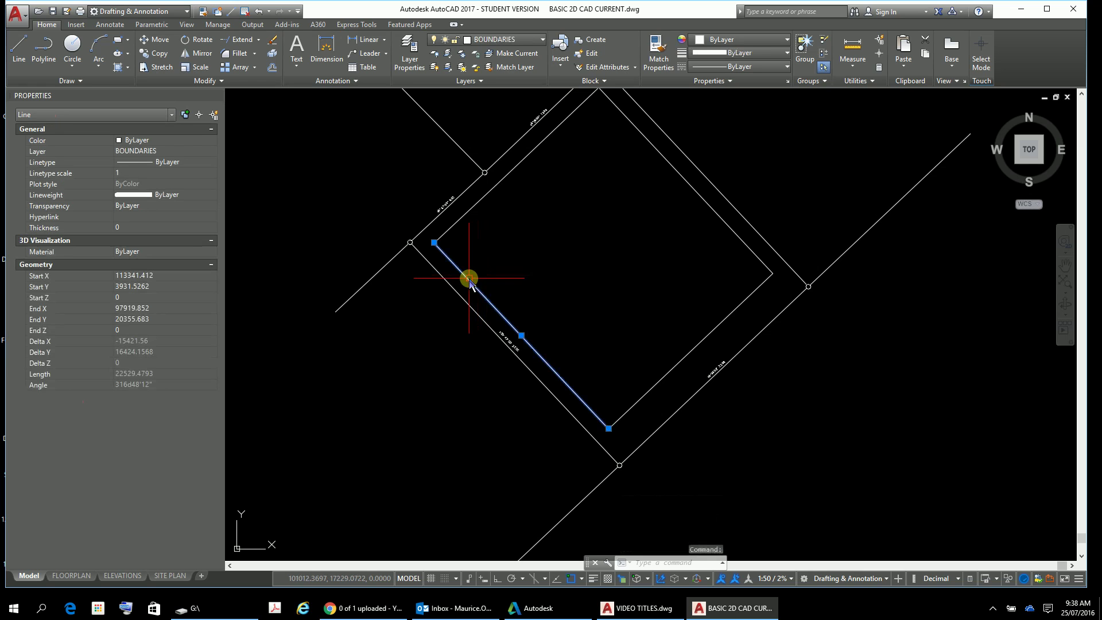
click(454, 230)
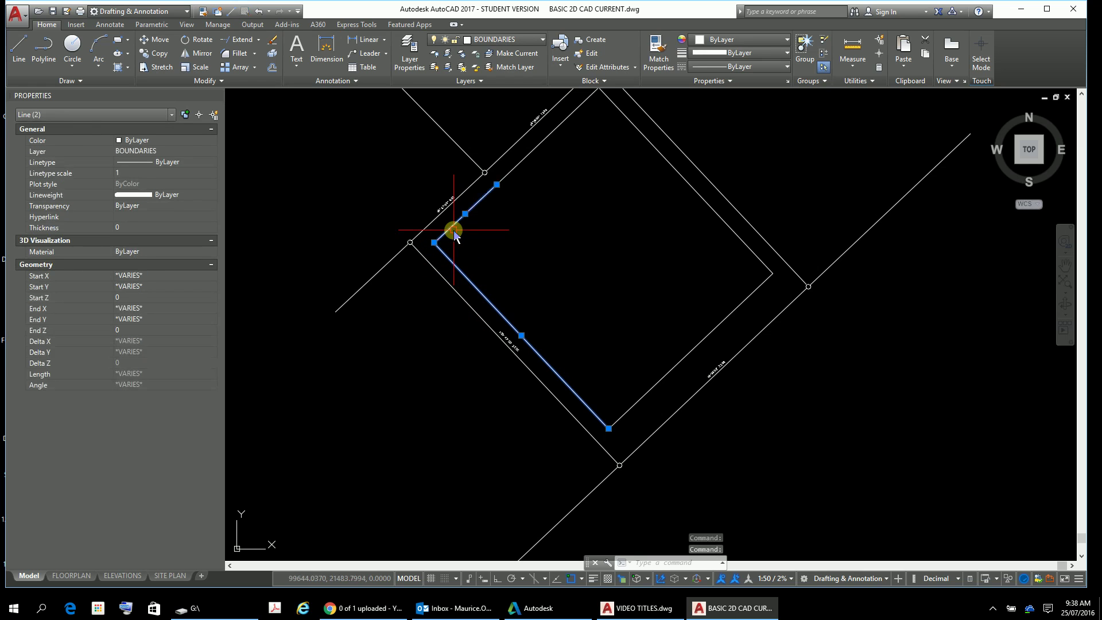
click(522, 159)
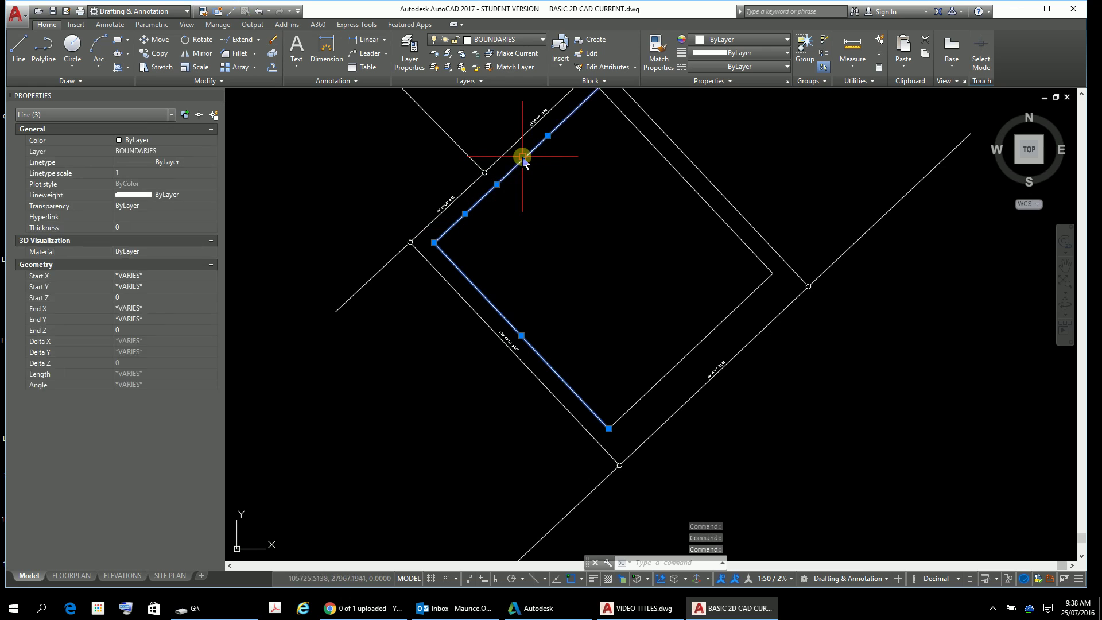
click(655, 151)
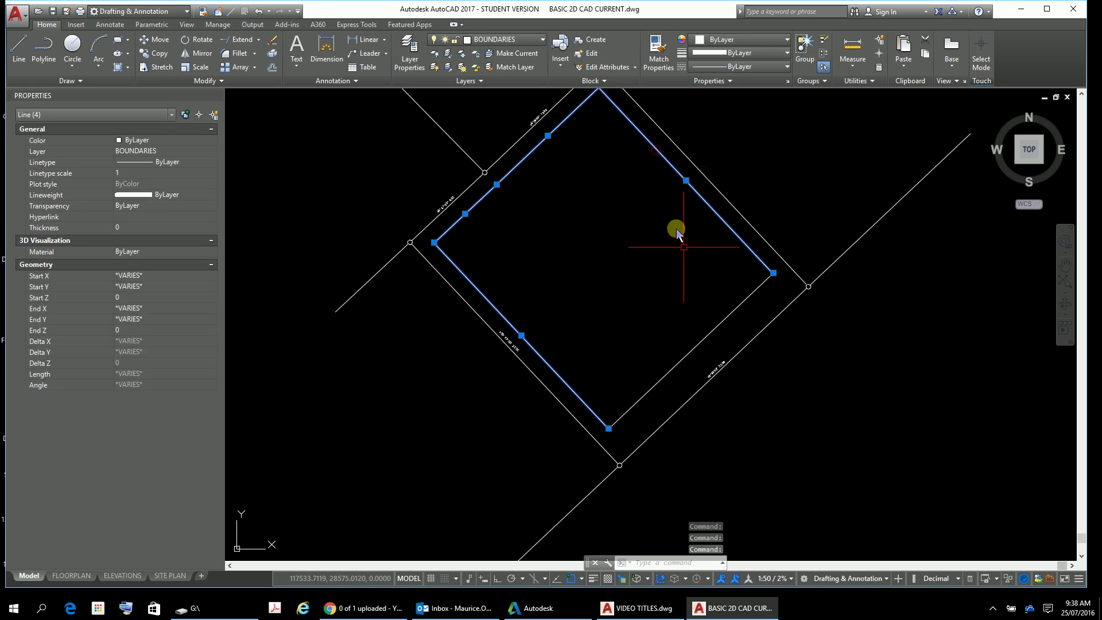
click(718, 325)
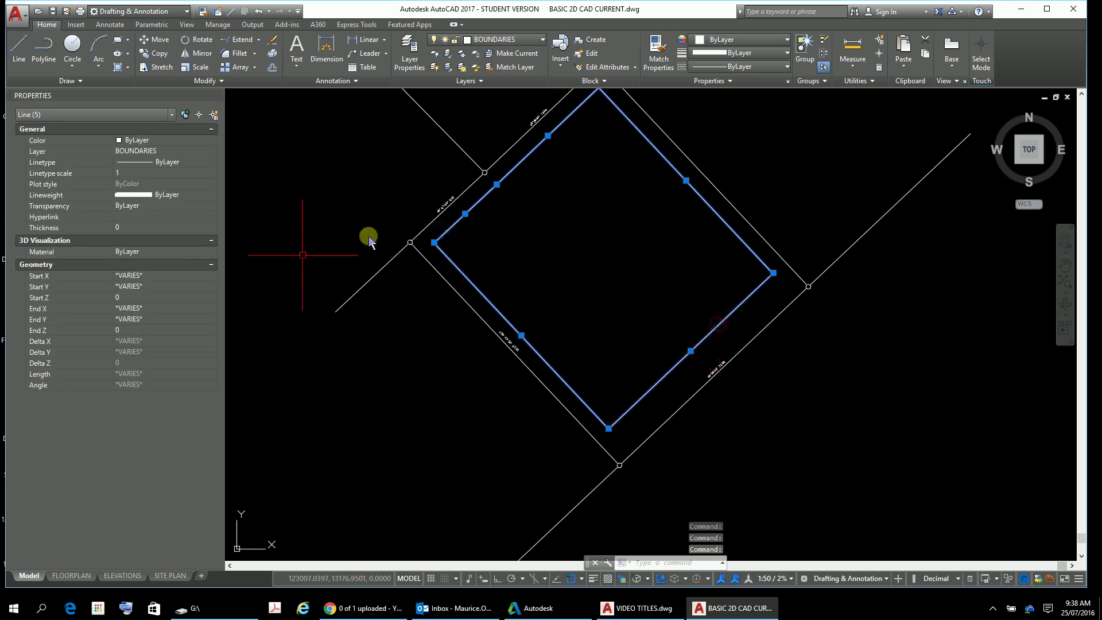
click(207, 152)
click(212, 152)
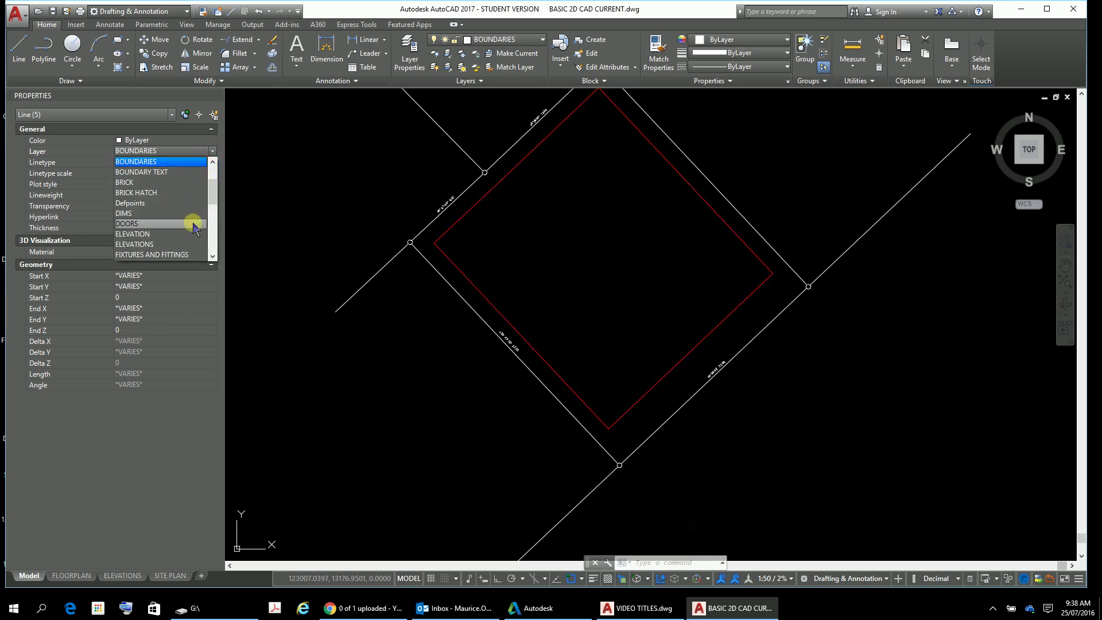
drag(212, 200, 212, 238)
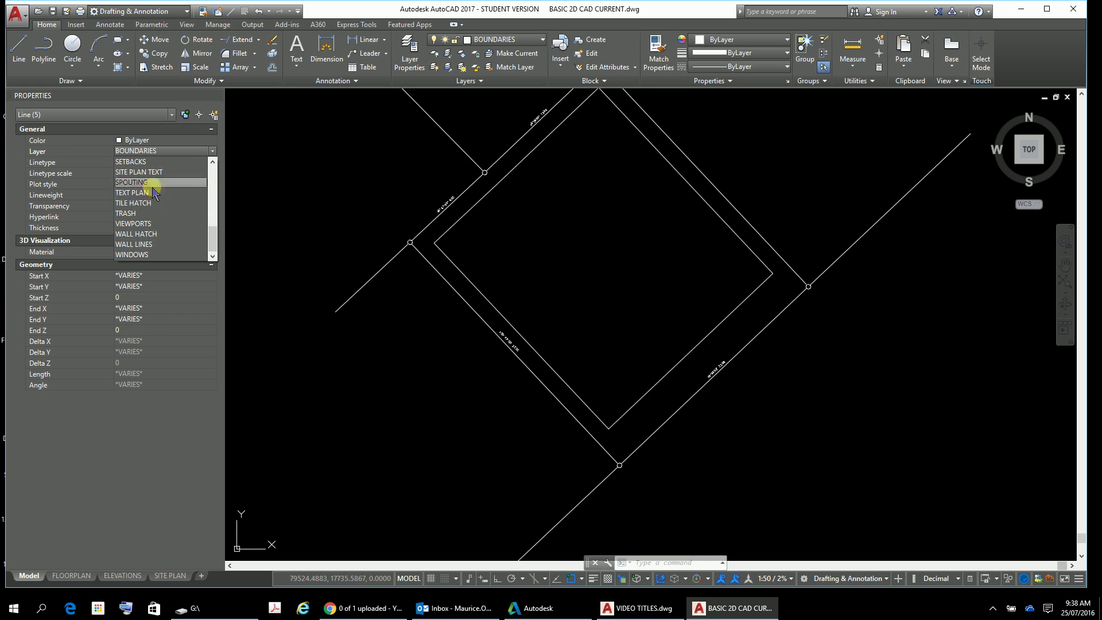
click(149, 163)
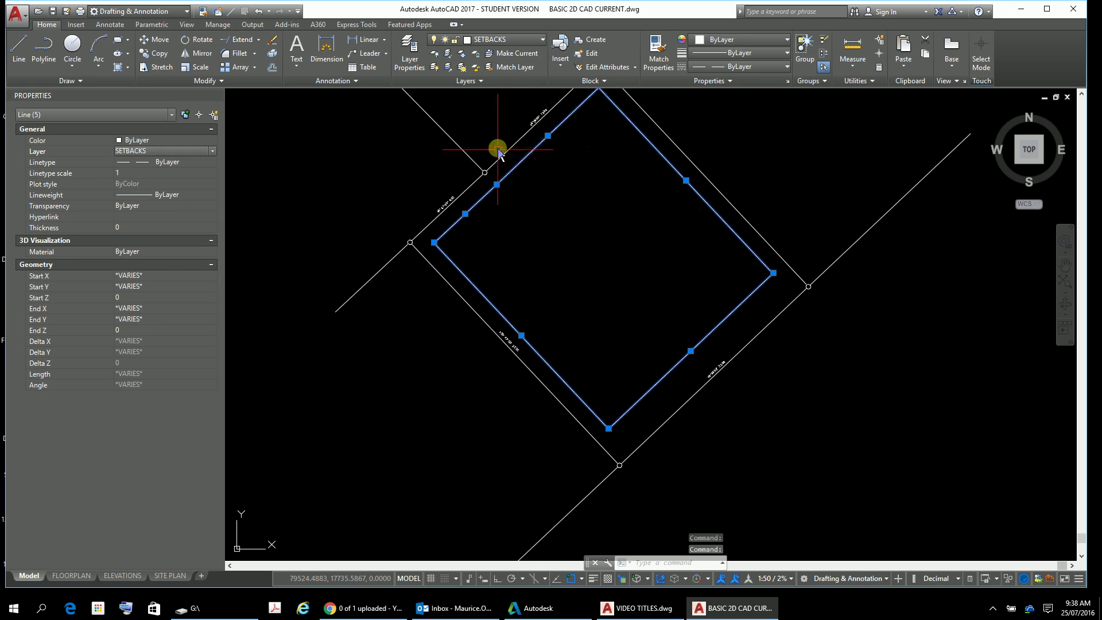
Examine the setback lines' linetype up close in model space and on the SITE PLAN layout
scroll(517, 155, up, 6)
scroll(519, 320, down, 2)
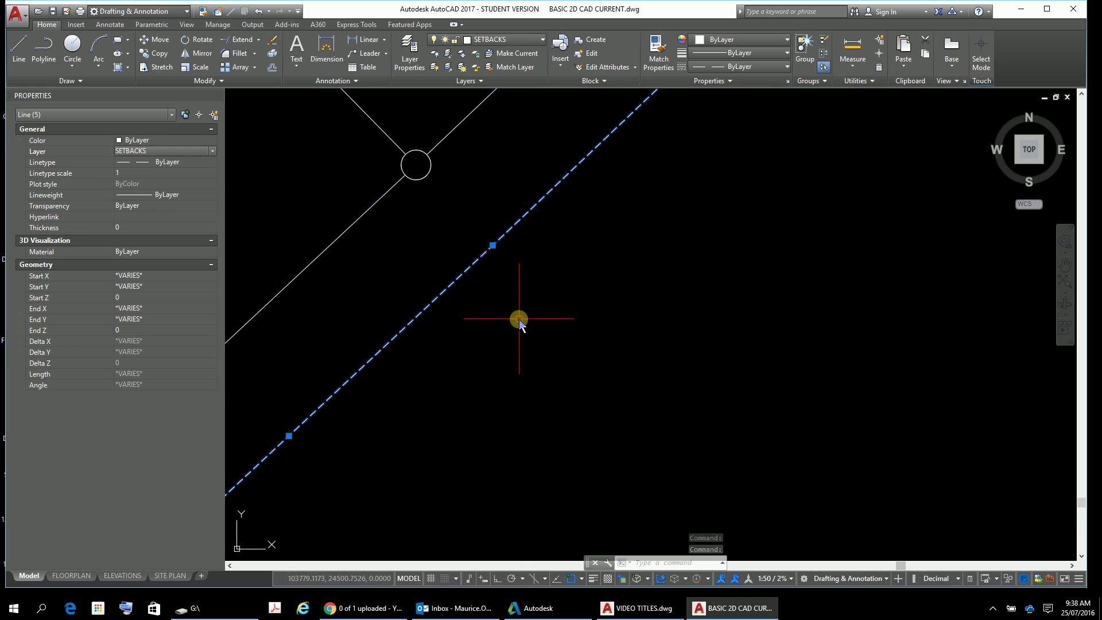
middle_drag(519, 320, 655, 239)
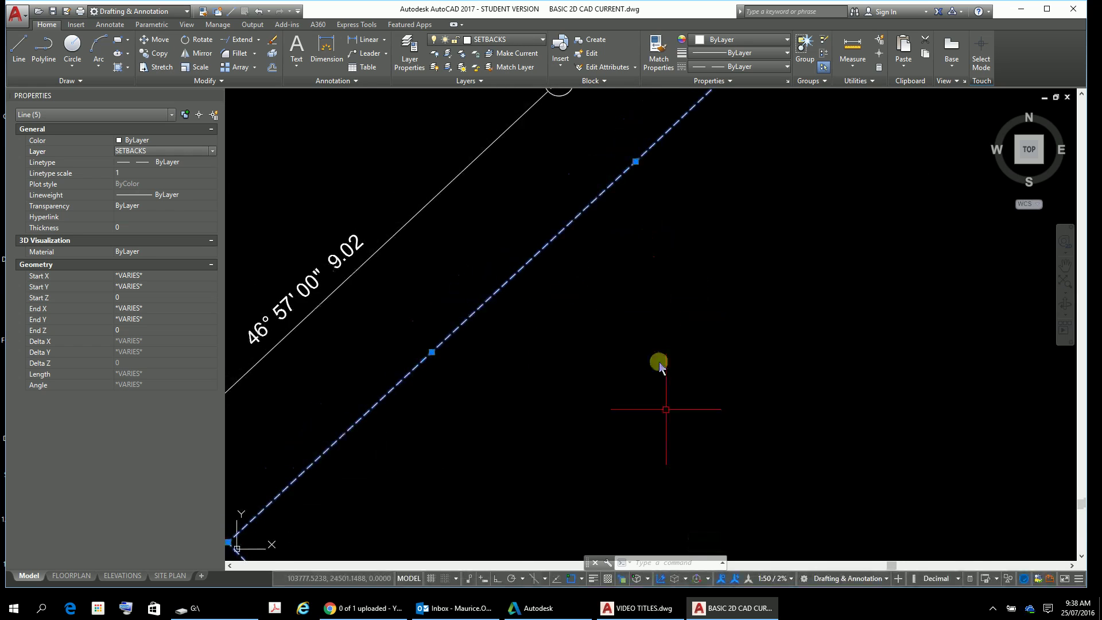
click(168, 575)
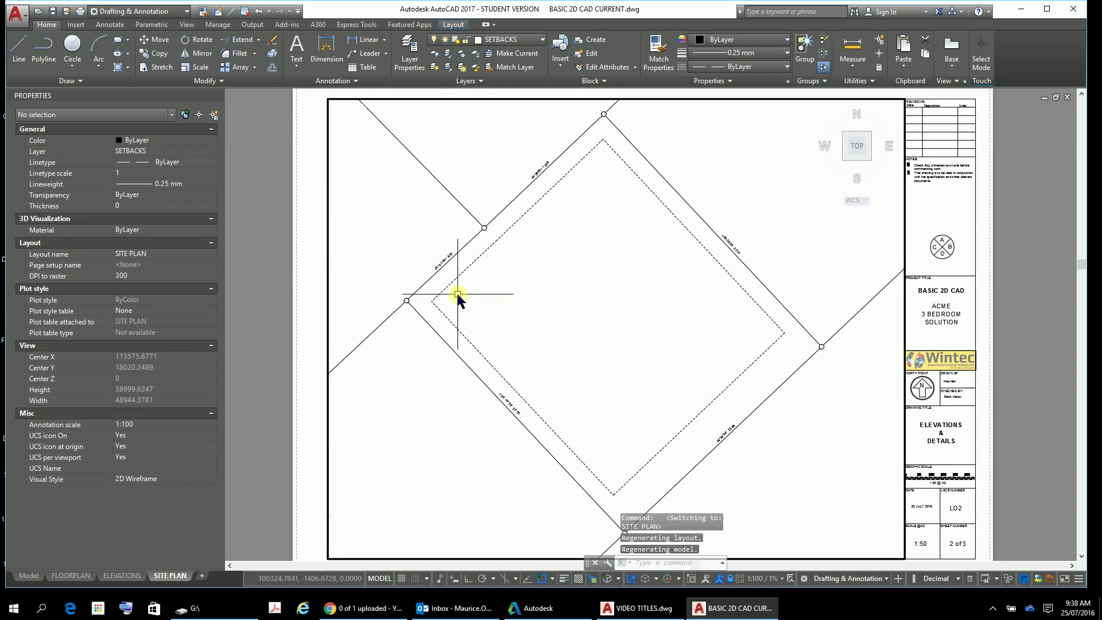
scroll(456, 293, up, 5)
scroll(460, 293, down, 7)
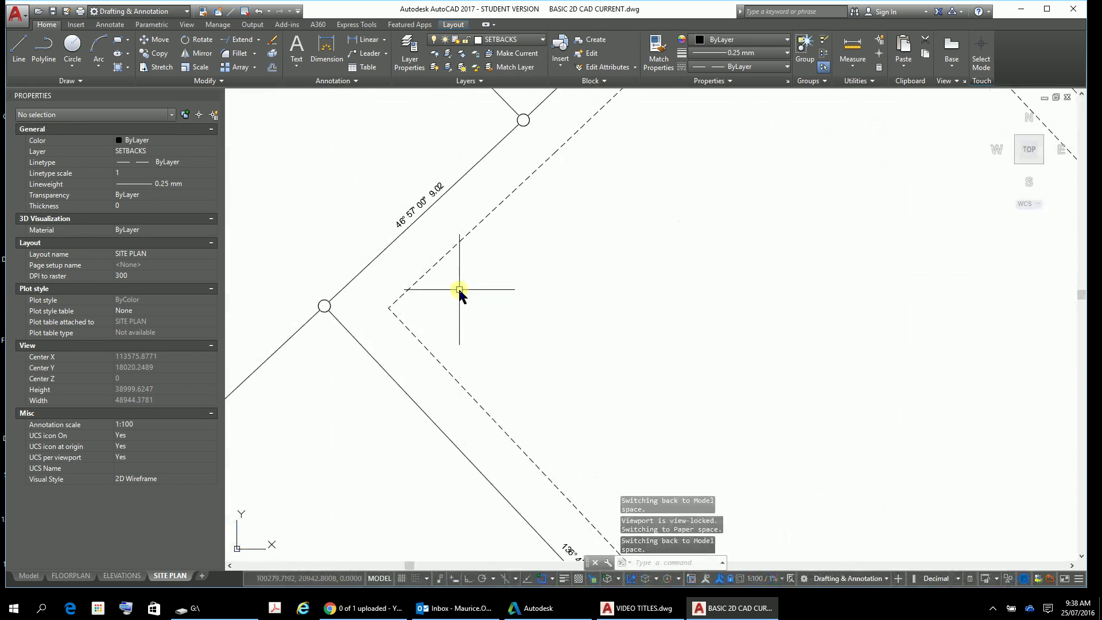
scroll(504, 323, up, 2)
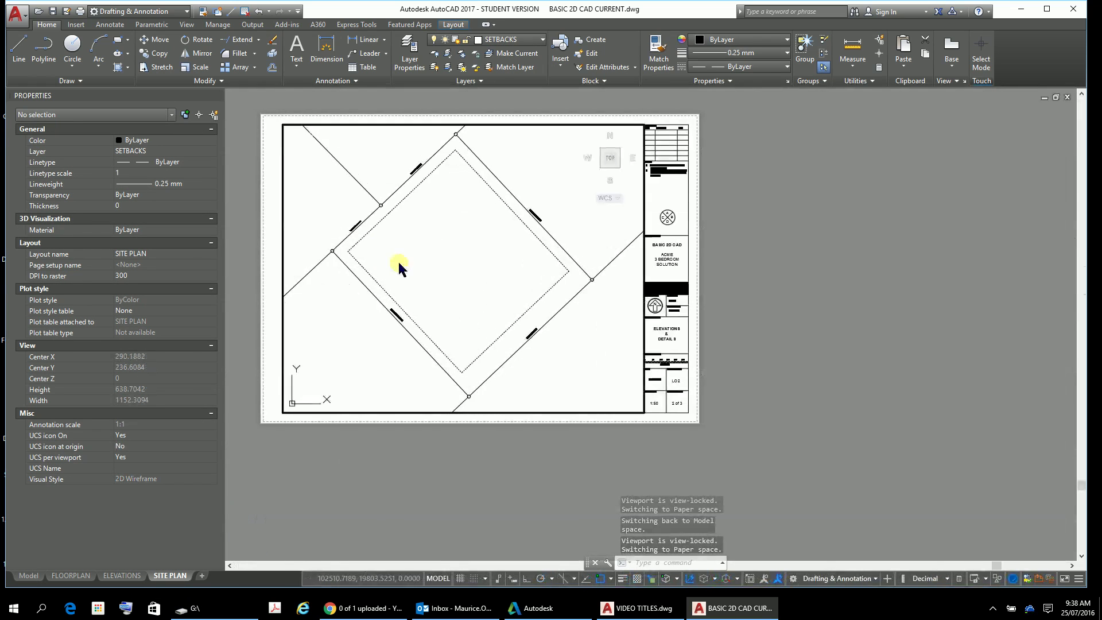
scroll(437, 273, up, 2)
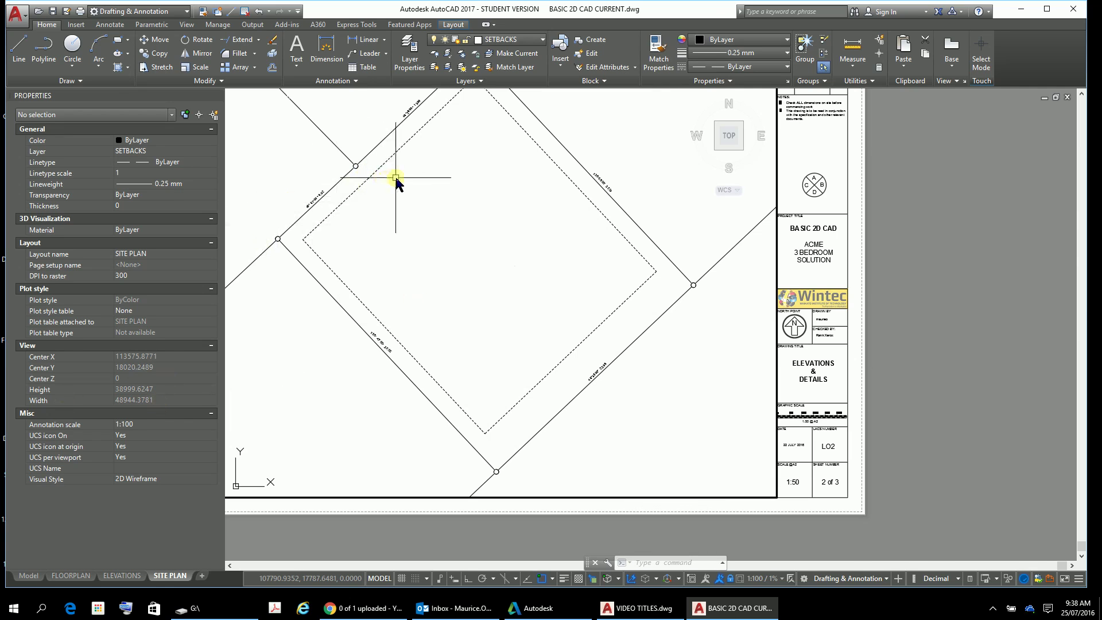
scroll(396, 178, up, 6)
scroll(625, 290, down, 2)
middle_drag(620, 281, 727, 437)
key(Escape)
key(Escape)
key(Escape)
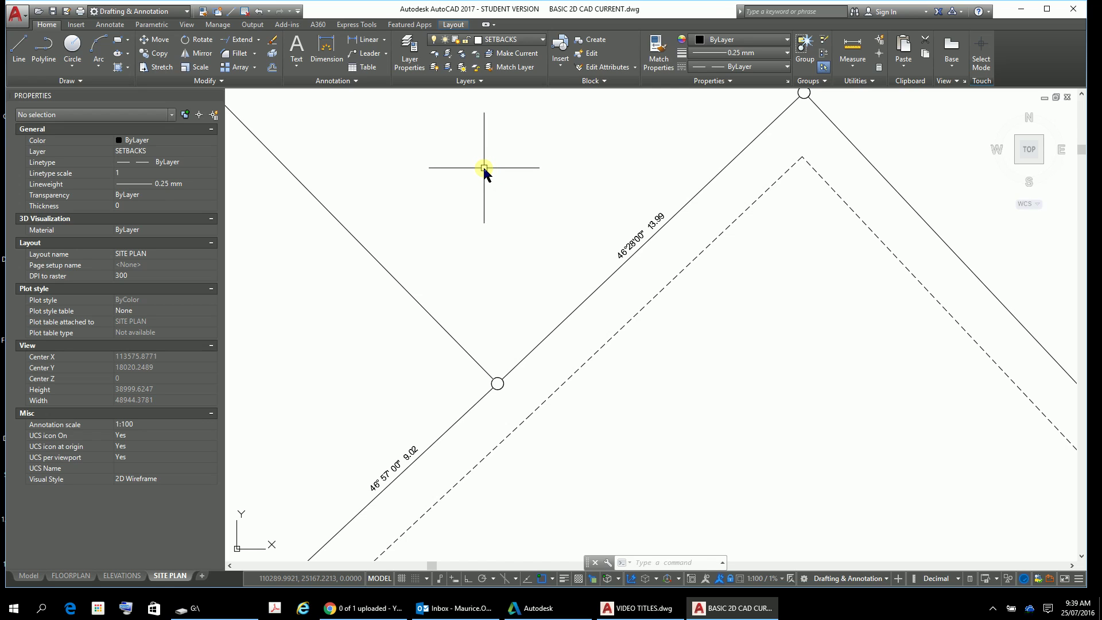
Create a new layer named SETBACKS TEXT and make it the current layer
click(411, 62)
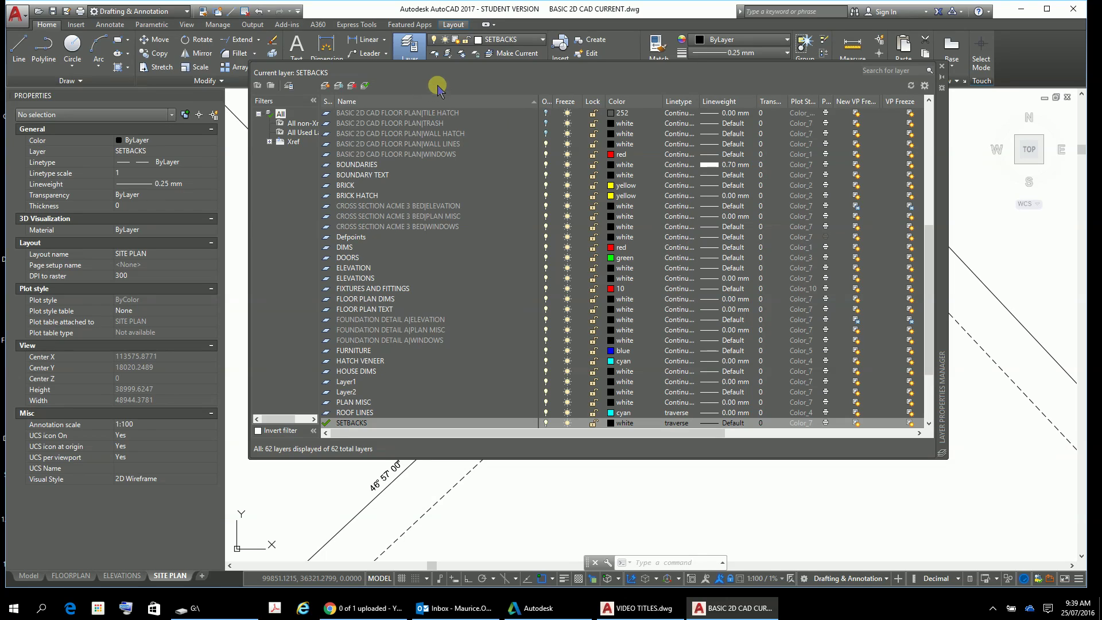
click(326, 86)
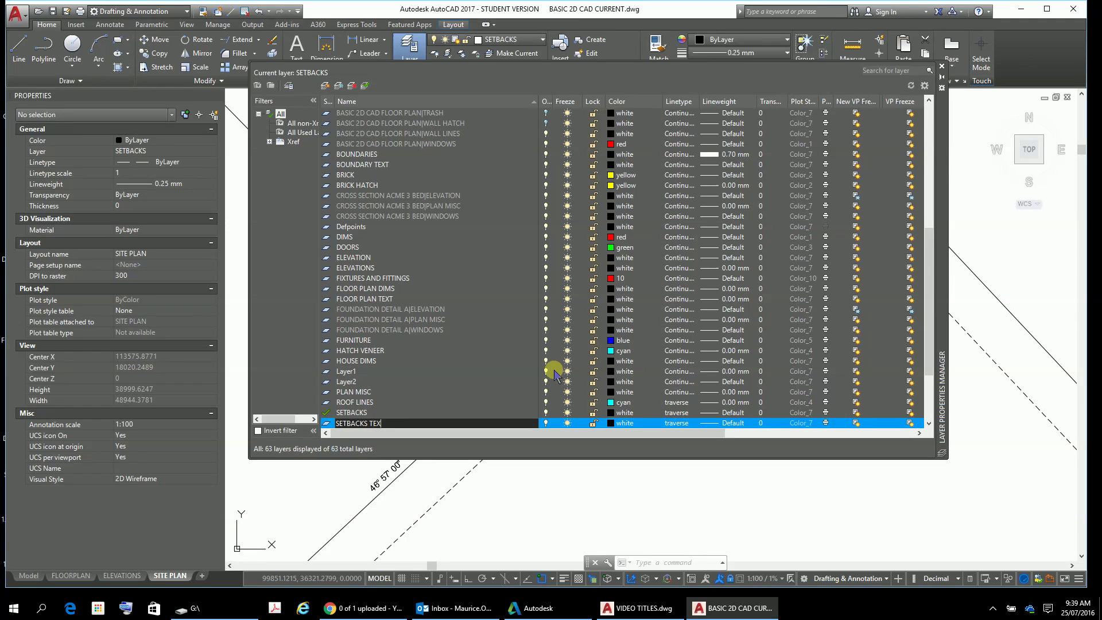
right_click(539, 381)
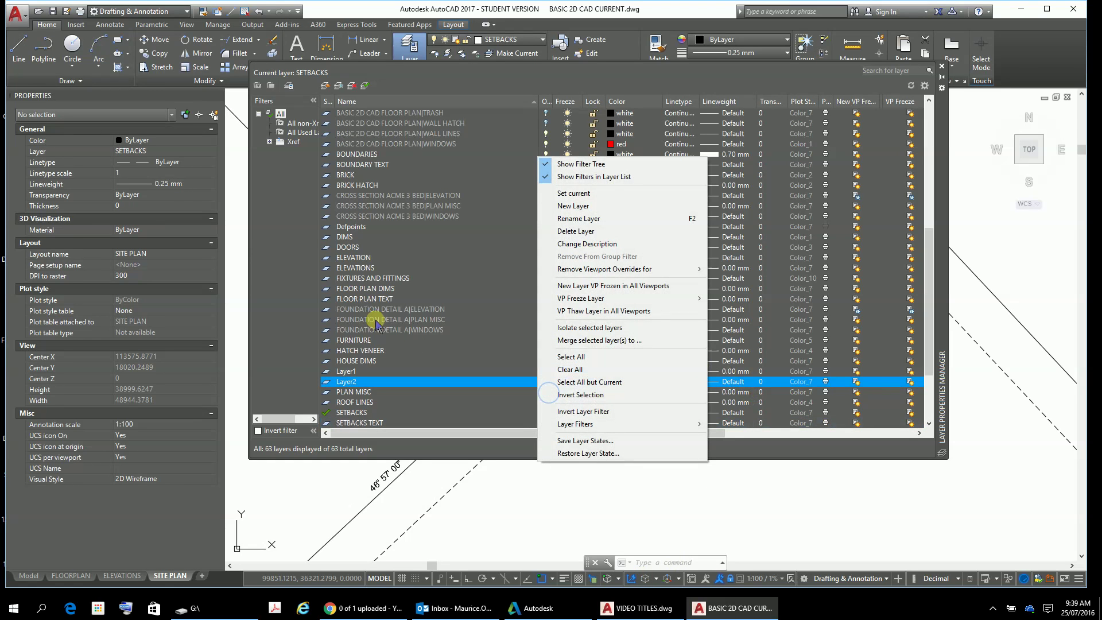
click(357, 423)
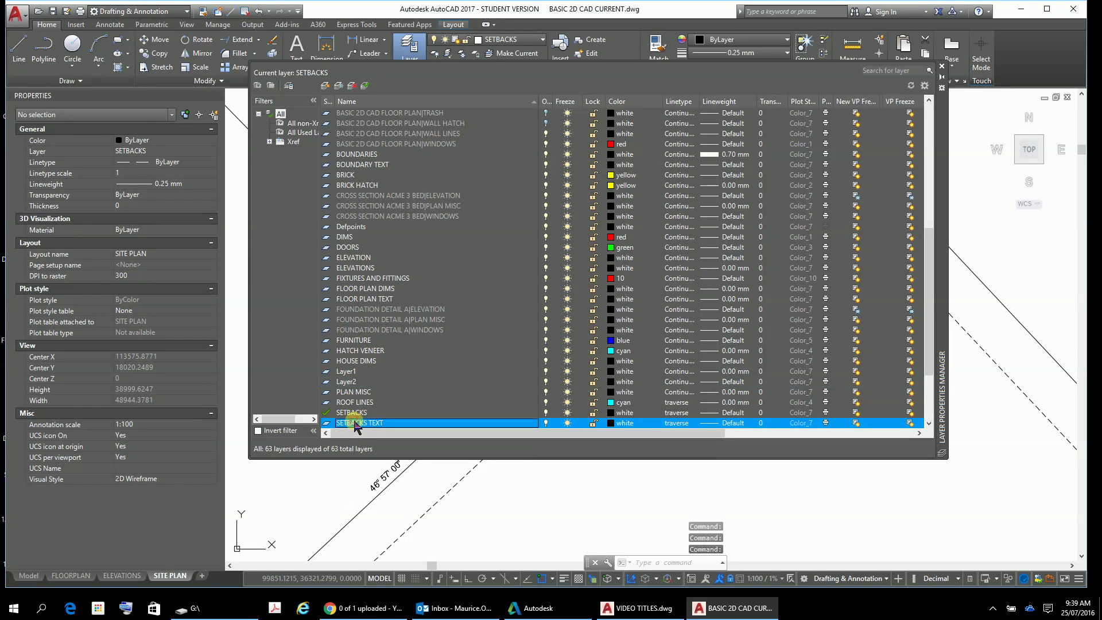
scroll(517, 434, right, 3)
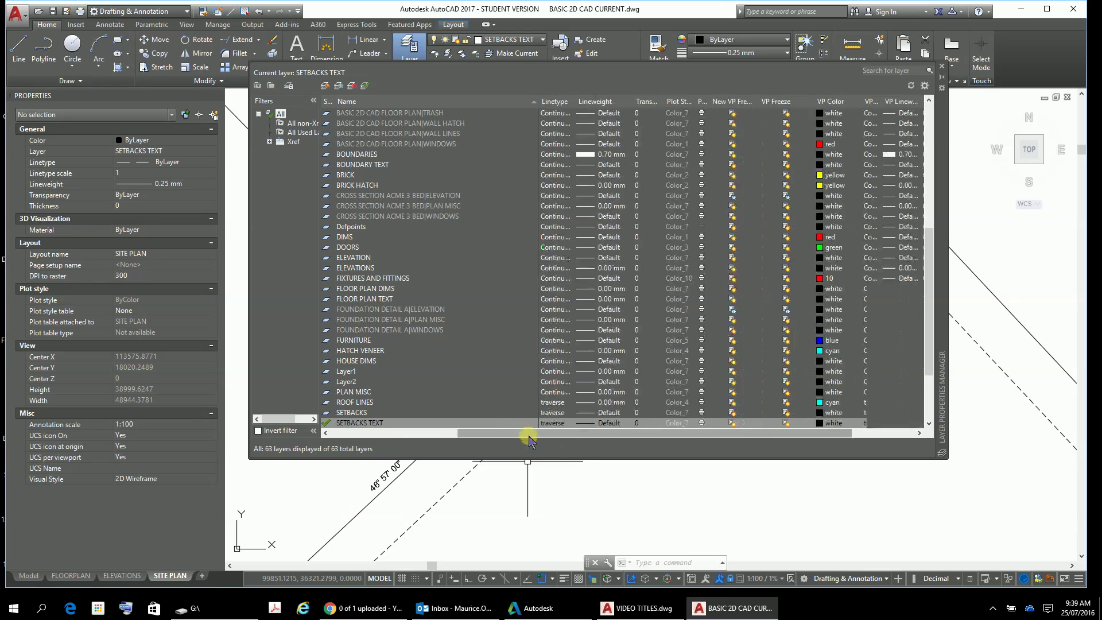
click(942, 72)
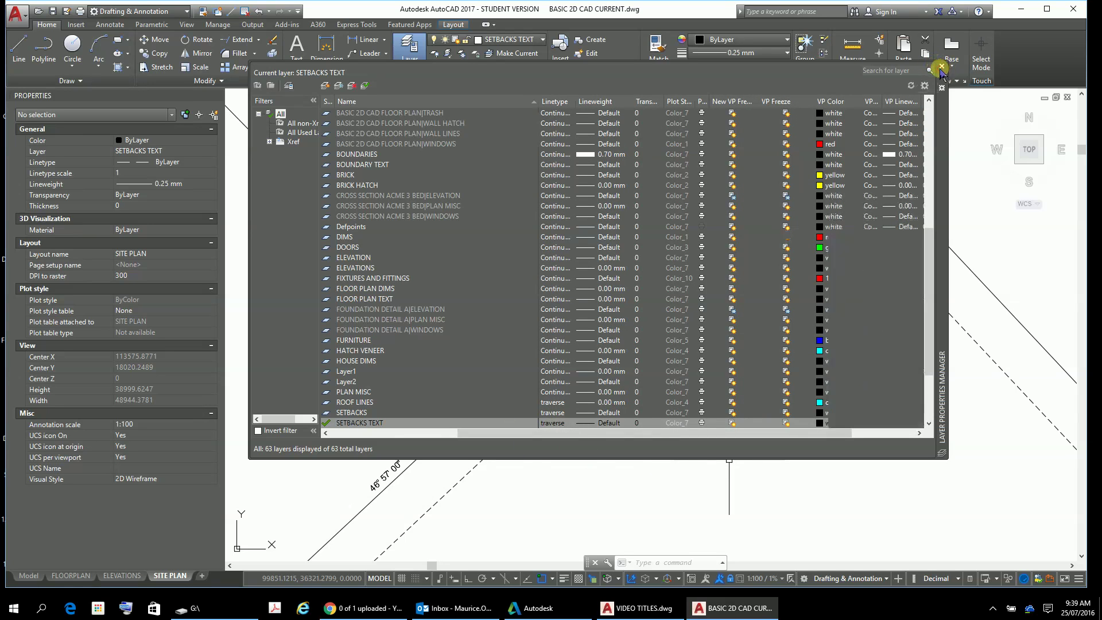
With object snap off, place single-line text "1.5 SETBACK" rotated about 46° along the setback line near the junction of the 9.02 and 13.99 boundaries
scroll(565, 476, up, 3)
middle_drag(601, 392, 617, 298)
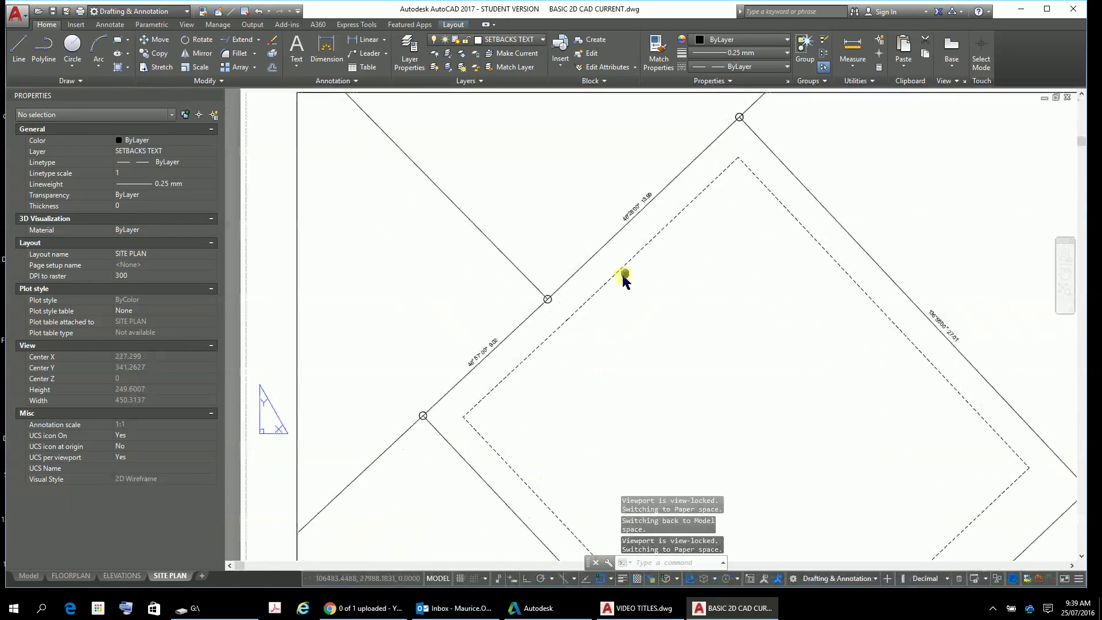
scroll(594, 278, up, 4)
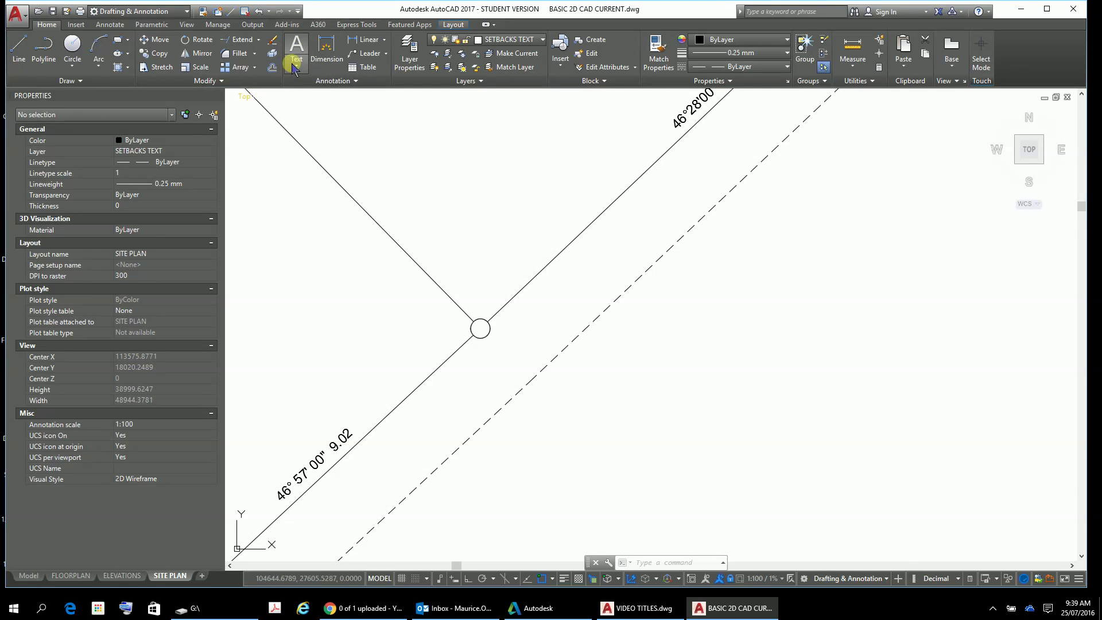
click(296, 51)
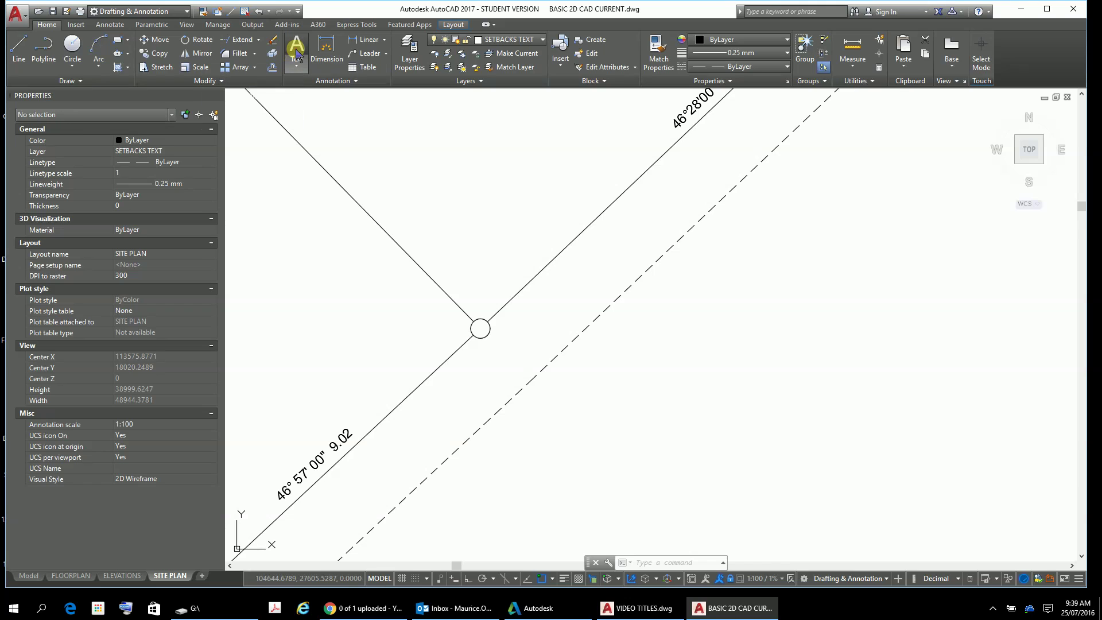
click(297, 53)
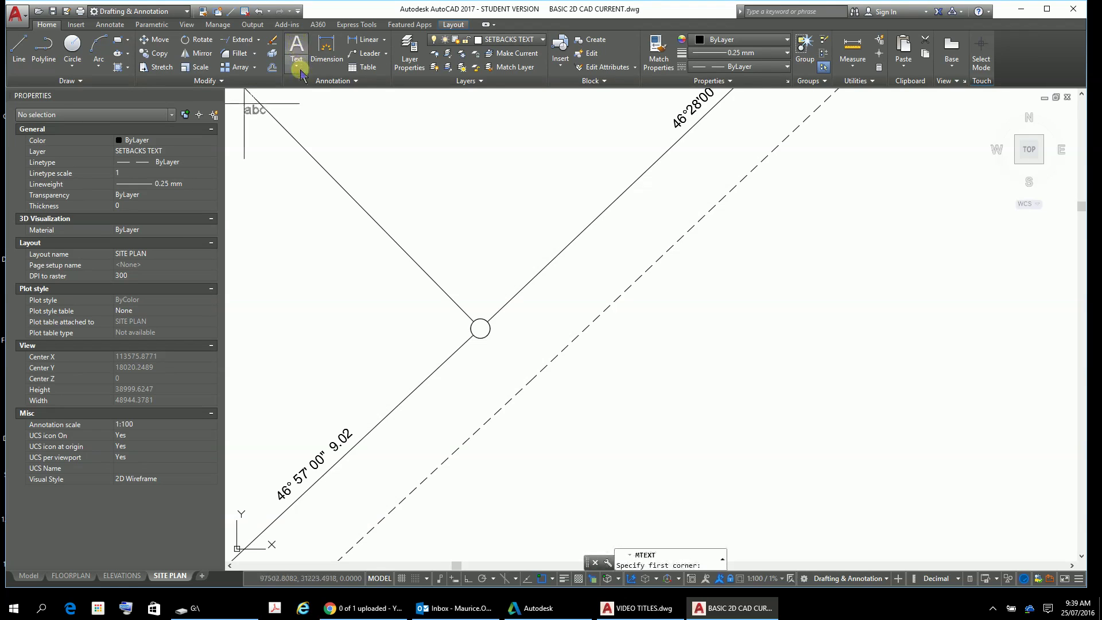
click(297, 68)
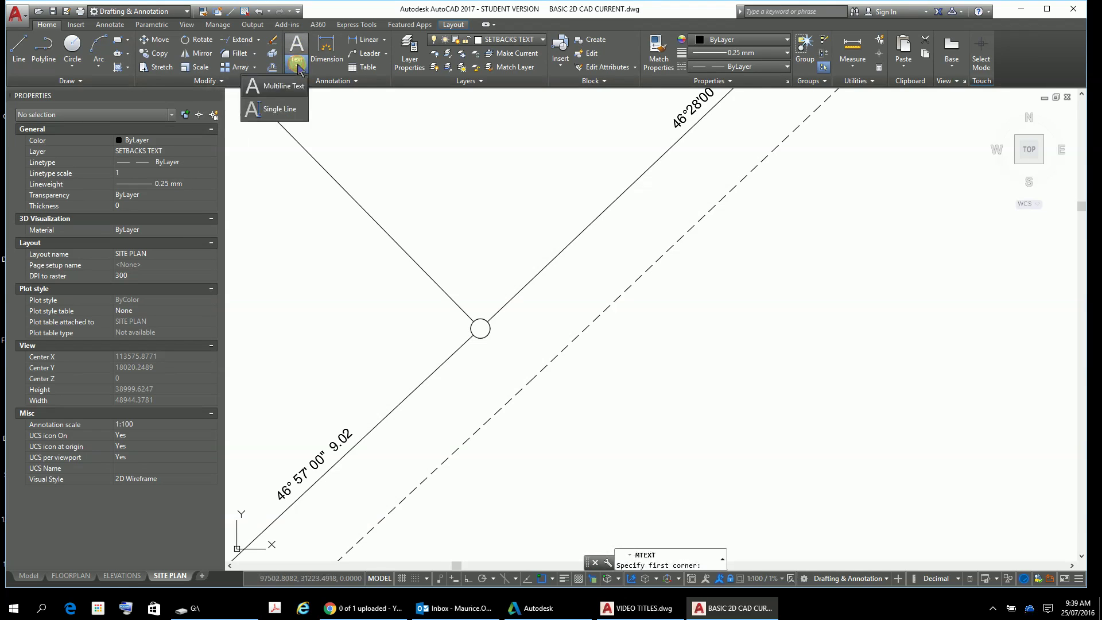
click(274, 111)
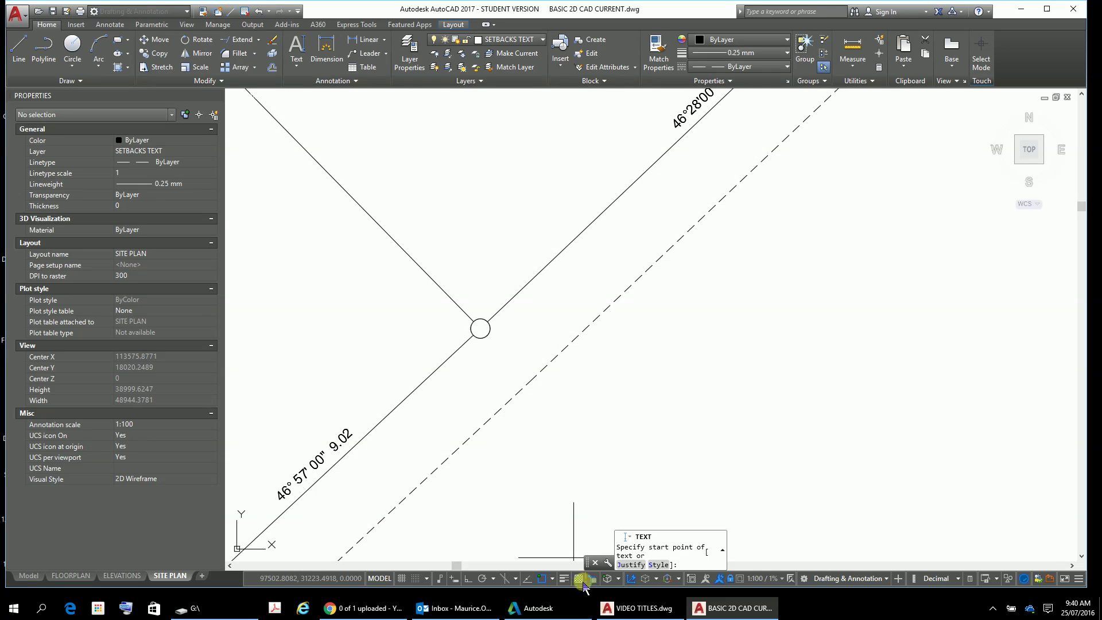
click(540, 578)
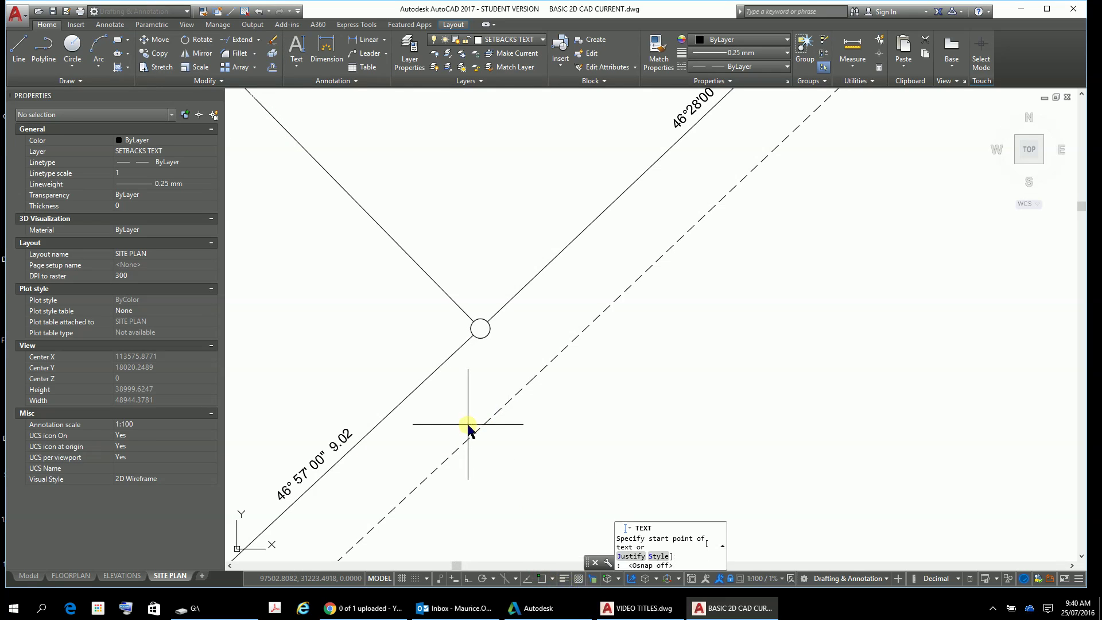
click(466, 428)
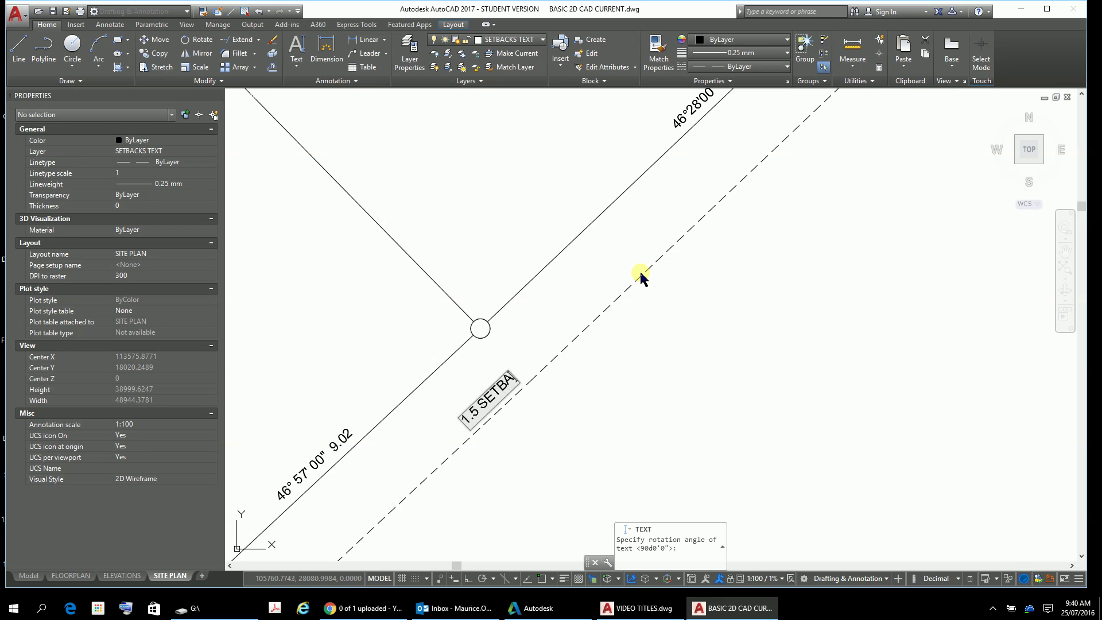
key(Return)
key(Return)
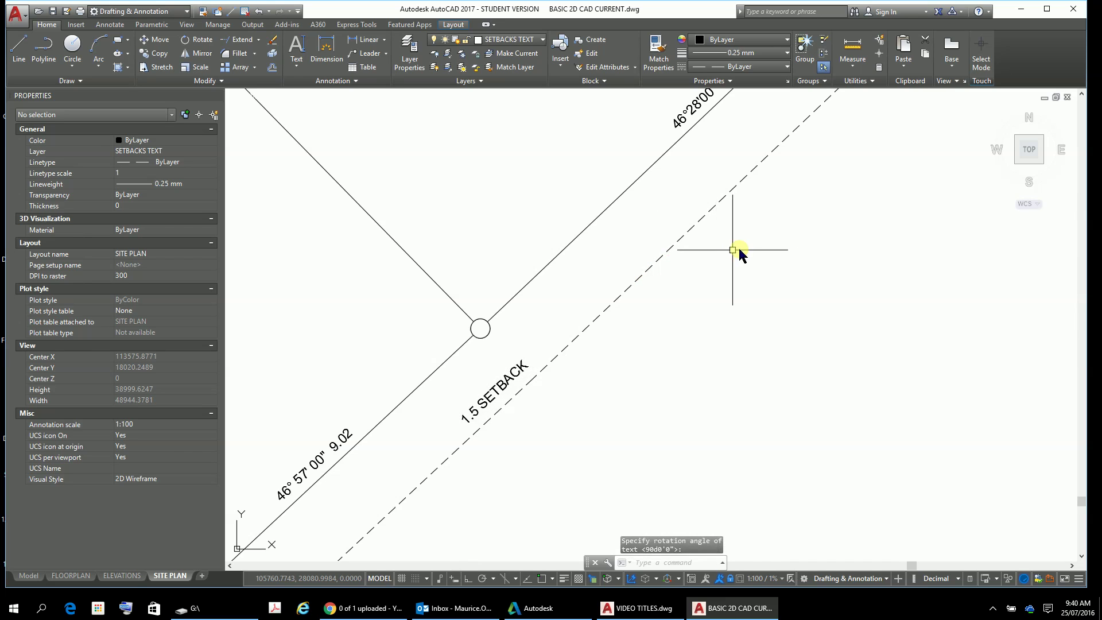
Move the 1.5 SETBACK label near the 9.02 boundary slightly north-east, closer to its setback line
scroll(466, 423, up, 3)
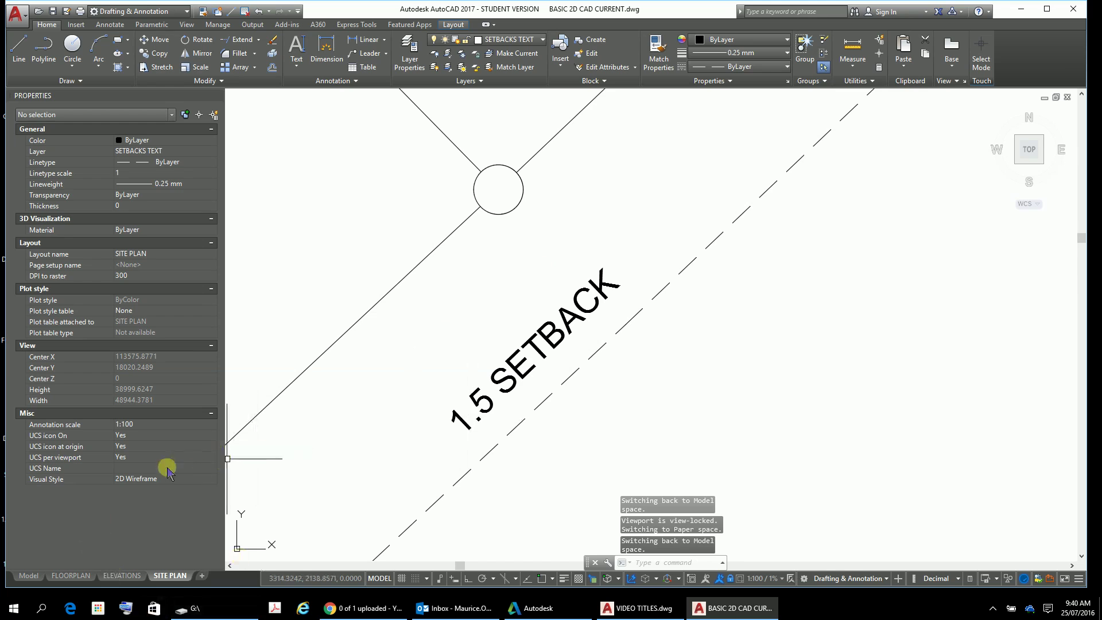
click(466, 431)
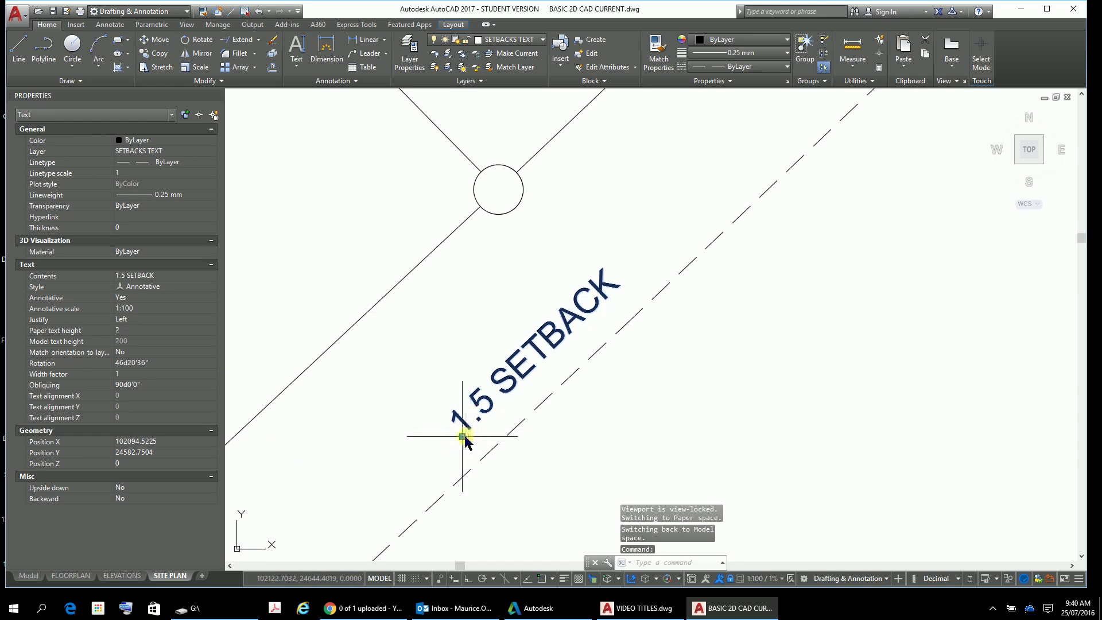
click(462, 437)
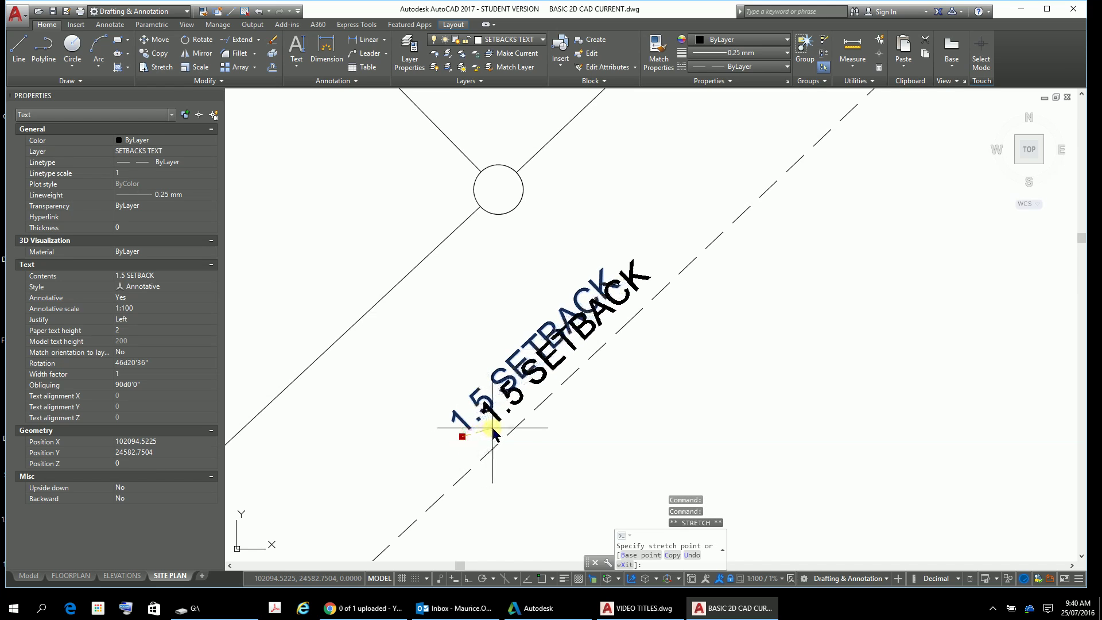
click(497, 425)
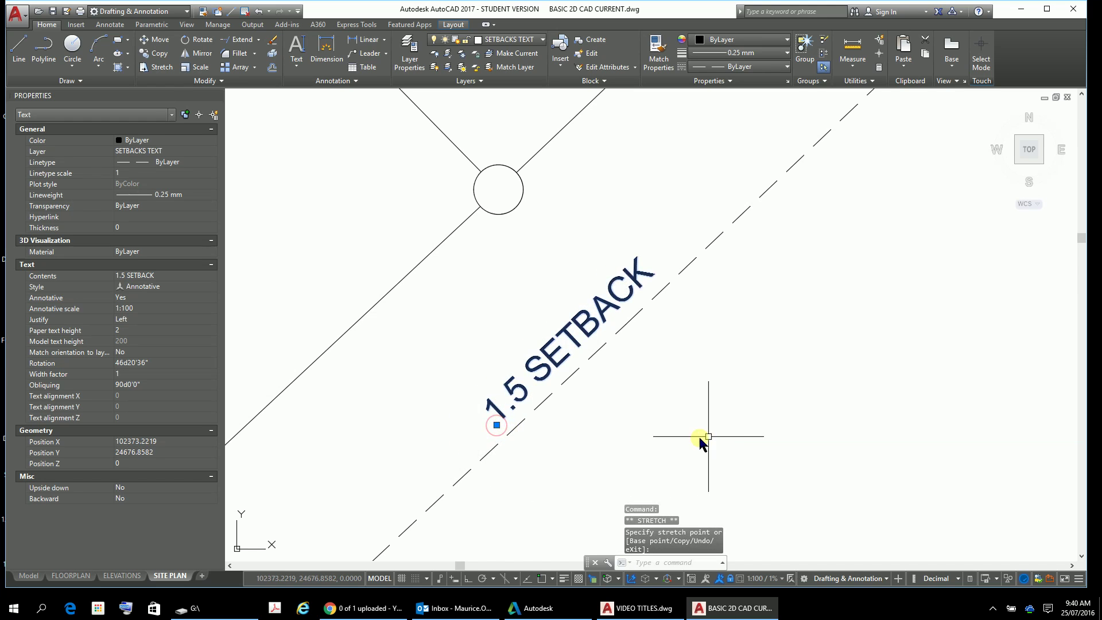
Place single-line text "1.5 SETBACK" rotated about 136.5° along the setback line beside the 27.01 boundary with bearing 136°56'00"
scroll(699, 436, down, 4)
middle_drag(693, 416, 313, 442)
mouse_move(615, 405)
middle_down()
mouse_move(635, 386)
mouse_move(538, 250)
mouse_move(531, 212)
middle_up()
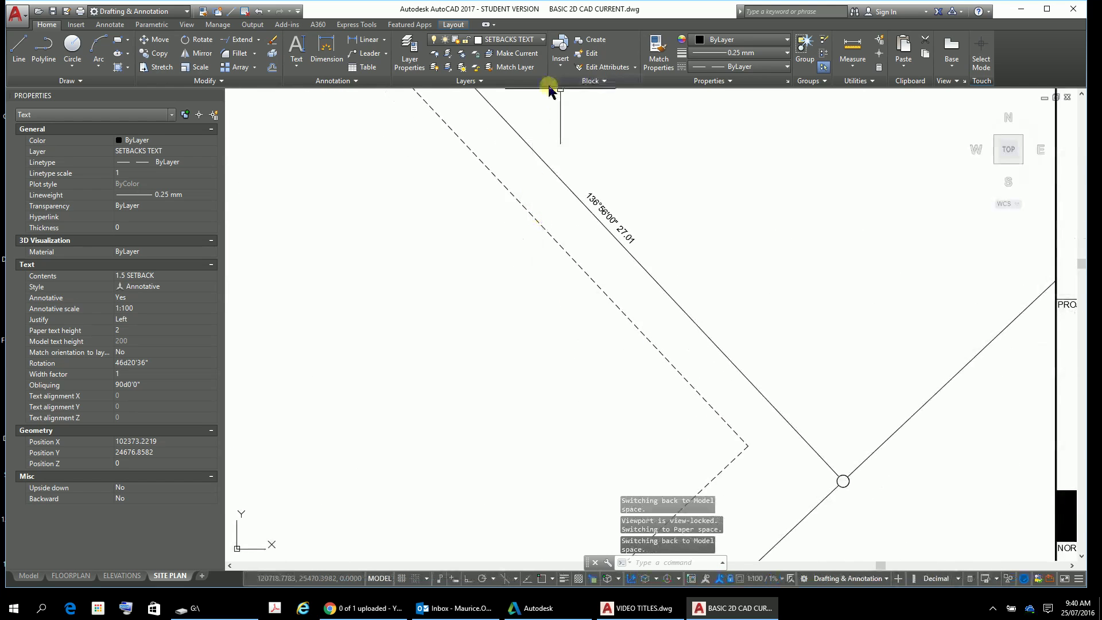
click(299, 55)
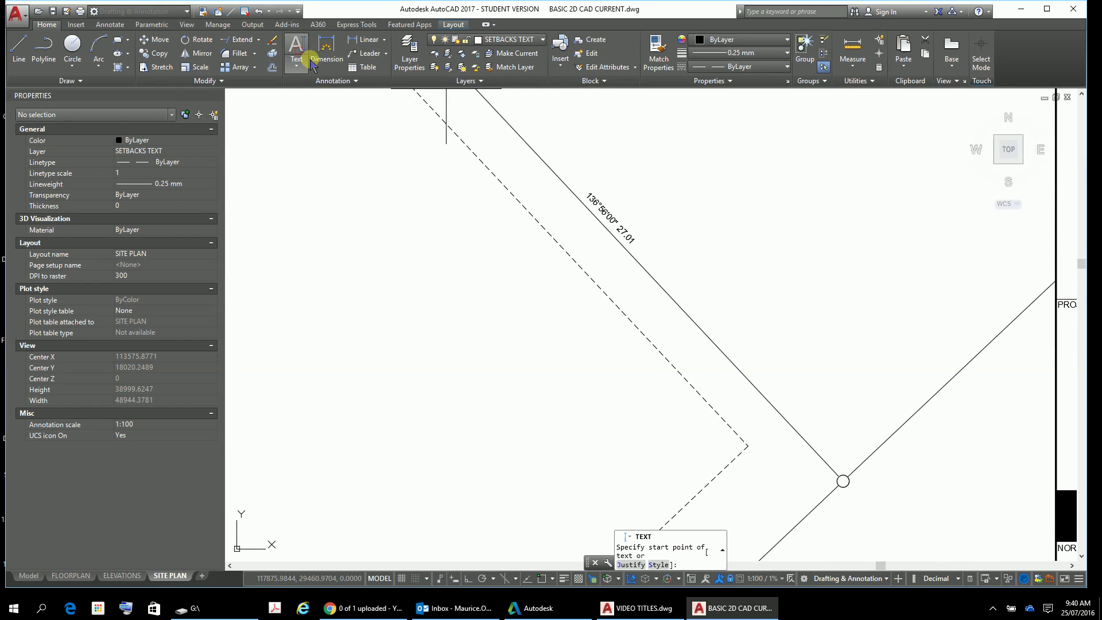
click(553, 229)
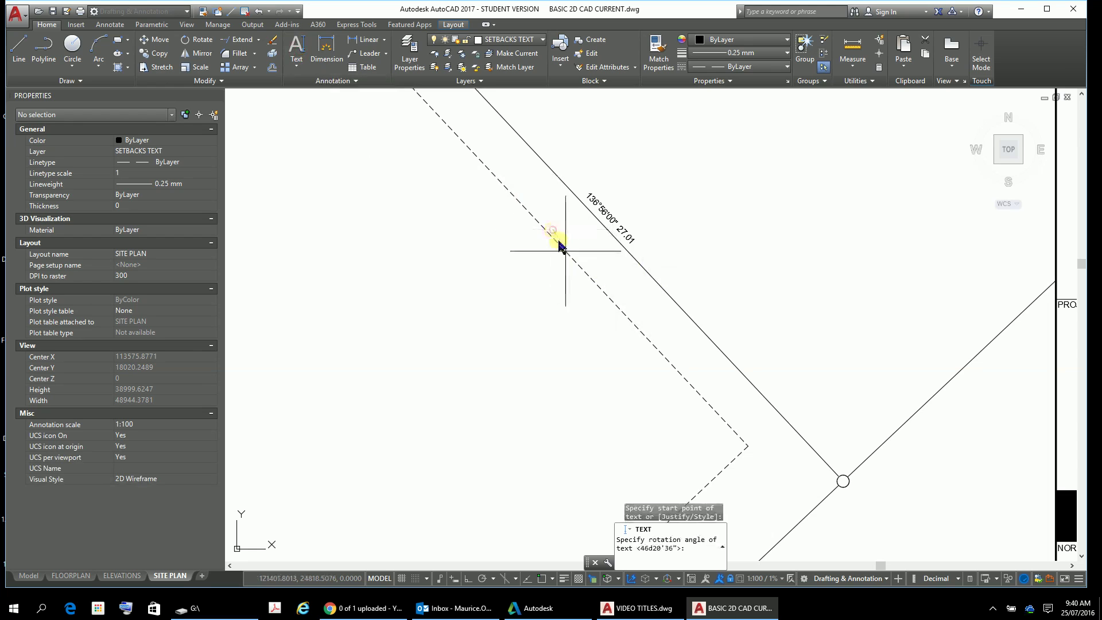
click(626, 307)
text(1)
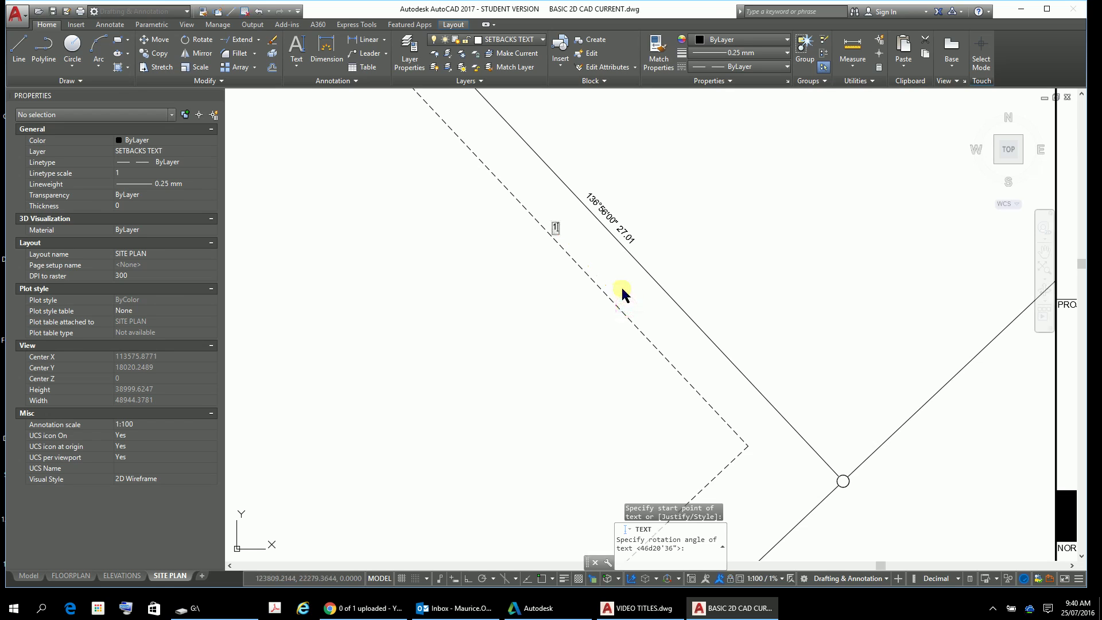
text(.5 S)
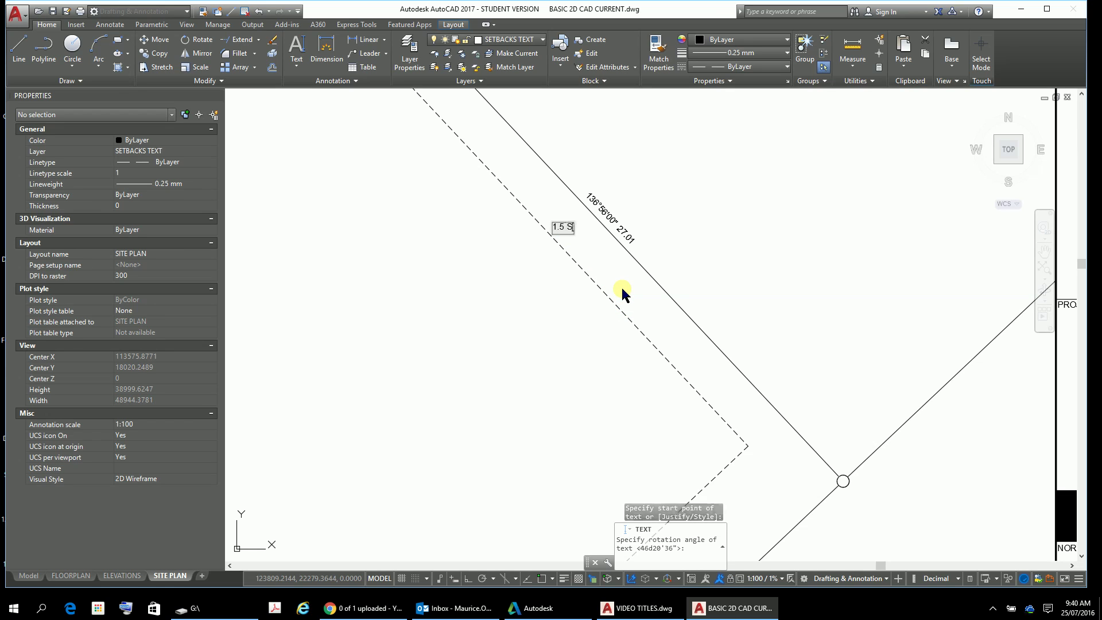
text(ETBACK)
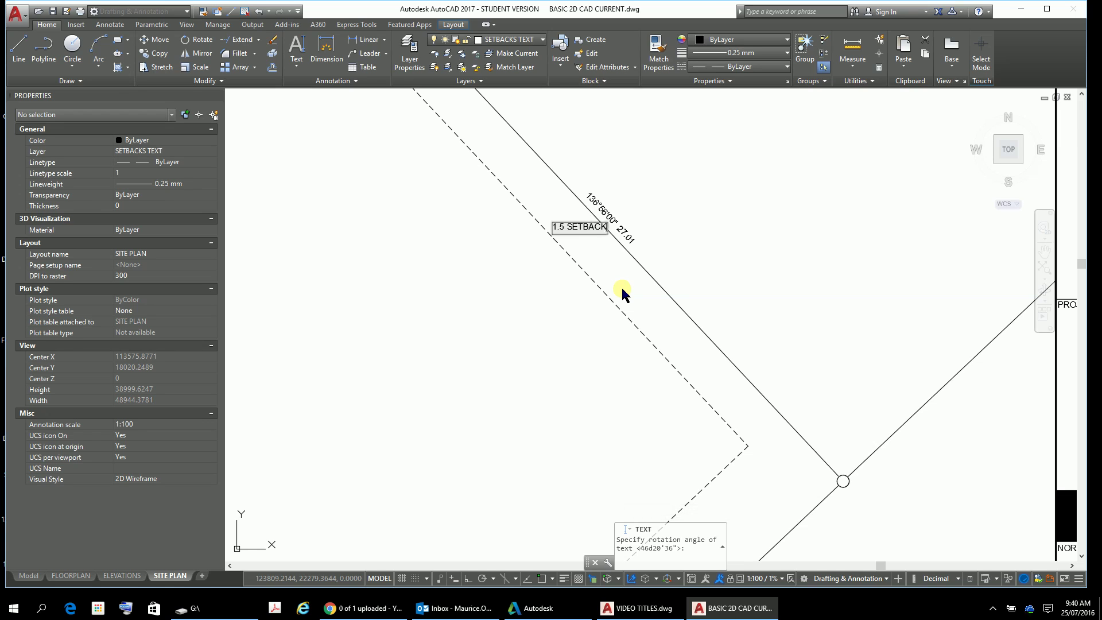
key(Return)
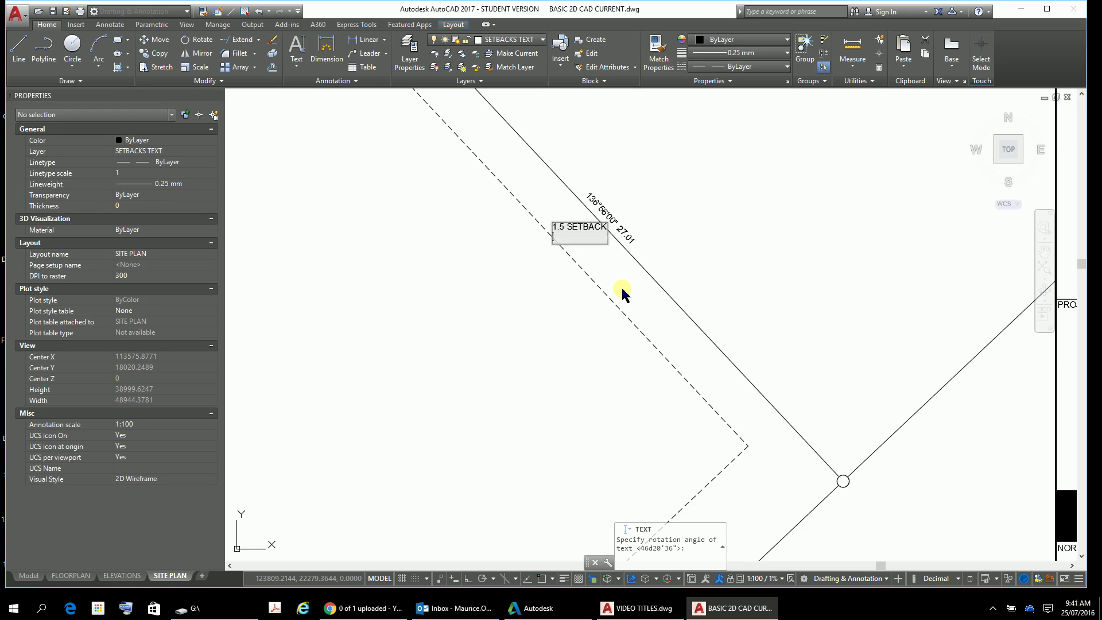
key(Return)
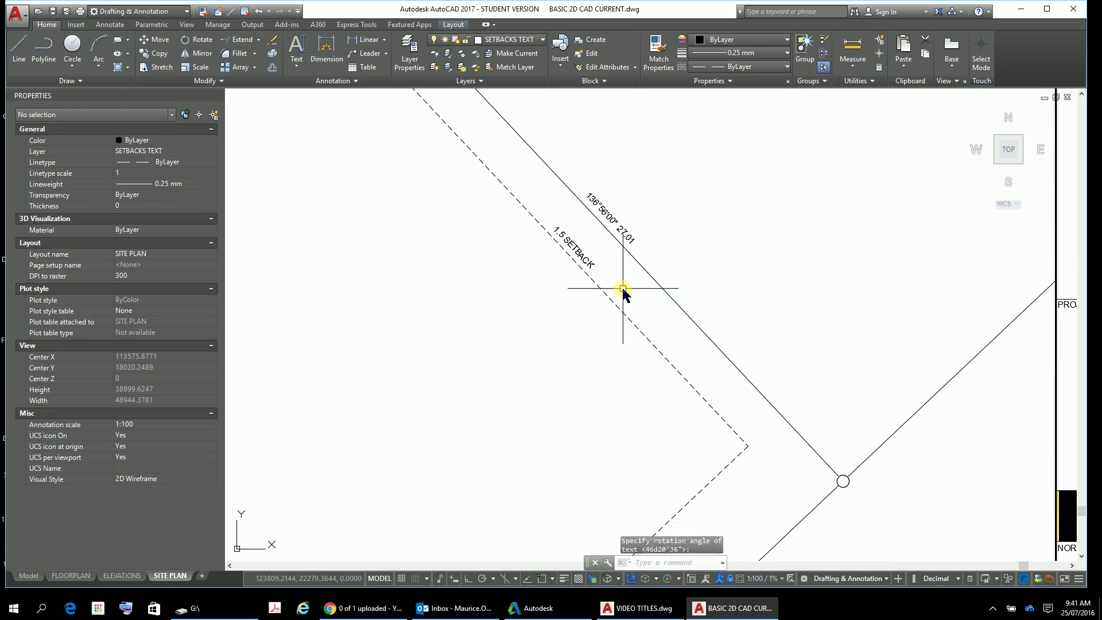
Try to shift the 1.5 SETBACK label beside the 27.01 boundary closer to its setback line, and clear the selection
scroll(609, 275, up, 3)
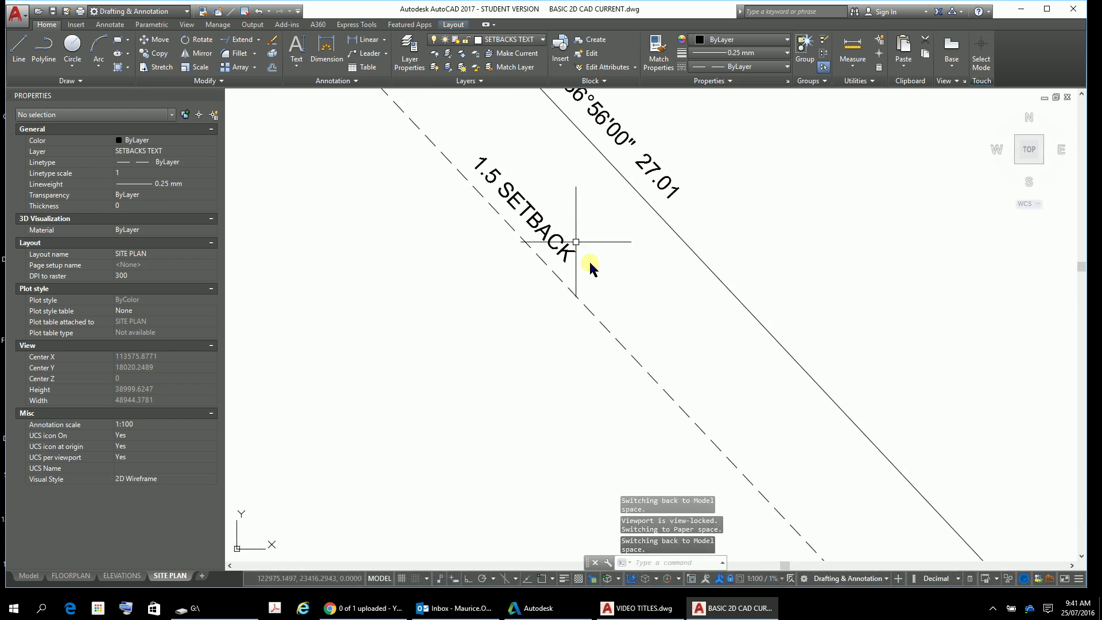
click(479, 186)
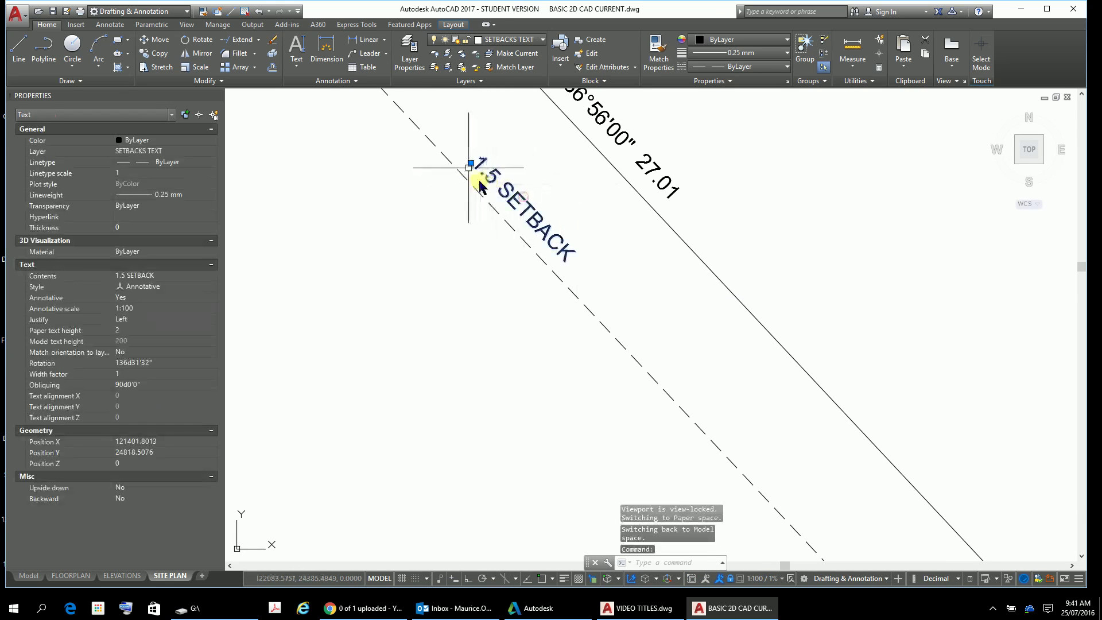
click(470, 164)
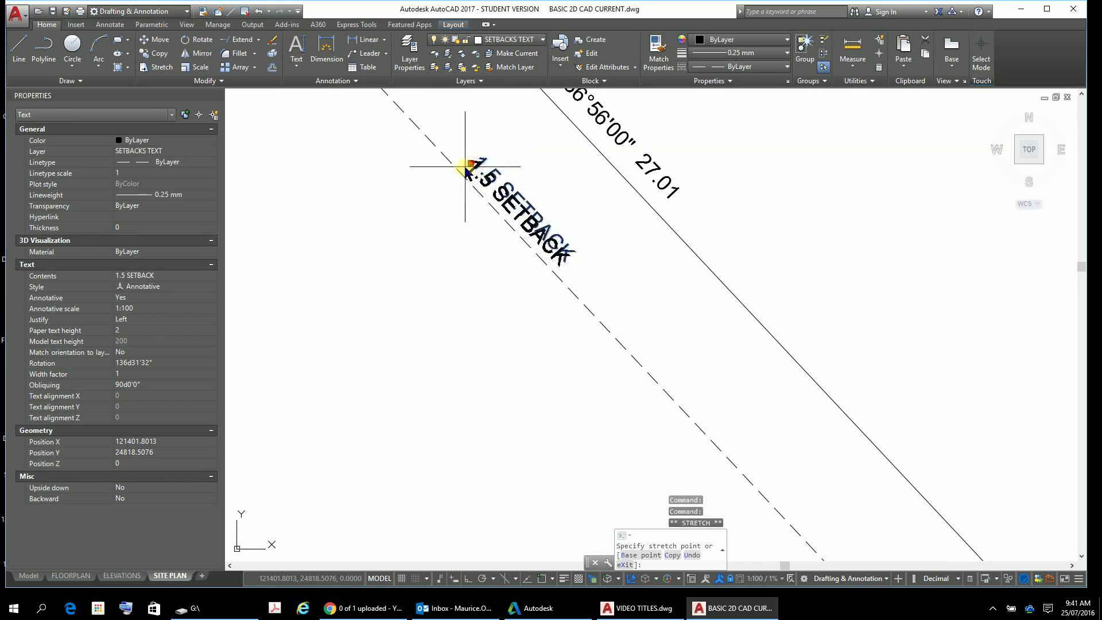
click(470, 166)
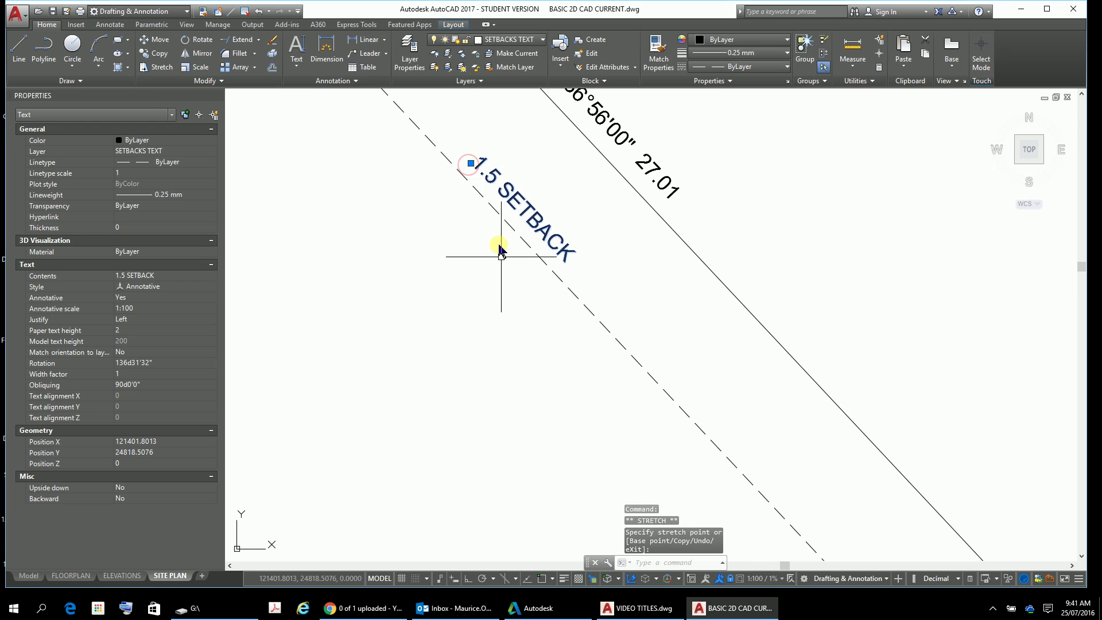
scroll(546, 279, down, 5)
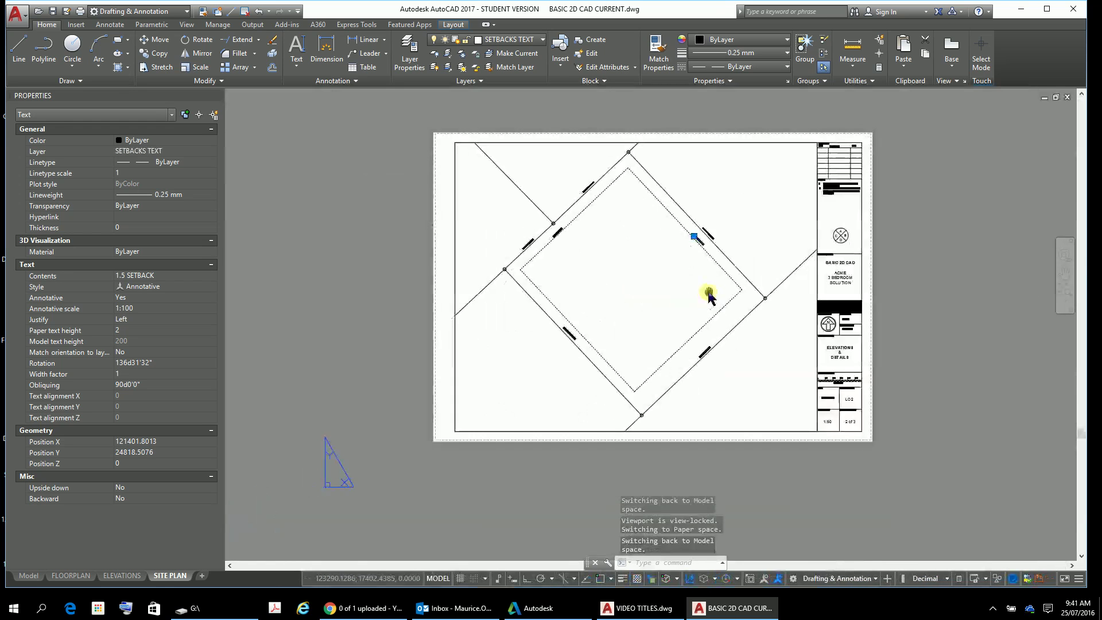
scroll(714, 290, up, 5)
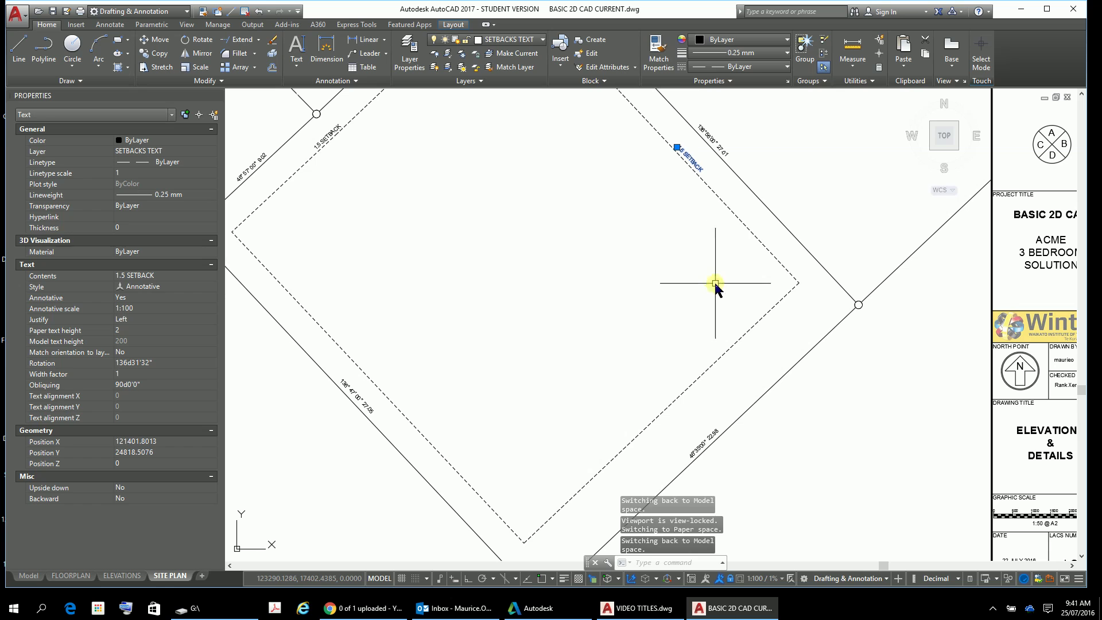
key(Escape)
key(Escape)
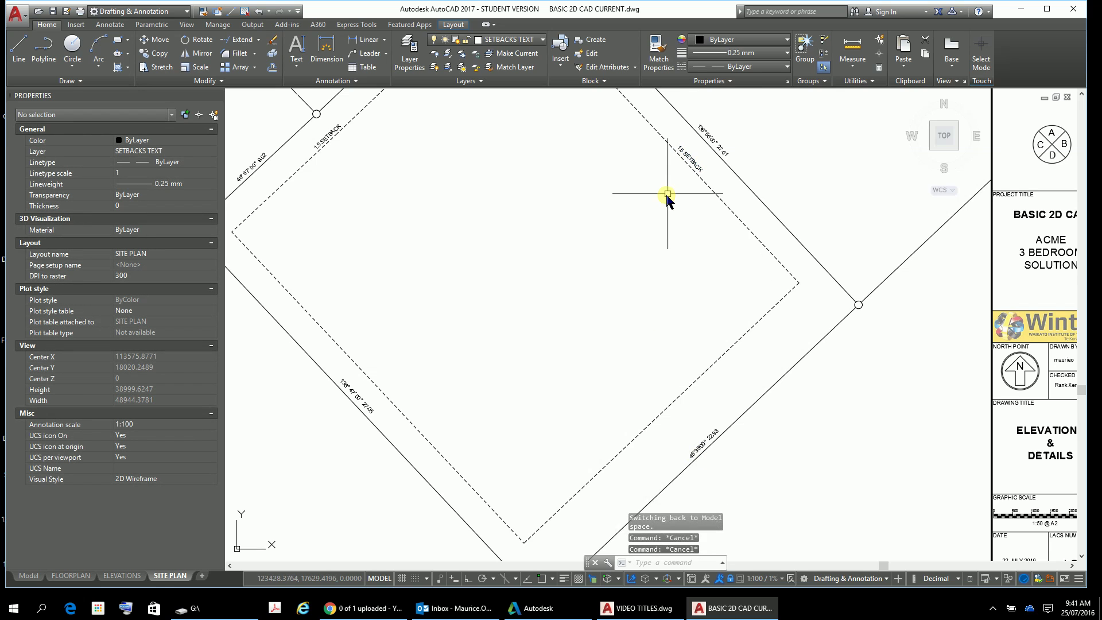
scroll(667, 196, up, 3)
scroll(615, 419, up, 2)
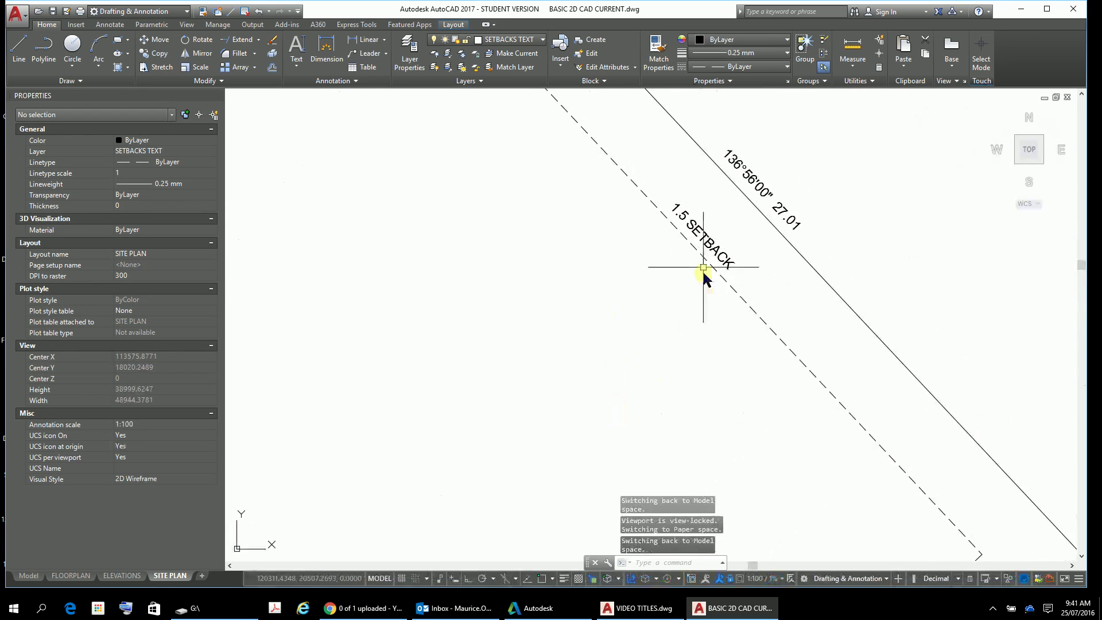
click(701, 230)
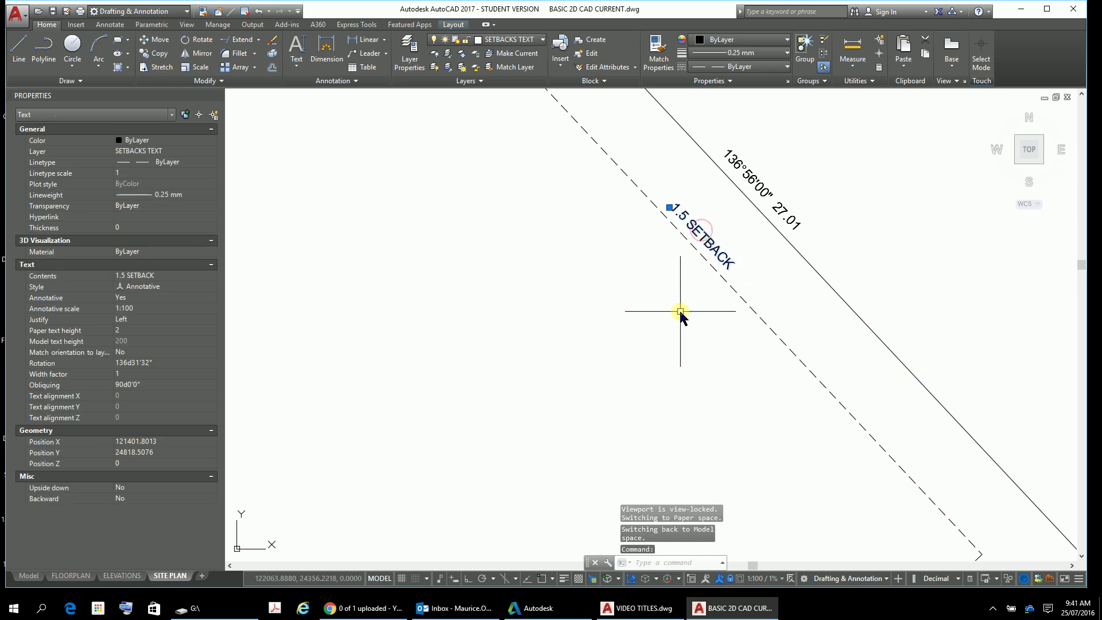
right_click(689, 310)
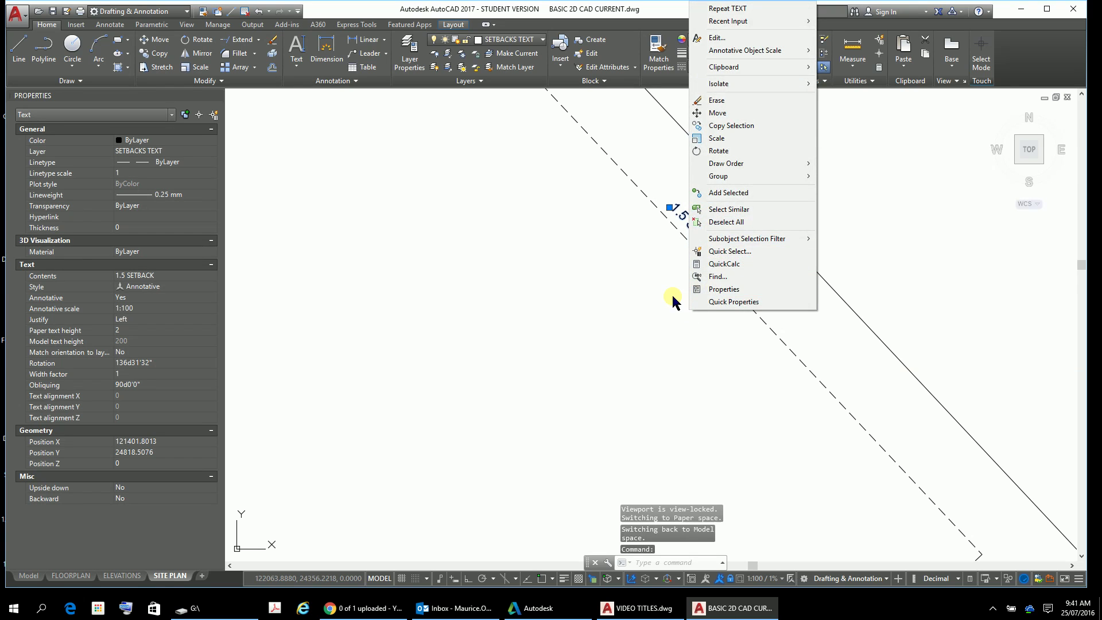
click(664, 311)
key(Escape)
key(Escape)
key(Escape)
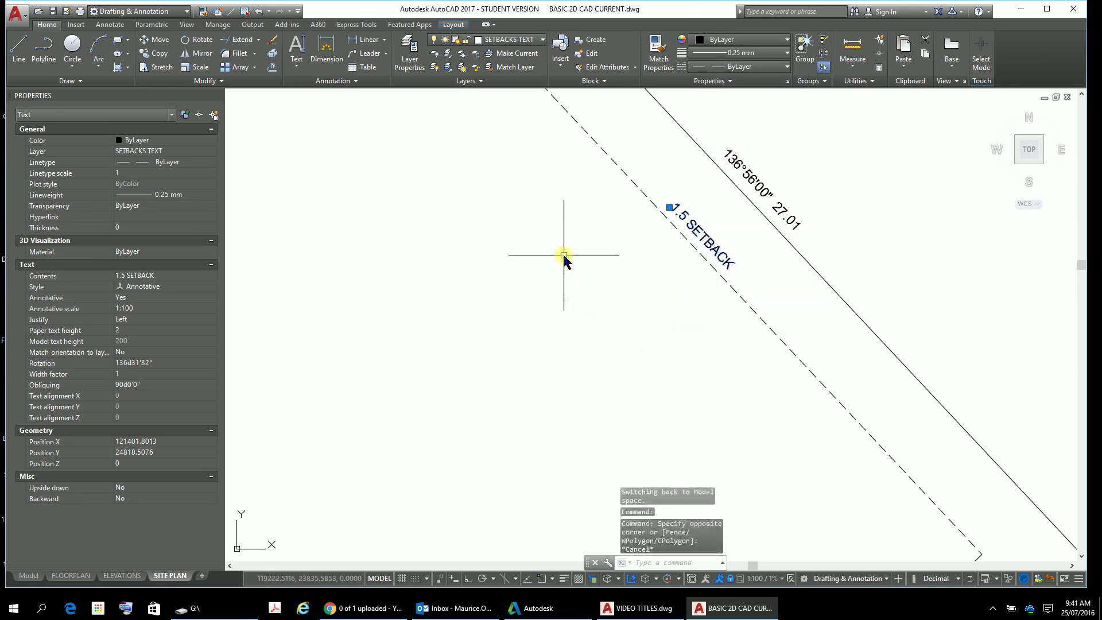
Copy the 1.5 SETBACK label beside the 27.01 boundary onto the setback line beside the 27.05 boundary
text(co)
key(Return)
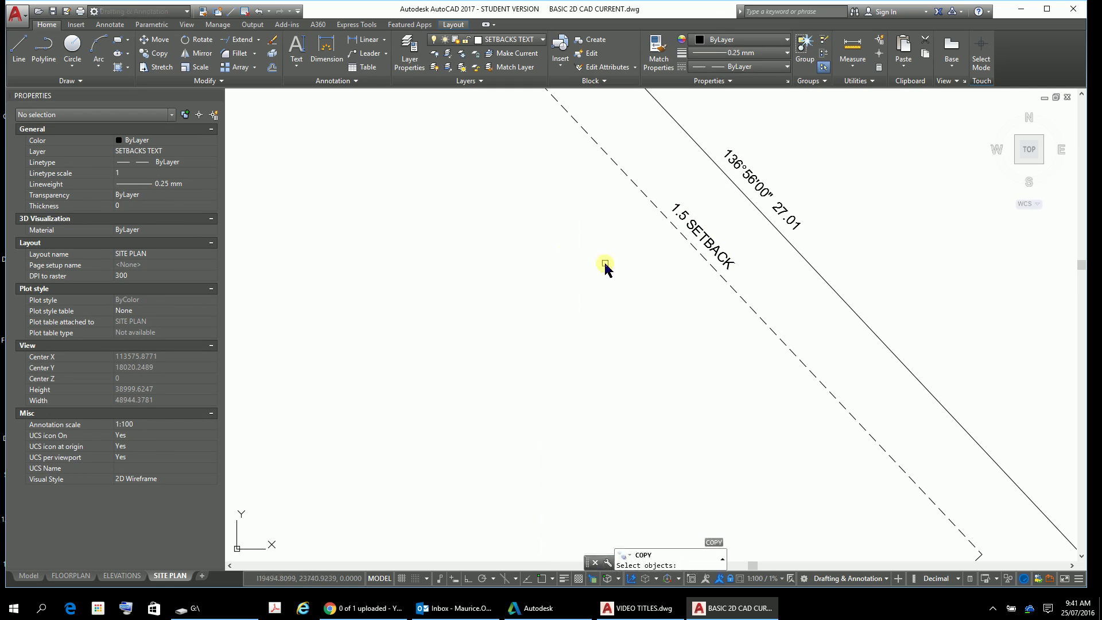
click(688, 221)
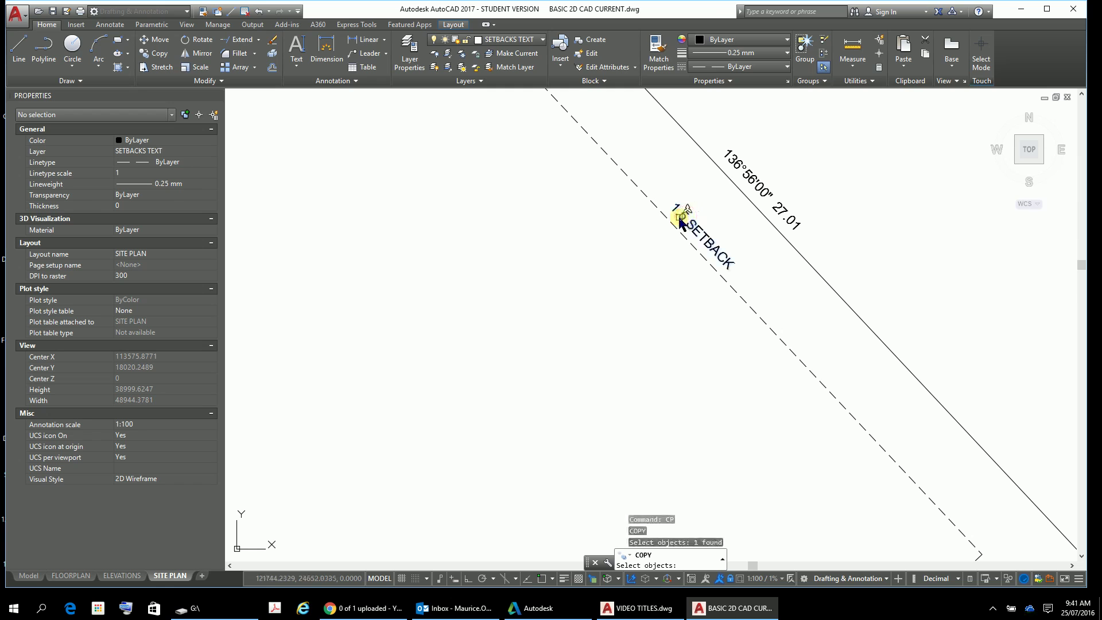
key(Return)
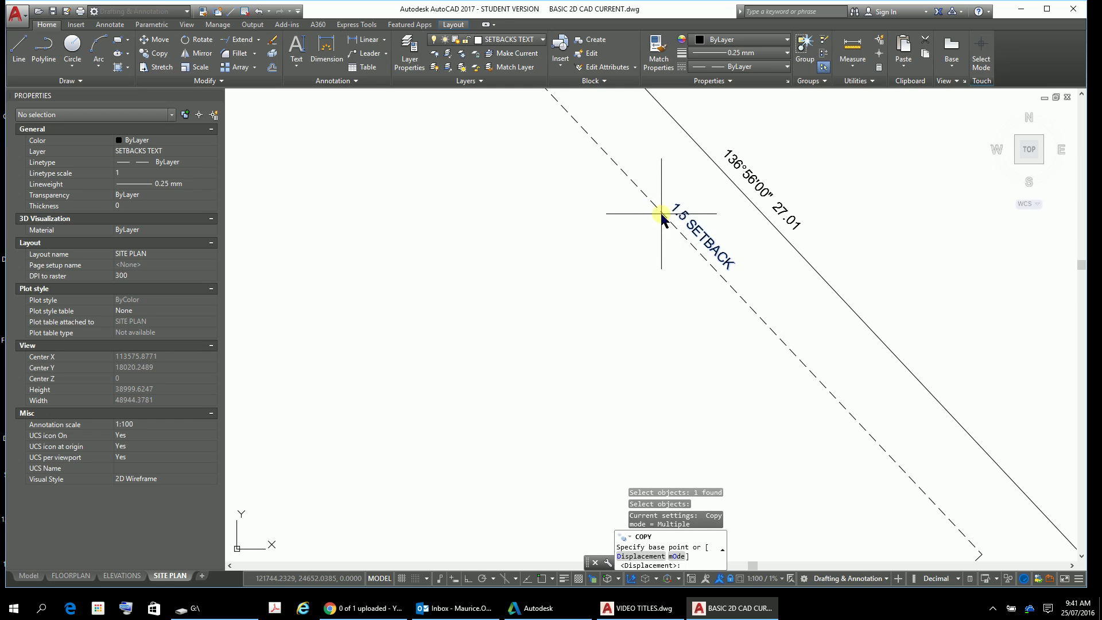
click(660, 213)
click(466, 380)
key(Return)
scroll(462, 382, down, 5)
scroll(463, 379, up, 2)
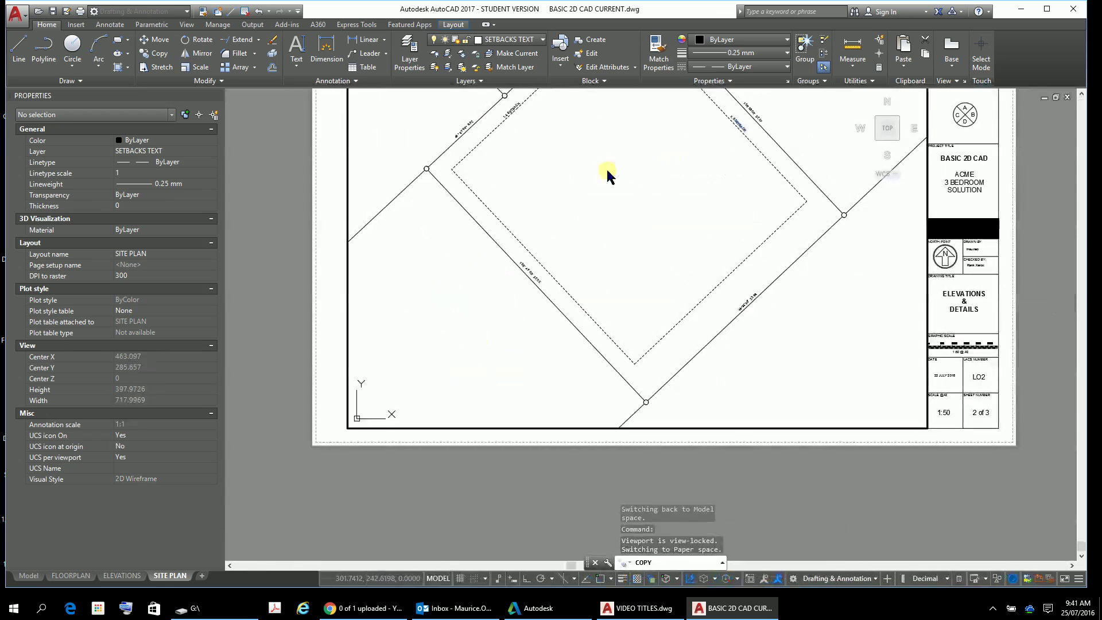
scroll(569, 253, up, 5)
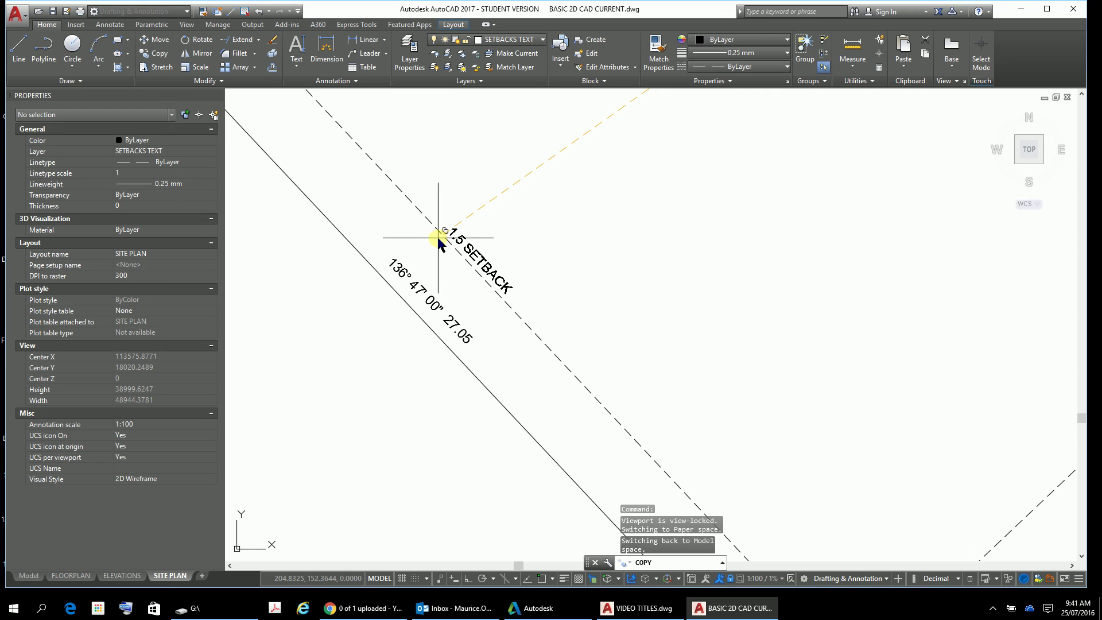
click(436, 236)
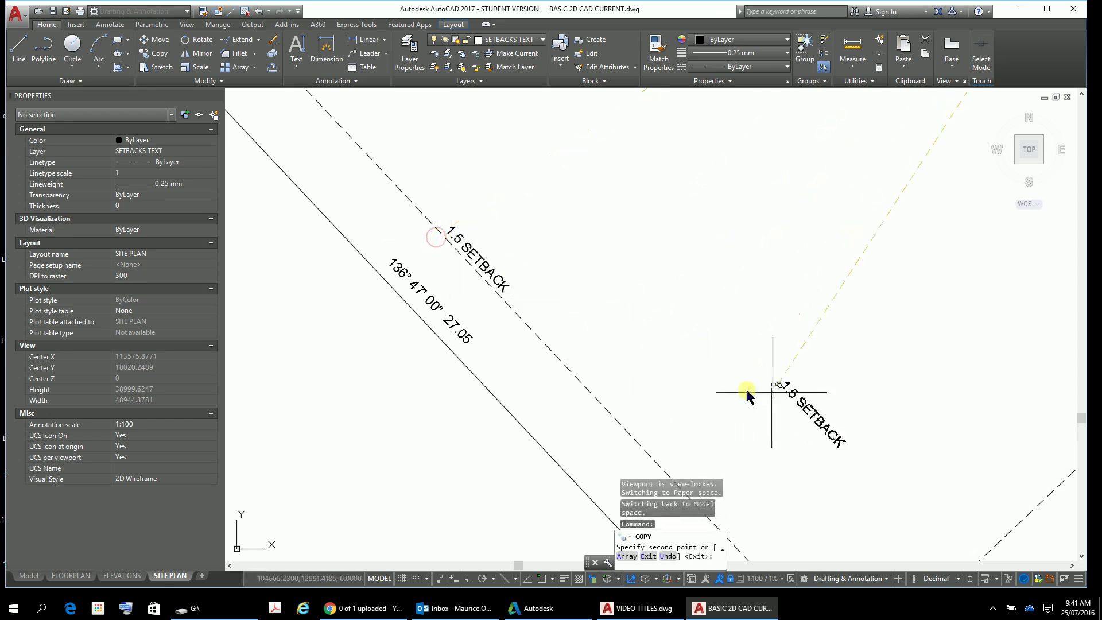
End the copy and place single-line text "3.0 SETBACK" aligned along the inner side of the setback line beside the 22.98 boundary
scroll(746, 393, down, 8)
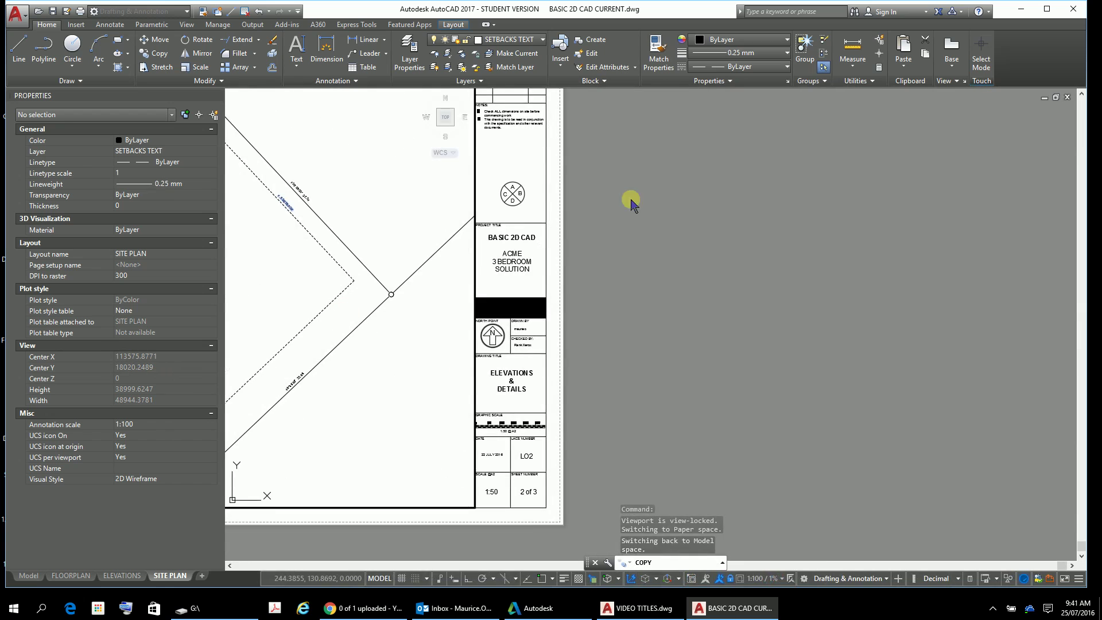
scroll(653, 198, down, 2)
middle_drag(429, 349, 611, 276)
scroll(602, 288, up, 2)
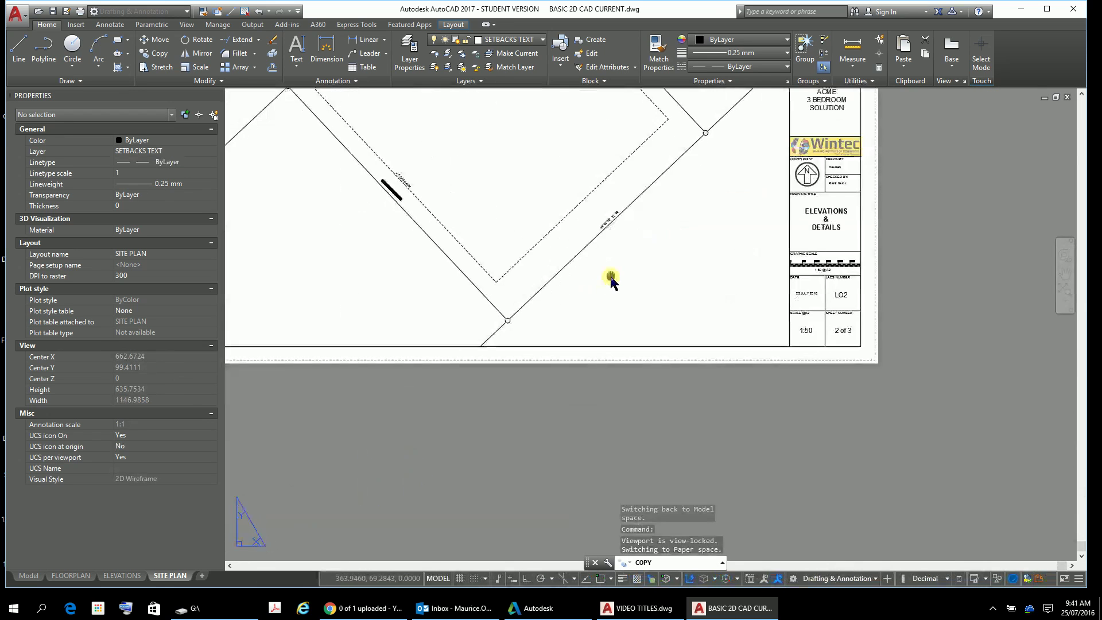
scroll(610, 281, up, 2)
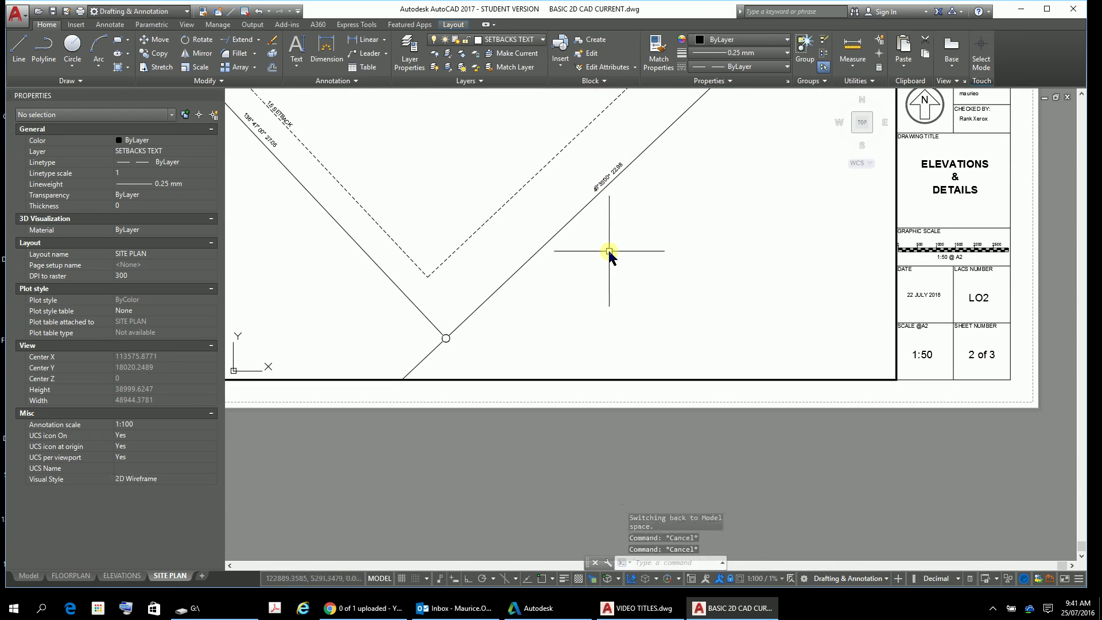
scroll(666, 294, down, 2)
scroll(695, 293, down, 2)
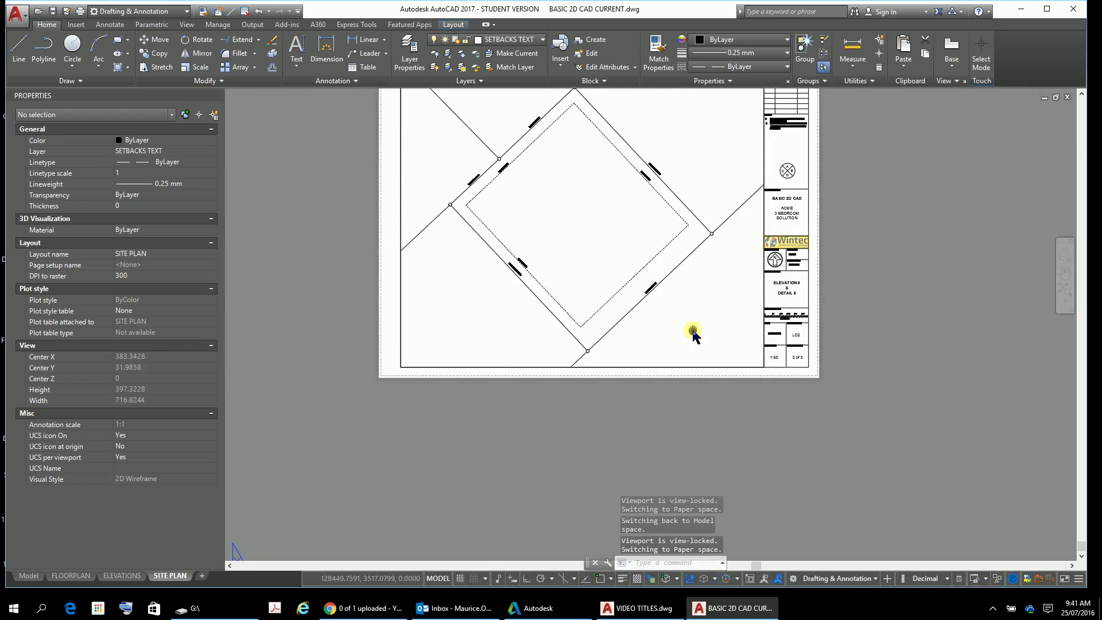
scroll(615, 267, up, 4)
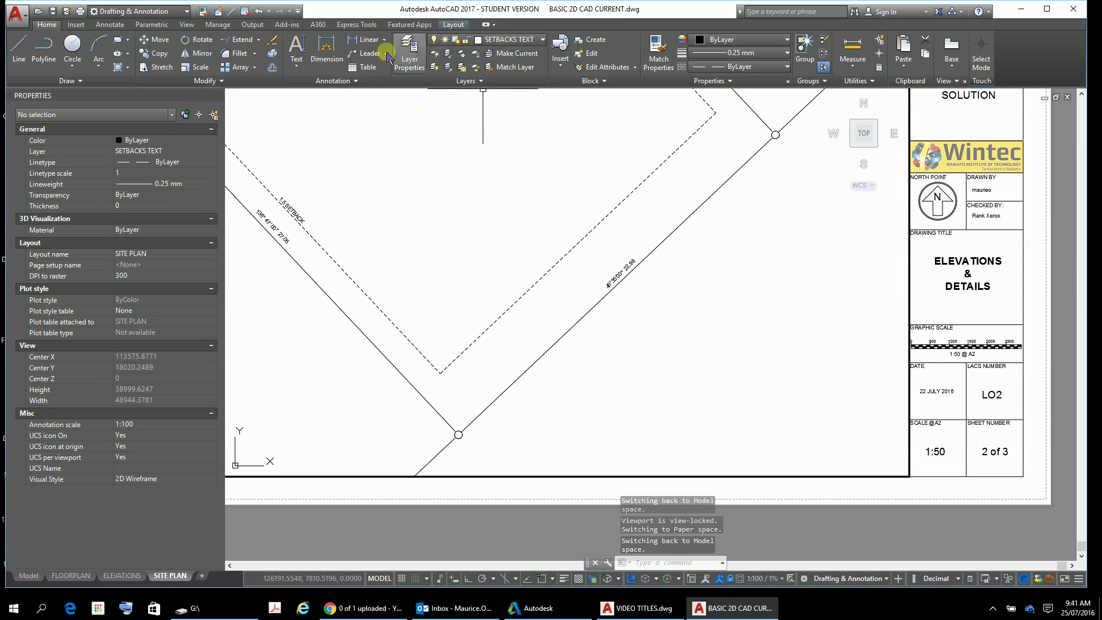
click(295, 56)
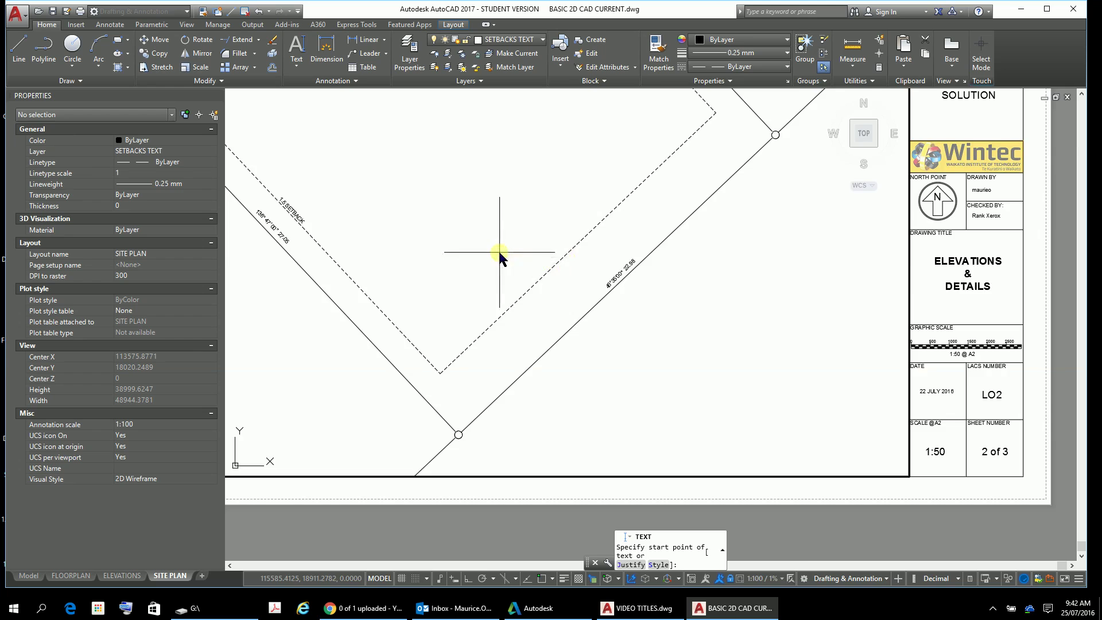
scroll(499, 252, up, 4)
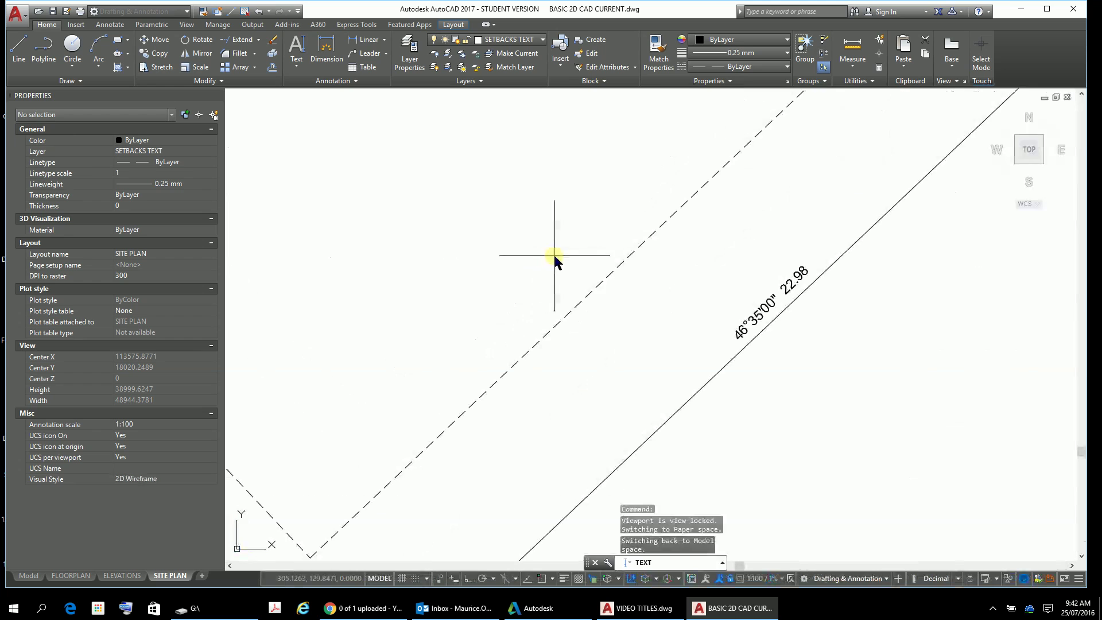
click(600, 274)
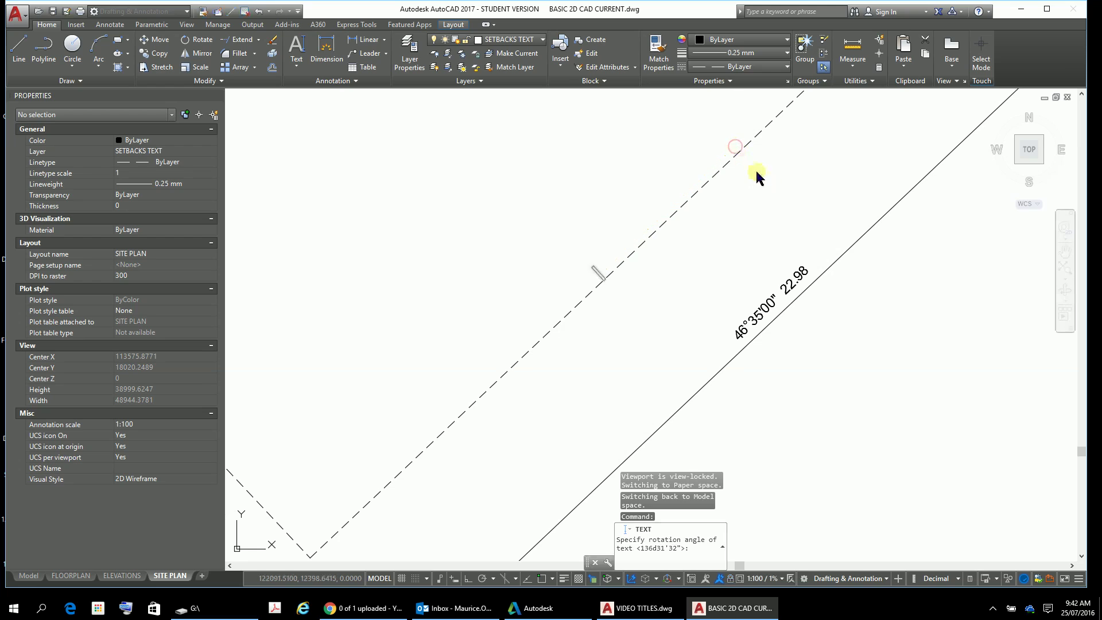
text(3.0)
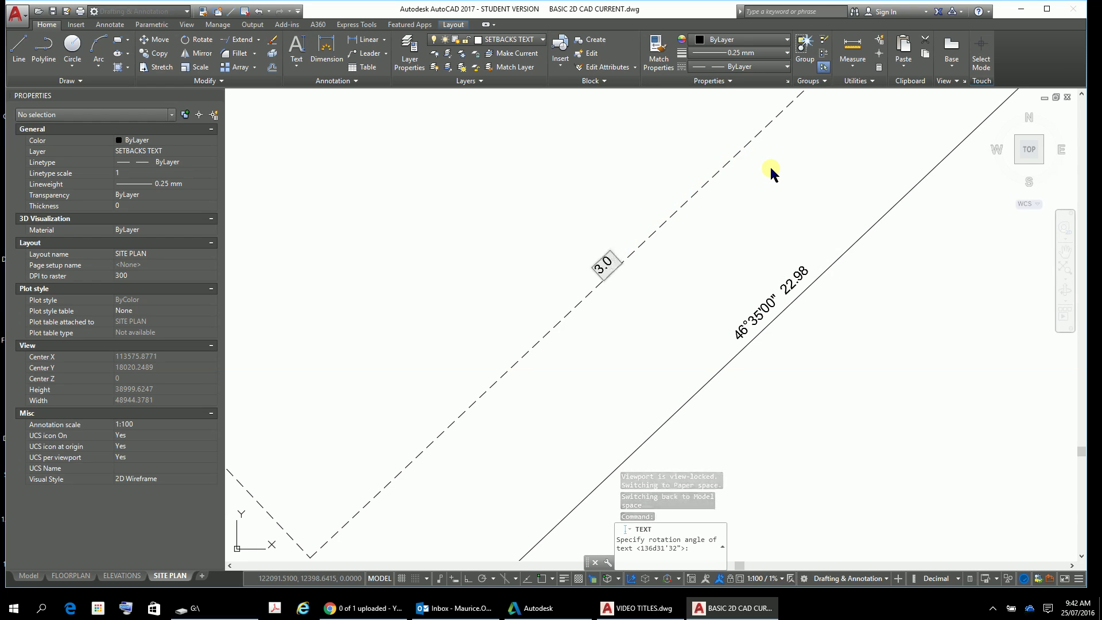
text( SETB)
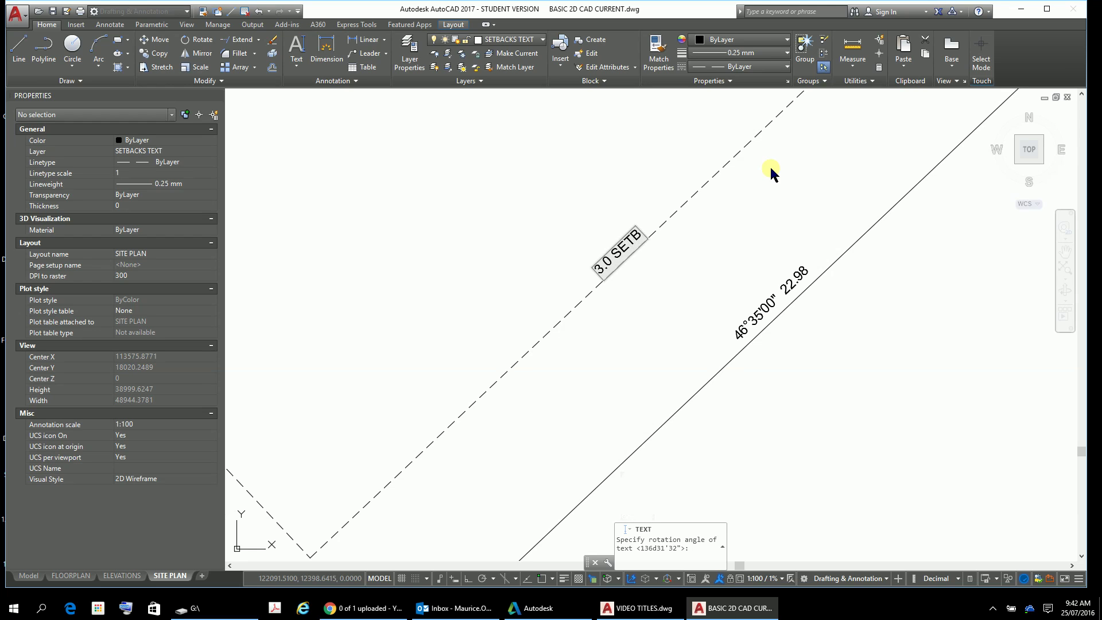
text(ACK)
key(Return)
key(Return)
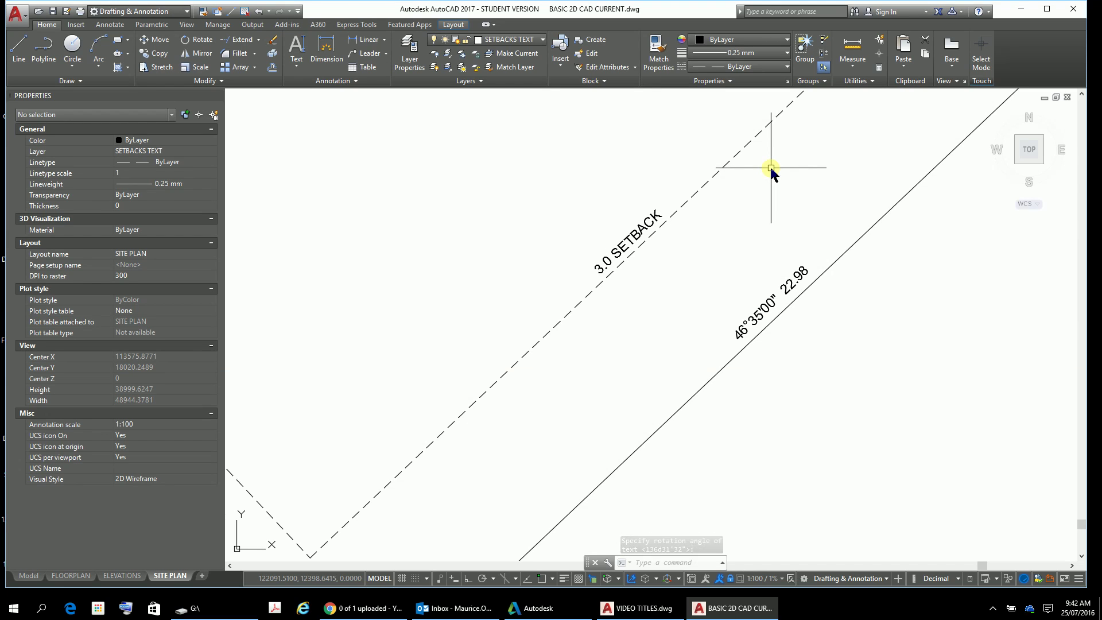
right_click(699, 375)
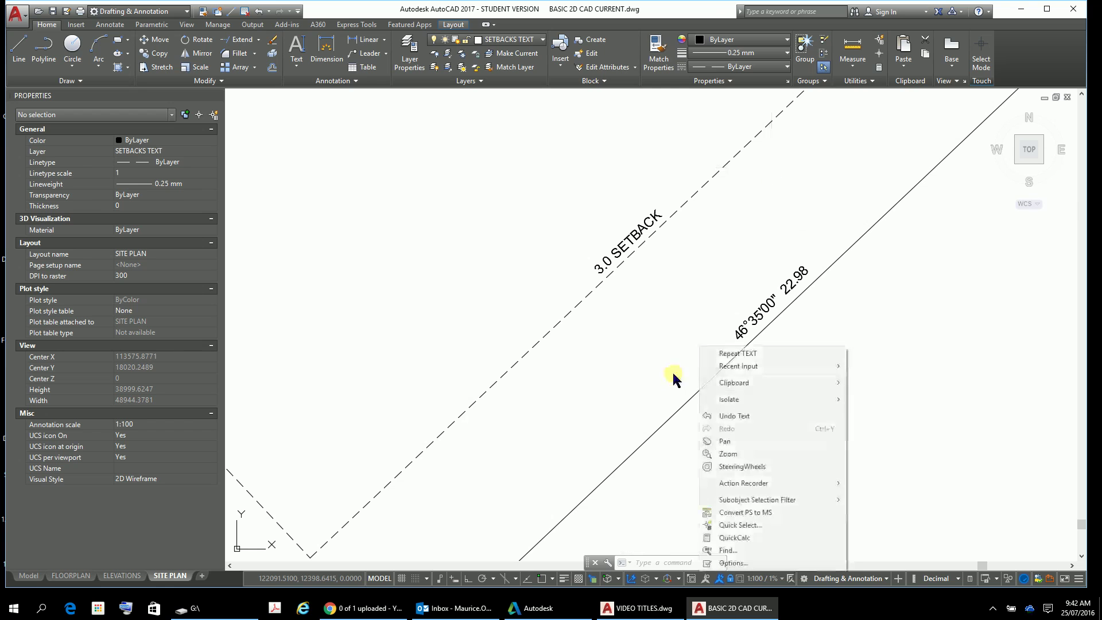
click(691, 315)
click(697, 293)
scroll(773, 348, down, 8)
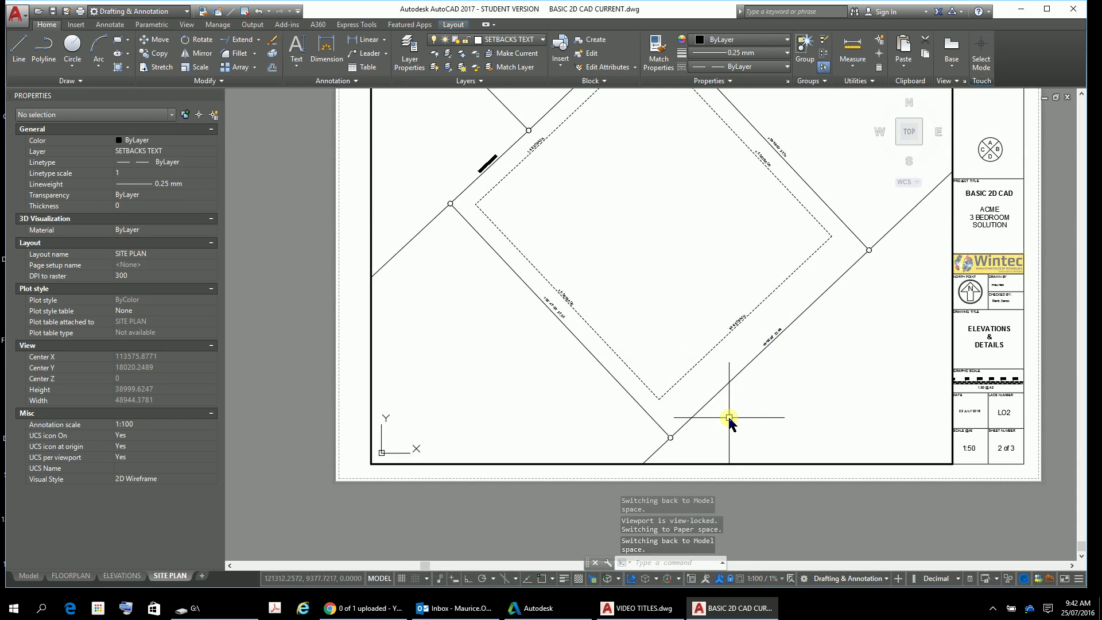
scroll(727, 436, up, 2)
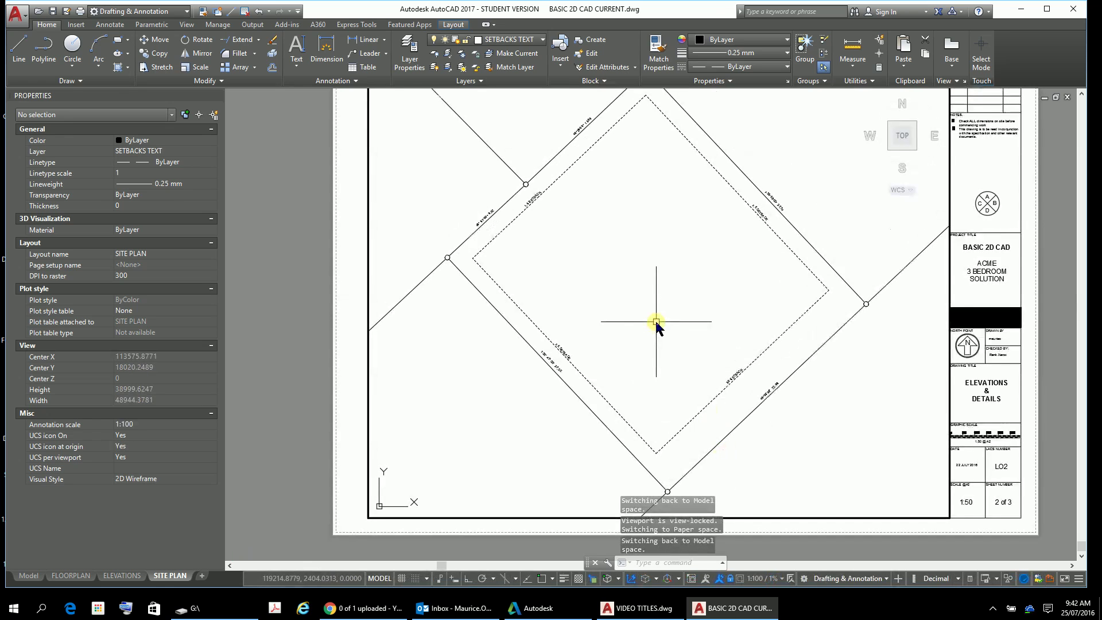